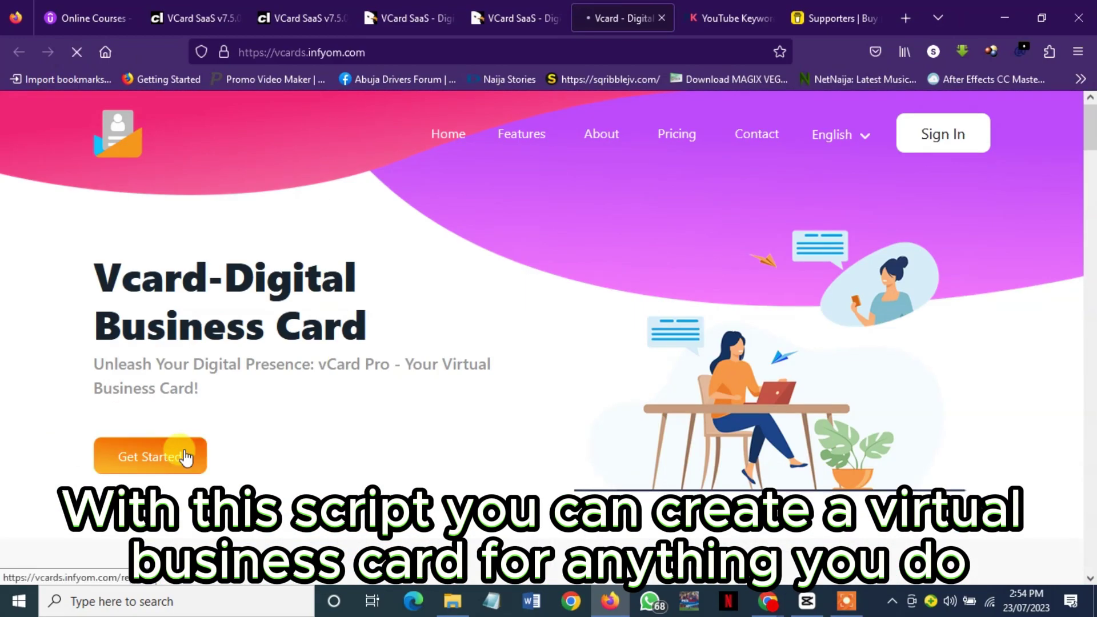
Sign in to the demo as Super Admin and open the VCard Templates page
{"action": "left_click", "coordinate": [183, 454]}
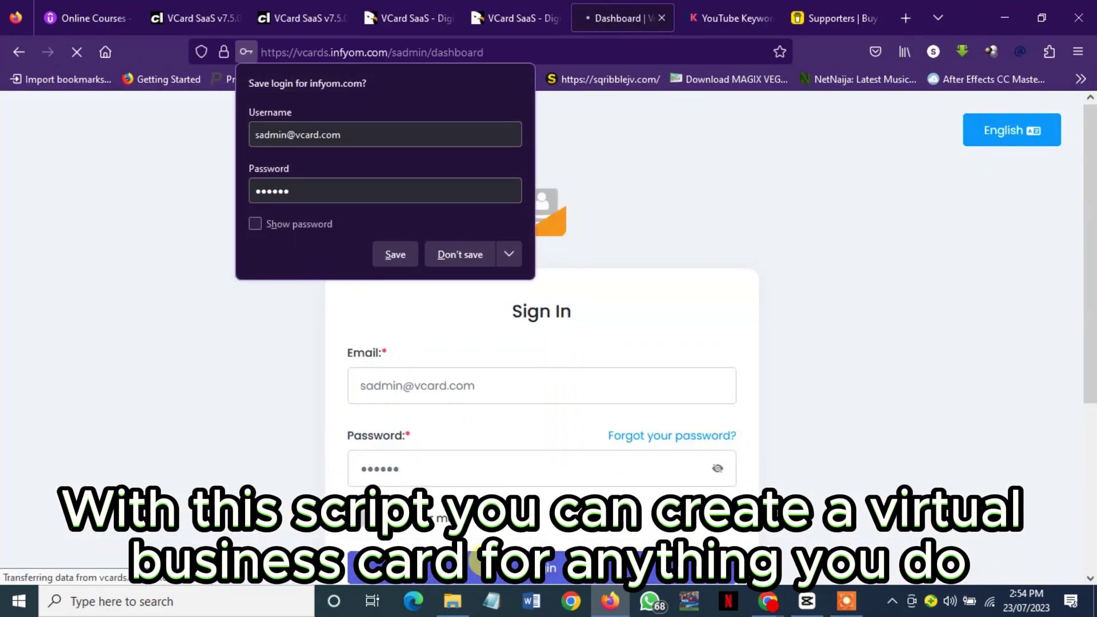
{"action": "left_click", "coordinate": [458, 252]}
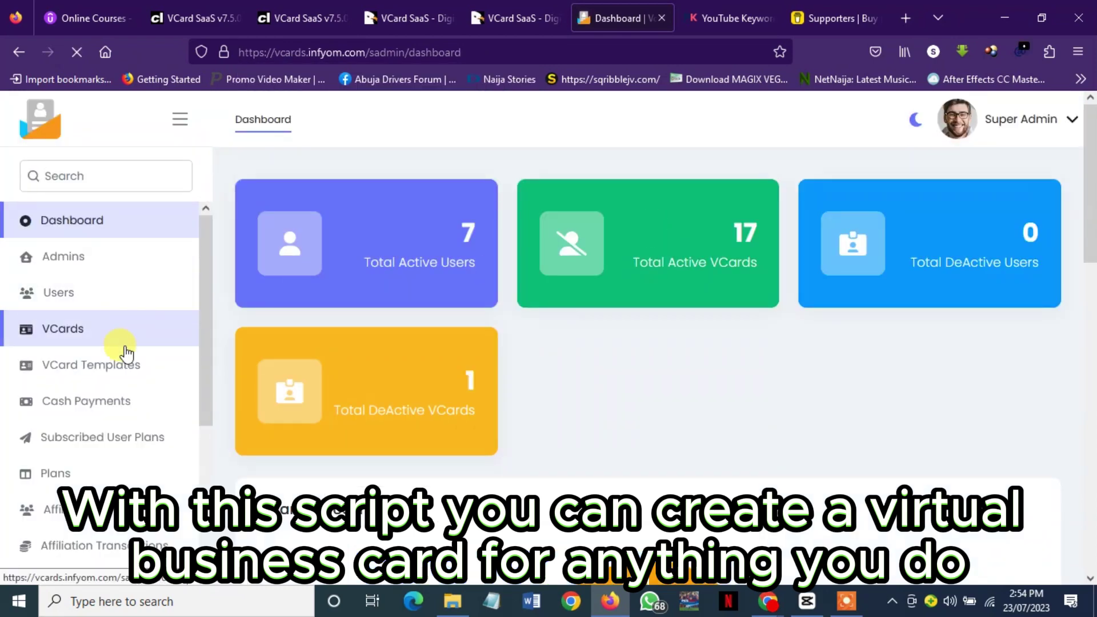
{"action": "left_click", "coordinate": [117, 338]}
{"action": "left_click", "coordinate": [153, 367]}
Preview the vcard8, vcard6 and vcard3 templates, each in a new tab
{"action": "left_click_drag", "start_coordinate": [1090, 189], "coordinate": [1087, 318]}
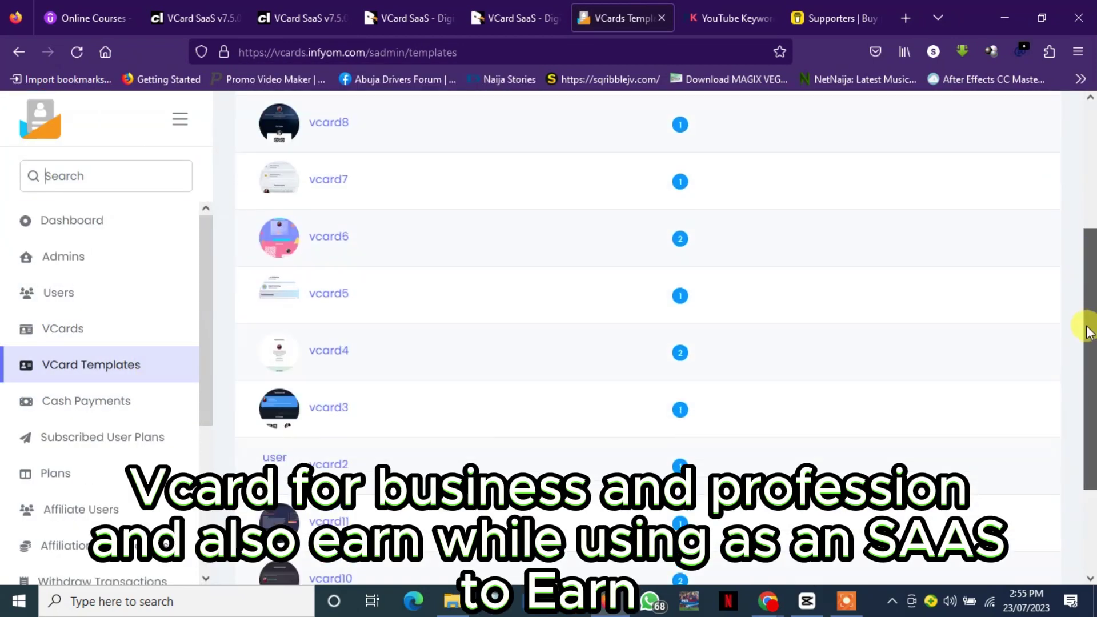
{"action": "left_click", "coordinate": [325, 120]}
{"action": "left_click_drag", "start_coordinate": [1087, 134], "coordinate": [1069, 568]}
{"action": "left_click", "coordinate": [557, 18]}
{"action": "left_click", "coordinate": [277, 347]}
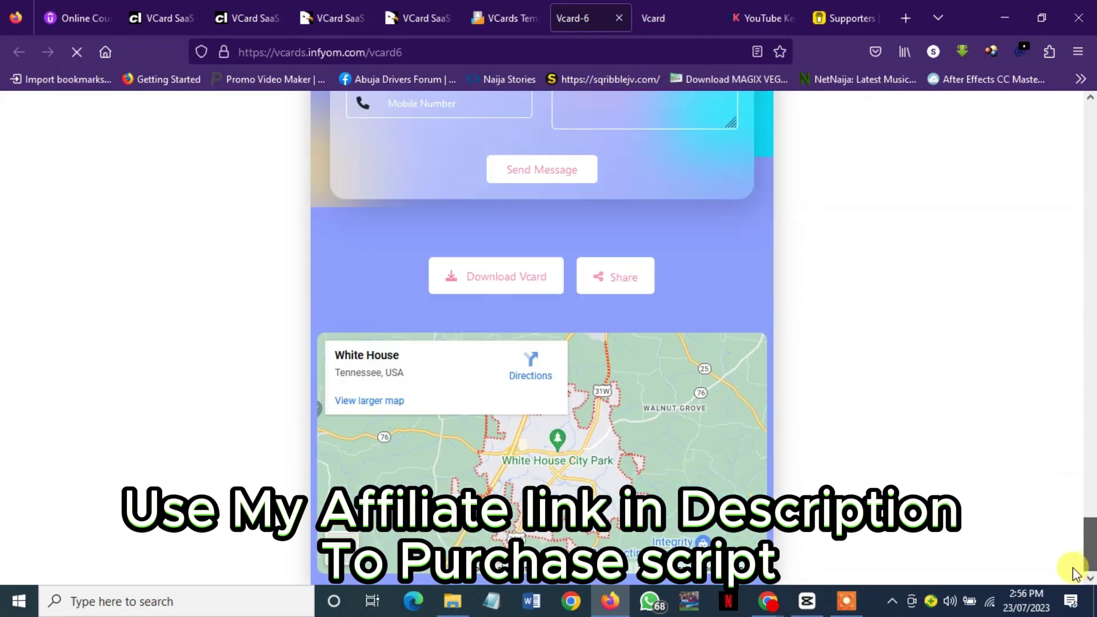
{"action": "left_click", "coordinate": [505, 18]}
{"action": "left_click", "coordinate": [276, 505]}
{"action": "mouse_move", "coordinate": [1090, 108]}
{"action": "left_mouse_down"}
{"action": "mouse_move", "coordinate": [1087, 502]}
{"action": "mouse_move", "coordinate": [1088, 109]}
{"action": "left_mouse_up"}
On the VCard SaaS item page, watch the video preview skipped ahead to Appointments, then close it
{"action": "left_click", "coordinate": [307, 18]}
{"action": "scroll", "coordinate": [945, 162], "scroll_direction": "up", "scroll_amount": 3}
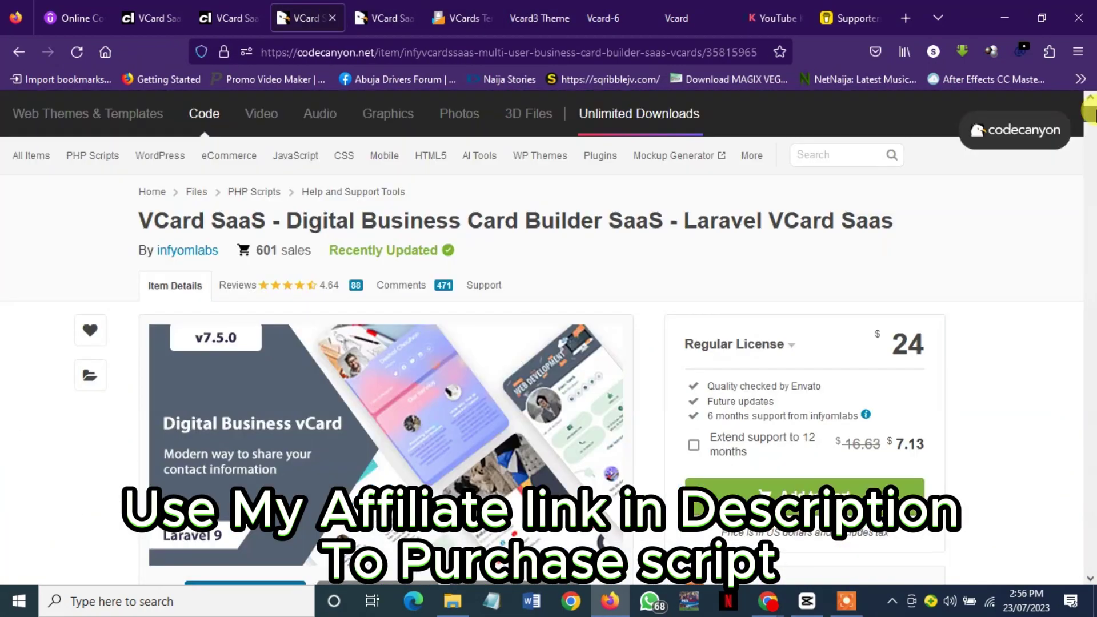
{"action": "scroll", "coordinate": [972, 333], "scroll_direction": "down", "scroll_amount": 1}
{"action": "left_click", "coordinate": [514, 543]}
{"action": "left_click_drag", "start_coordinate": [255, 547], "coordinate": [783, 543]}
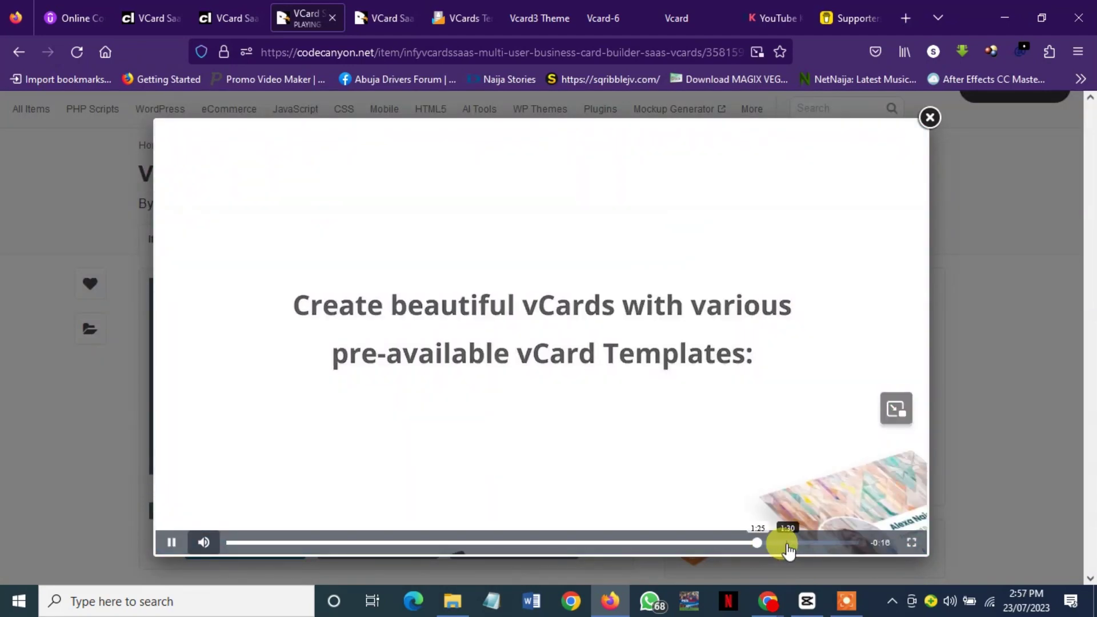
{"action": "left_click", "coordinate": [931, 434]}
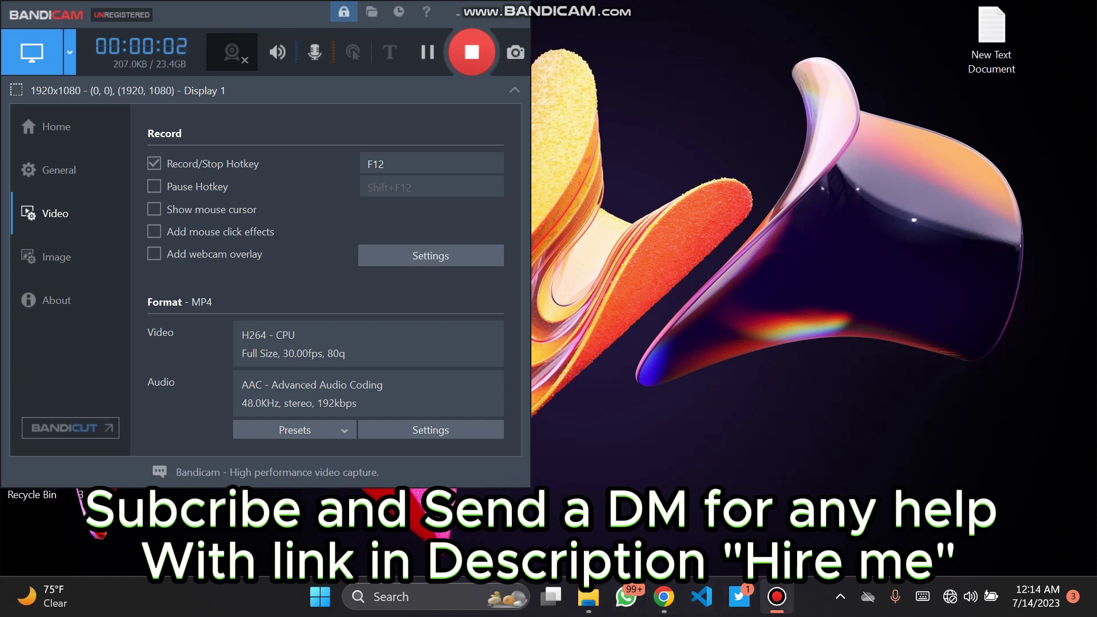
Bring up the codelist results and scroll through the VCard SaaS v7.5.0 post to its download links
{"action": "mouse_move", "coordinate": [663, 596]}
{"action": "left_click", "coordinate": [732, 456]}
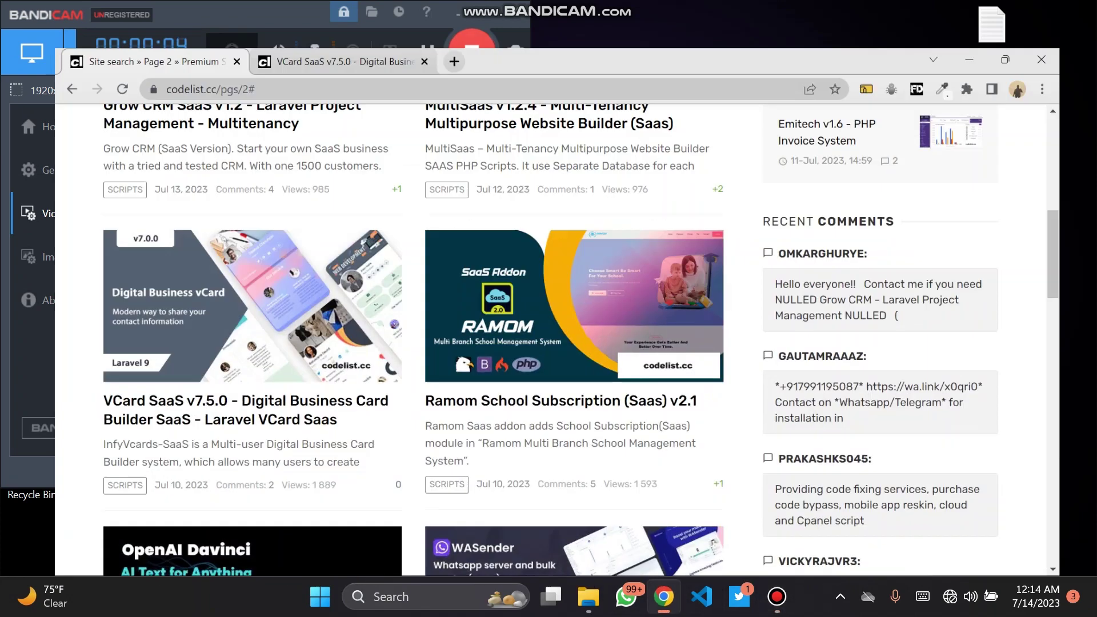
{"action": "scroll", "coordinate": [217, 342], "scroll_direction": "up", "scroll_amount": 6}
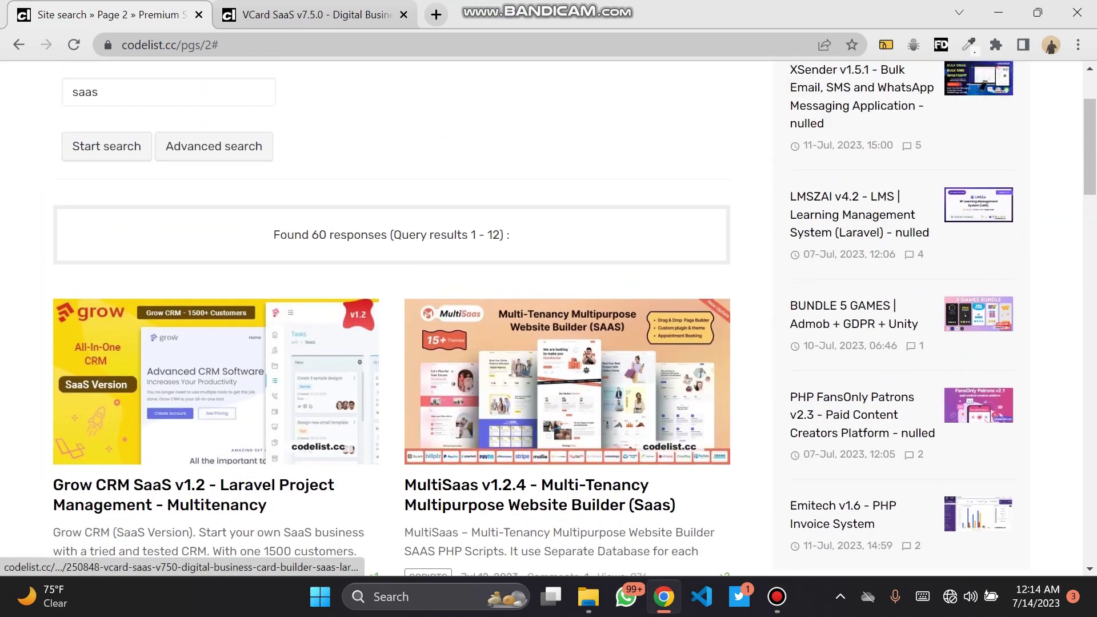
{"action": "scroll", "coordinate": [391, 318], "scroll_direction": "down", "scroll_amount": 1}
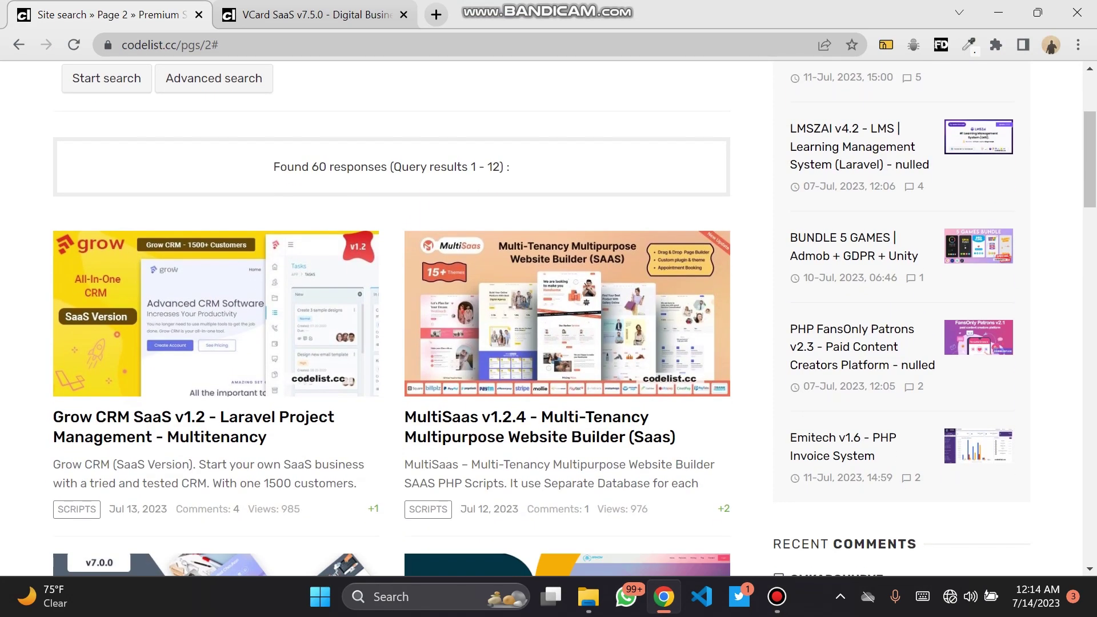
{"action": "scroll", "coordinate": [303, 400], "scroll_direction": "down", "scroll_amount": 5}
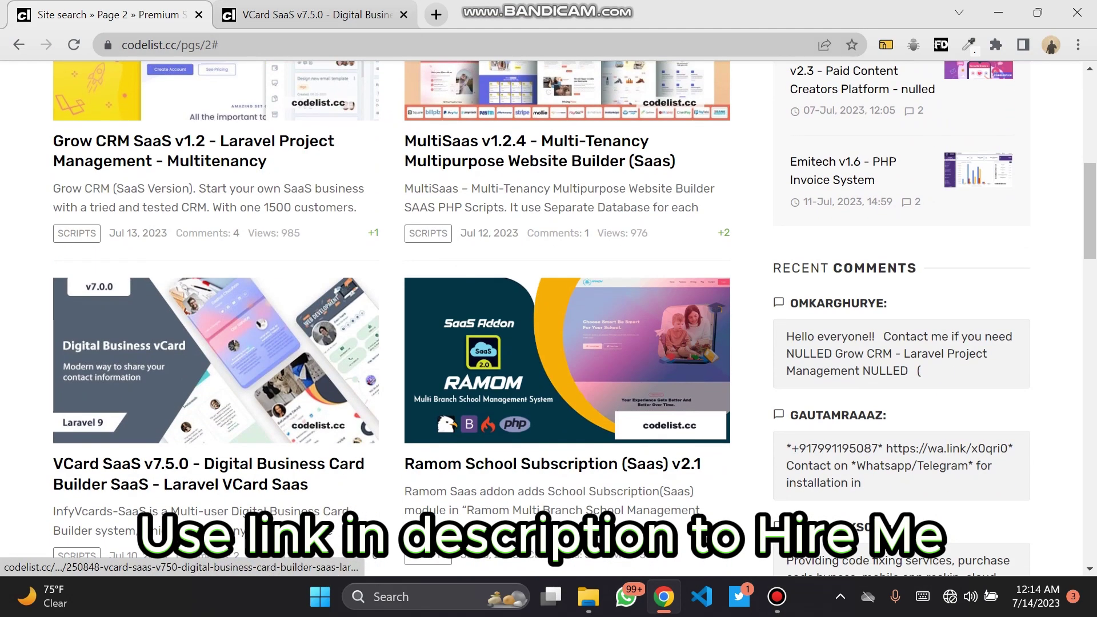
{"action": "scroll", "coordinate": [217, 360], "scroll_direction": "down", "scroll_amount": 1}
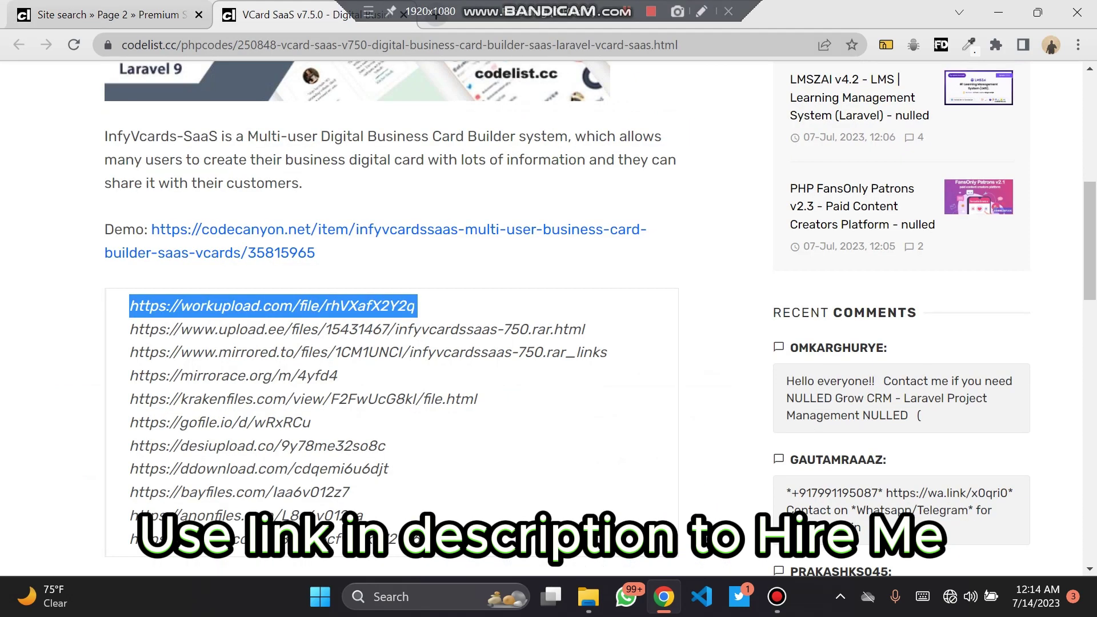
{"action": "scroll", "coordinate": [548, 314], "scroll_direction": "down", "scroll_amount": 1}
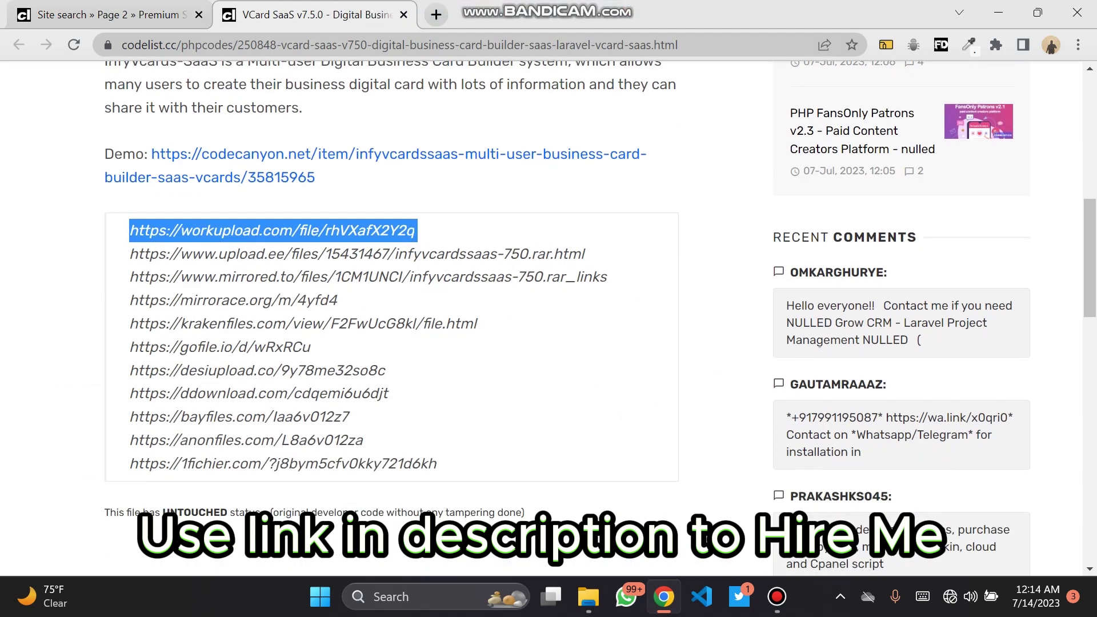
{"action": "scroll", "coordinate": [548, 314], "scroll_direction": "up", "scroll_amount": 10}
{"action": "scroll", "coordinate": [548, 314], "scroll_direction": "down", "scroll_amount": 3}
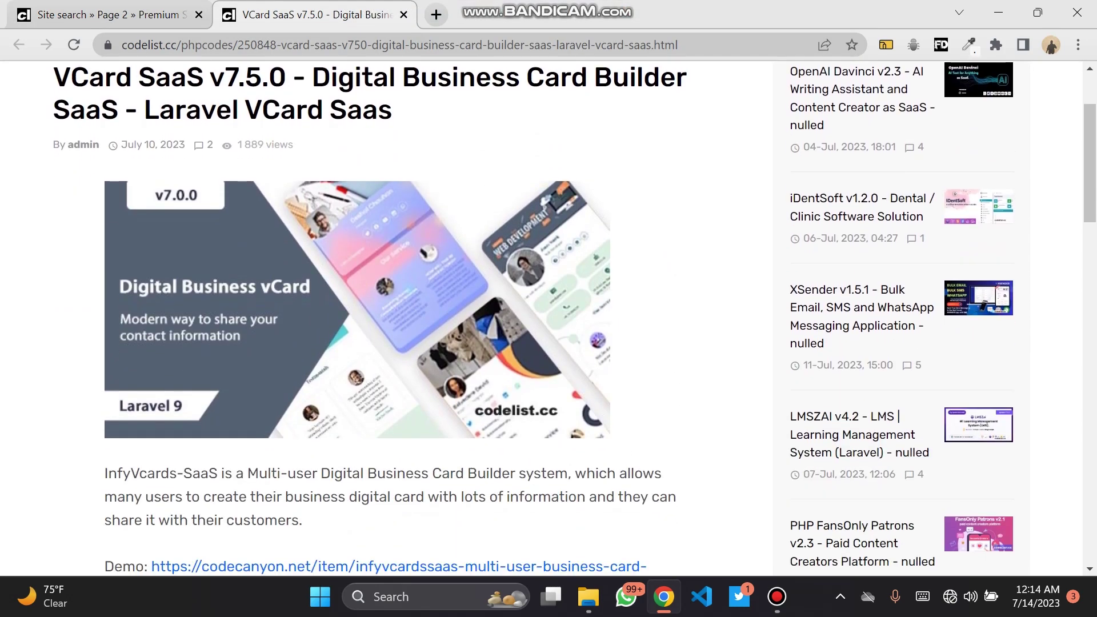
{"action": "scroll", "coordinate": [548, 314], "scroll_direction": "down", "scroll_amount": 4}
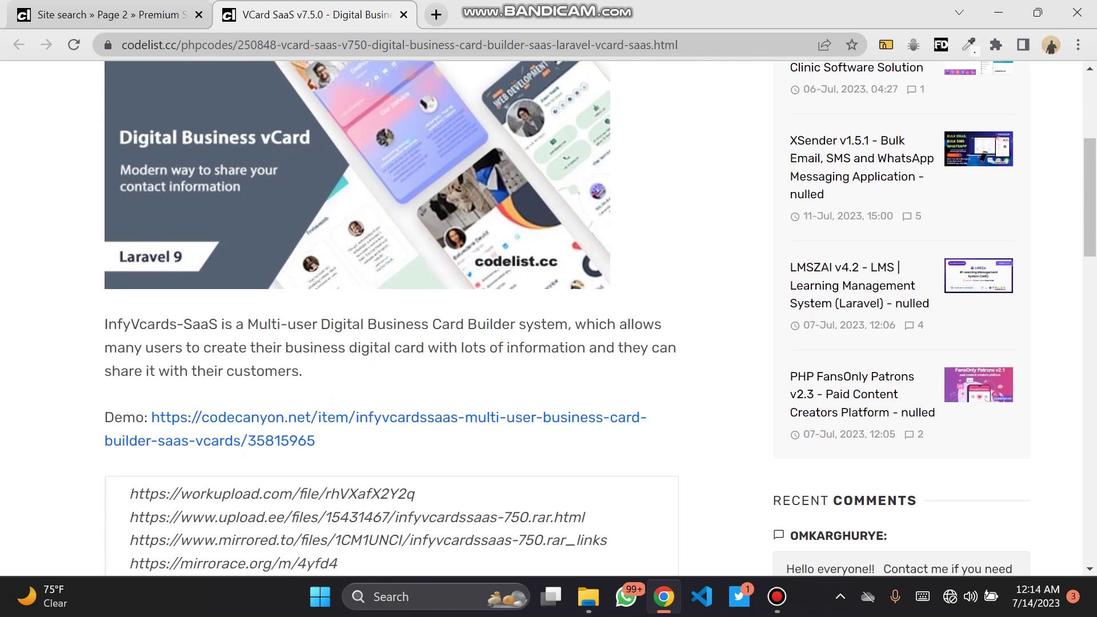
{"action": "scroll", "coordinate": [548, 314], "scroll_direction": "down", "scroll_amount": 2}
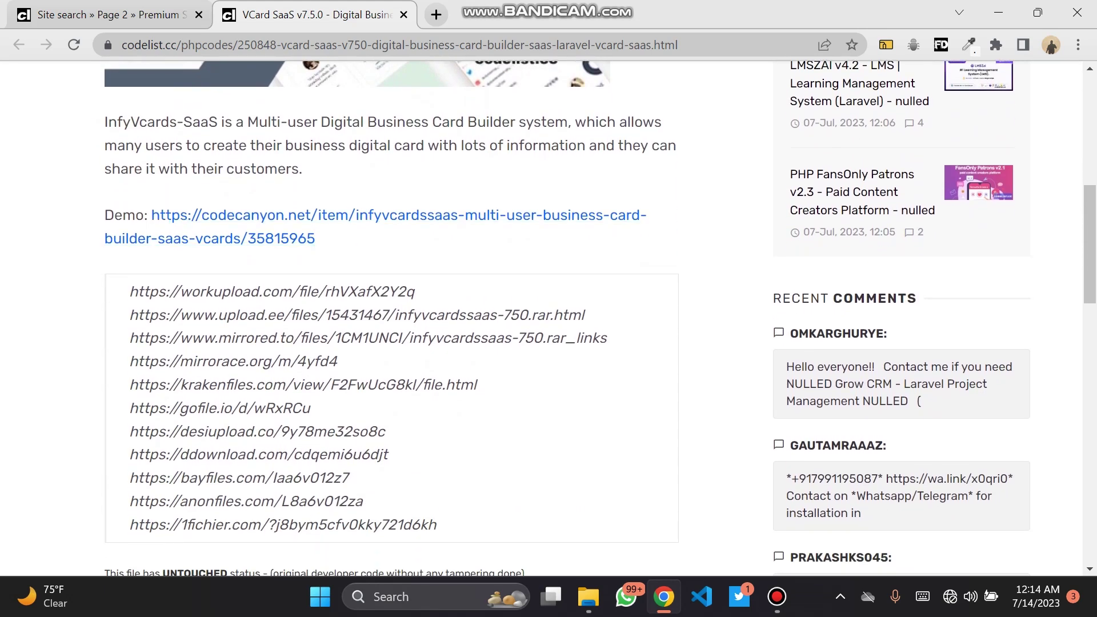
Copy the first workupload download link and paste it into a new tab's address bar
{"action": "left_click_drag", "start_coordinate": [130, 291], "coordinate": [414, 292]}
{"action": "key", "text": "ctrl+c"}
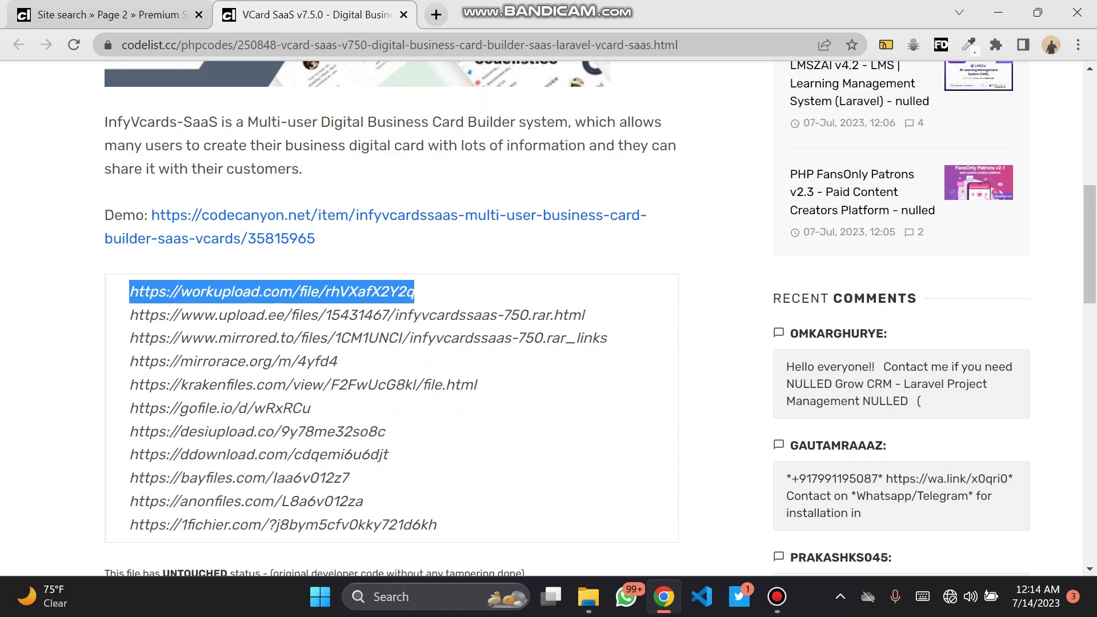
{"action": "key", "text": "ctrl+t"}
{"action": "key", "text": "ctrl+v"}
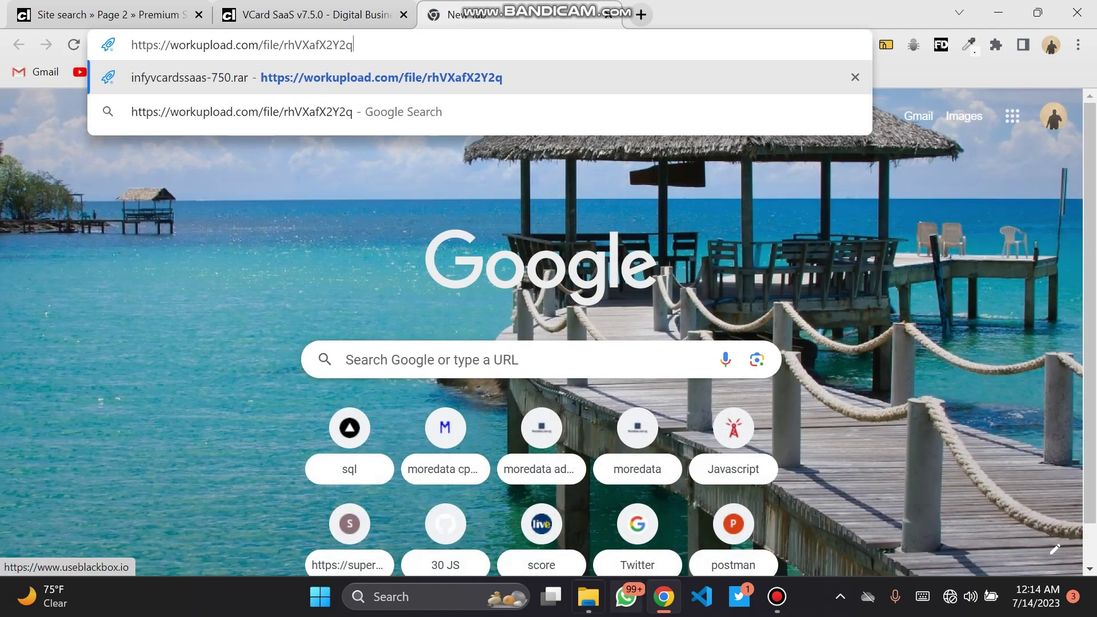
{"action": "left_click", "coordinate": [588, 596]}
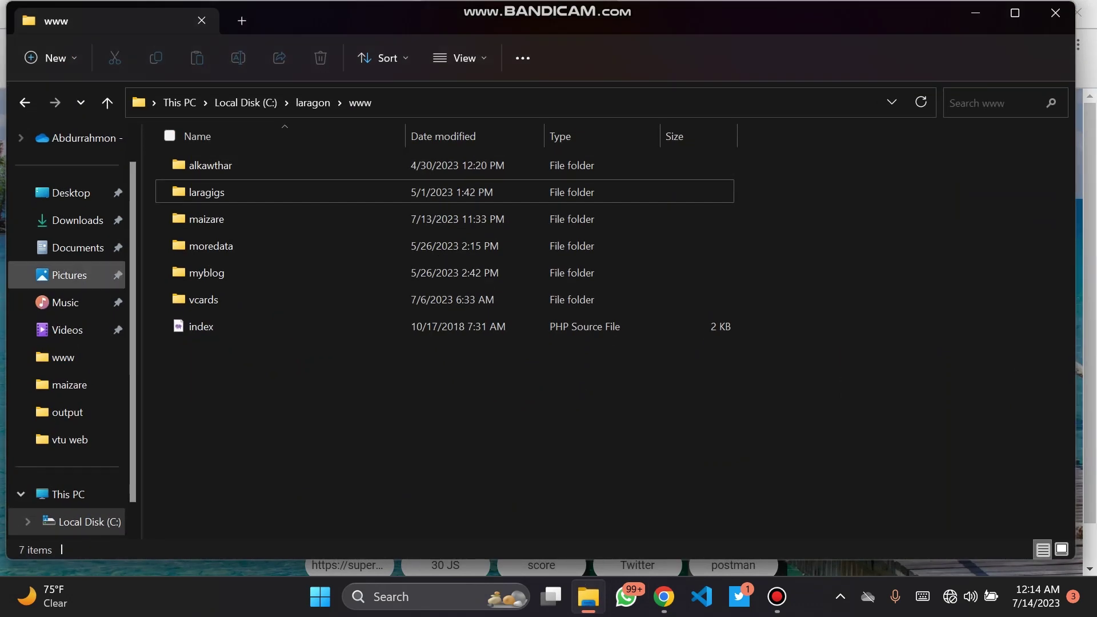
Extract the infyvcardssaas-750 archive from Downloads into a new infyvcardssaas-750 folder on the Desktop
{"action": "left_click", "coordinate": [78, 220]}
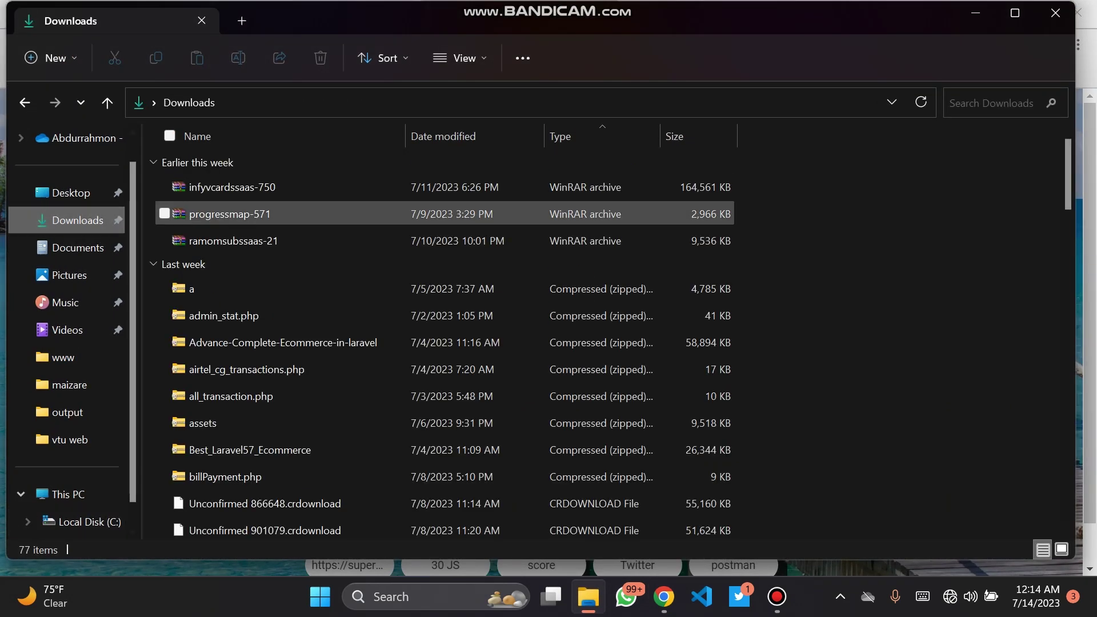
{"action": "left_click", "coordinate": [228, 186]}
{"action": "right_click", "coordinate": [276, 188]}
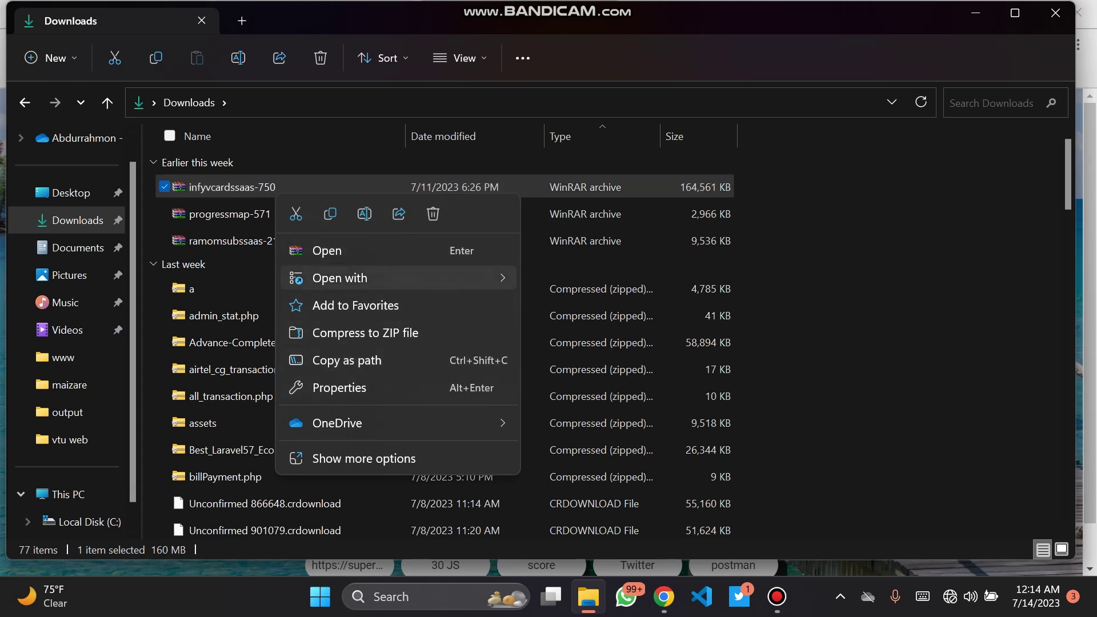
{"action": "mouse_move", "coordinate": [342, 278]}
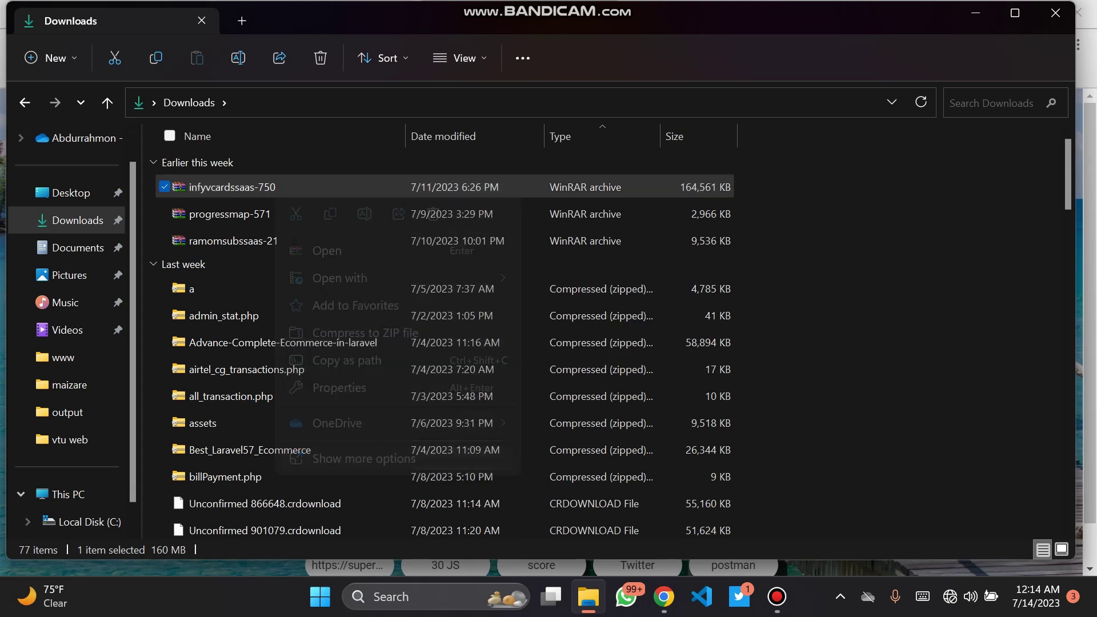
{"action": "left_click", "coordinate": [364, 458]}
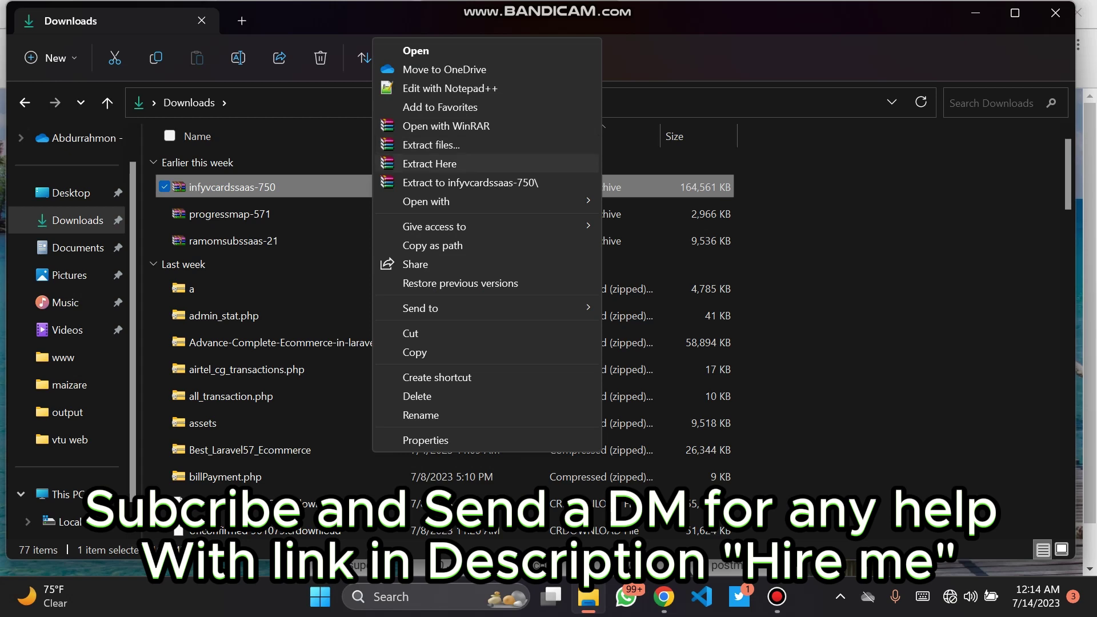
{"action": "left_click", "coordinate": [432, 144]}
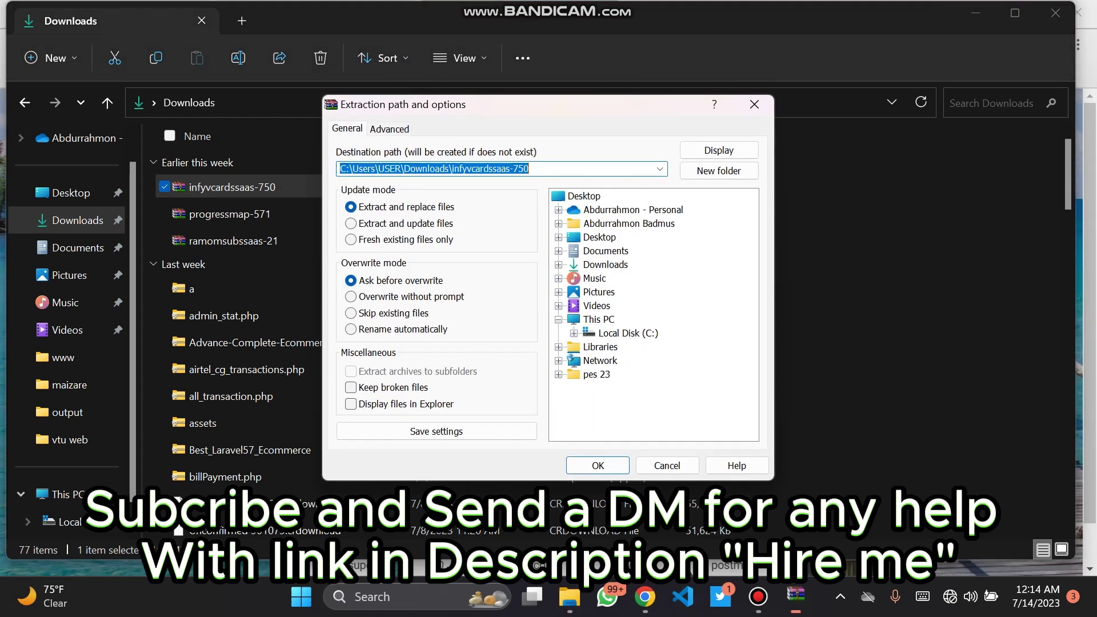
{"action": "left_click", "coordinate": [583, 195]}
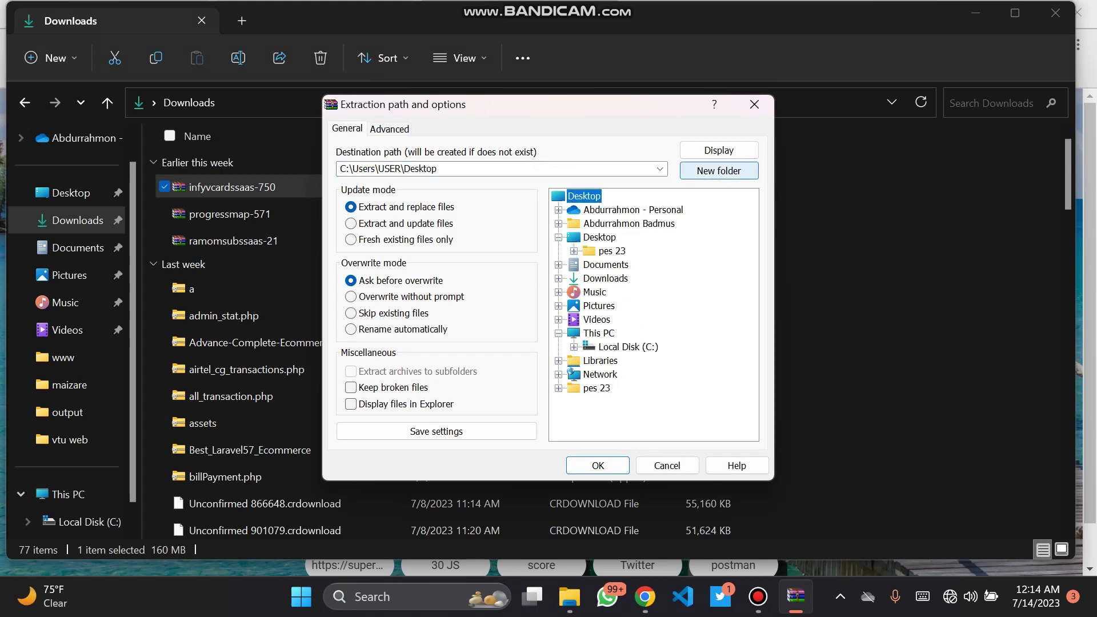
{"action": "left_click", "coordinate": [719, 170]}
{"action": "key", "text": "Return"}
{"action": "key", "text": "Return"}
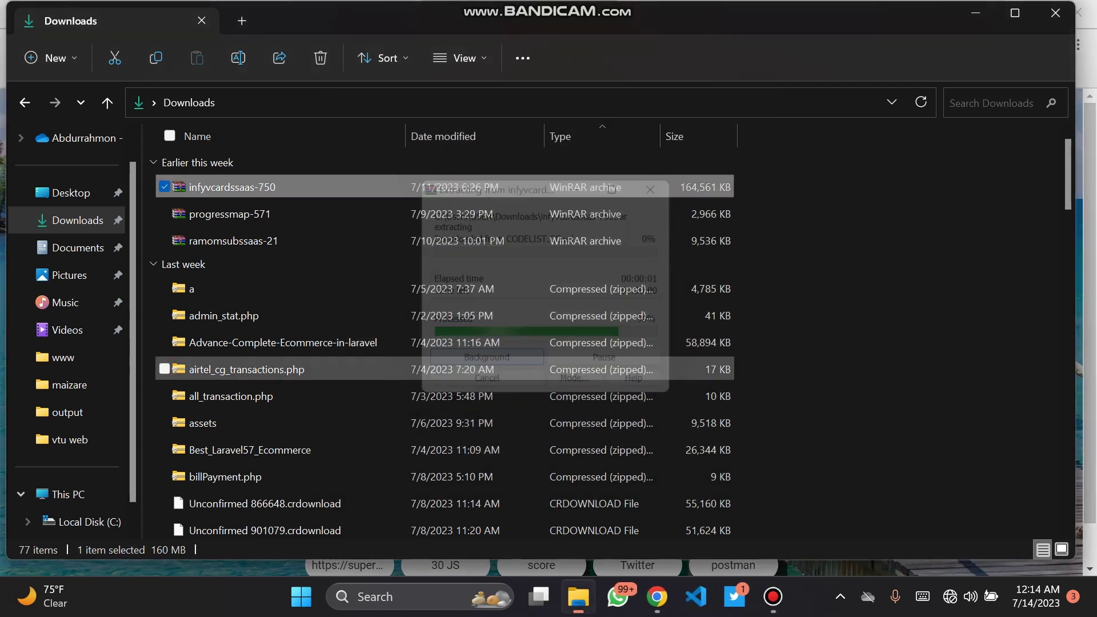
Open the extracted codecanyon docs folder's index page in the browser
{"action": "key", "text": "super+d"}
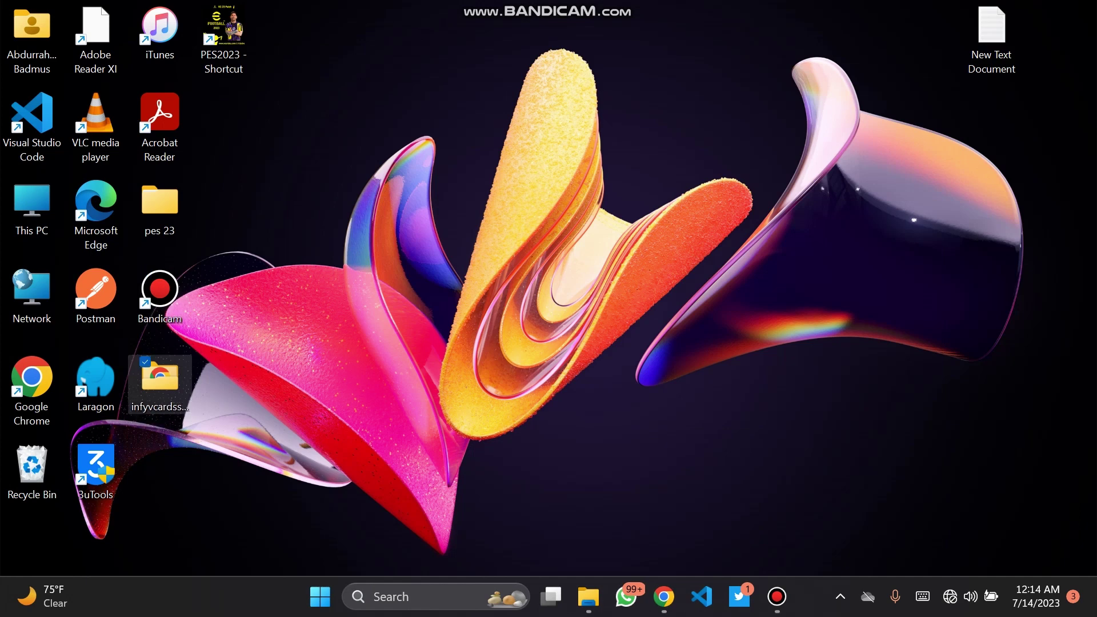
{"action": "double_click", "coordinate": [159, 378]}
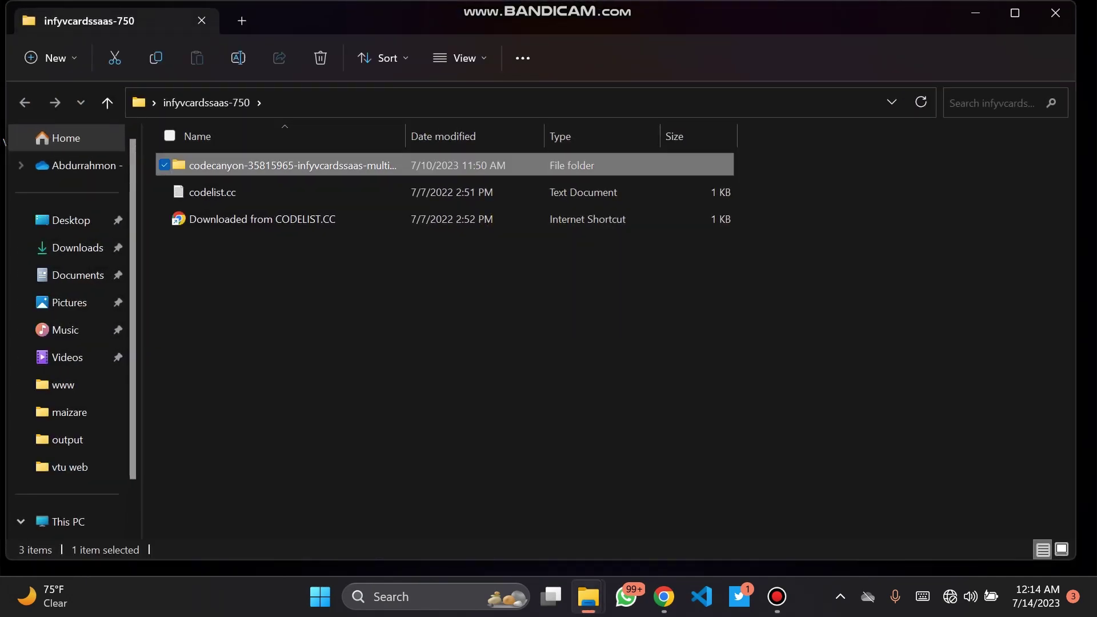
{"action": "double_click", "coordinate": [285, 165]}
{"action": "double_click", "coordinate": [286, 165]}
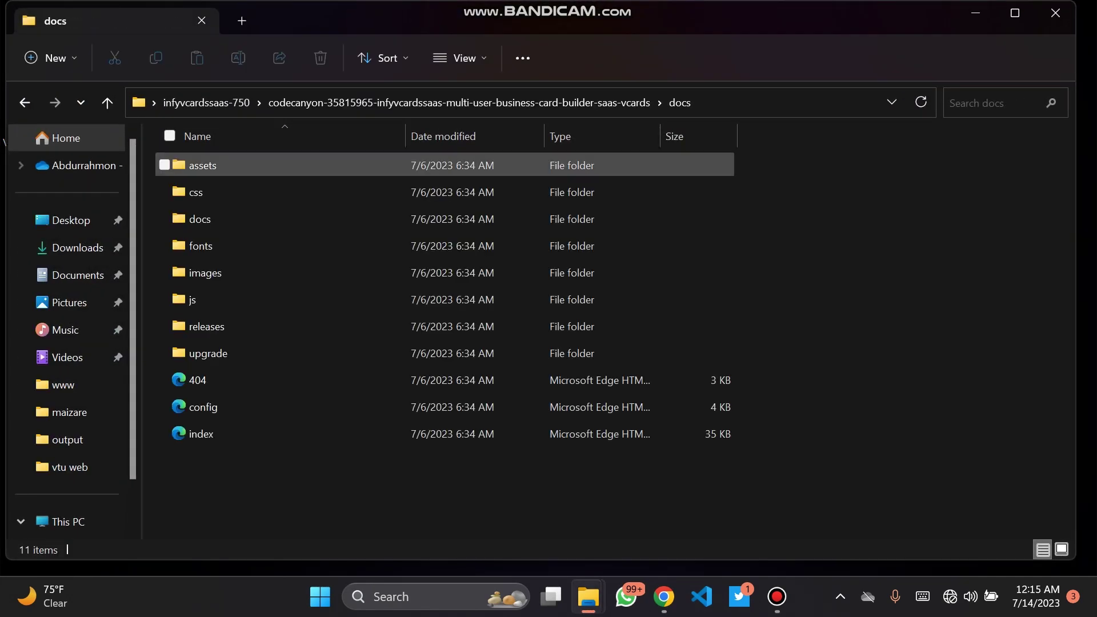
{"action": "double_click", "coordinate": [285, 433]}
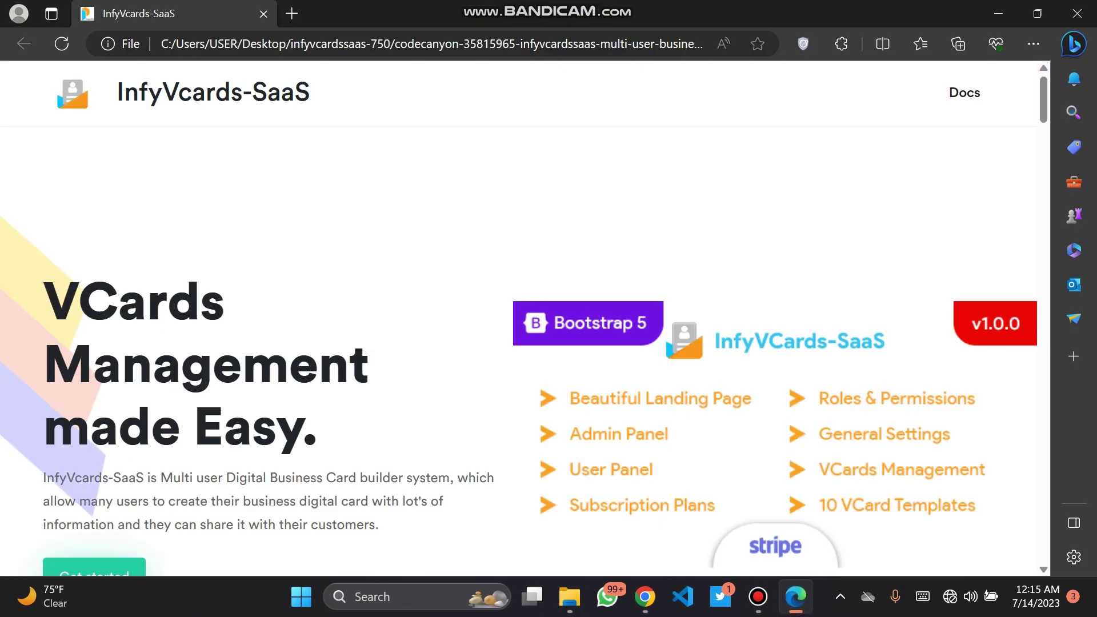
Read the installation guide through the .env setup and Super Admin/User login sections, then minimize Edge
{"action": "left_click", "coordinate": [95, 568]}
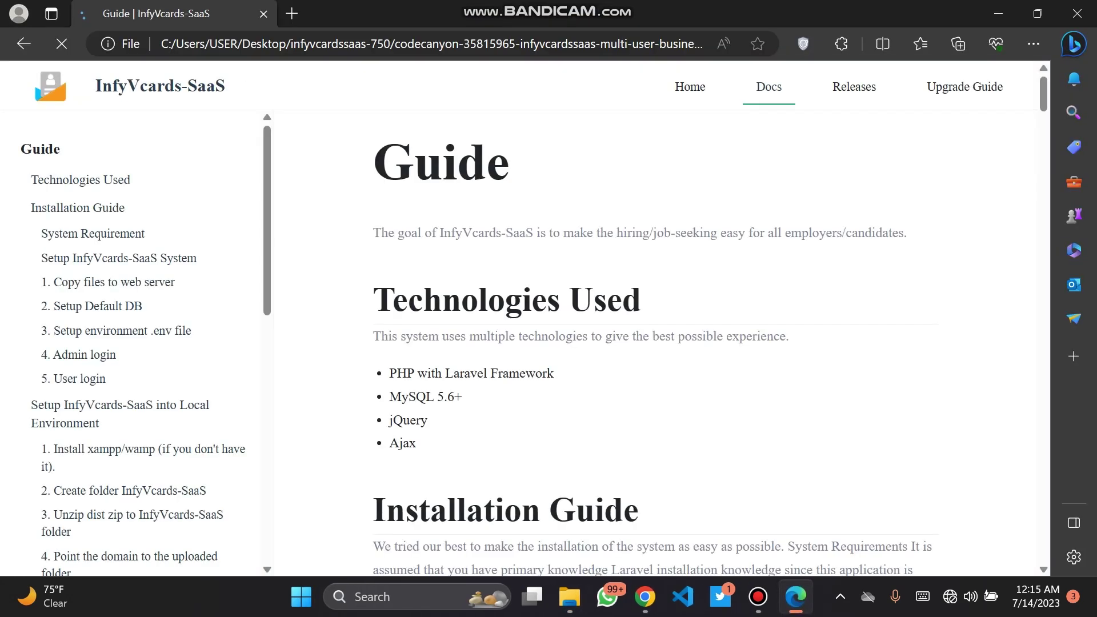
{"action": "scroll", "coordinate": [657, 342], "scroll_direction": "down", "scroll_amount": 2}
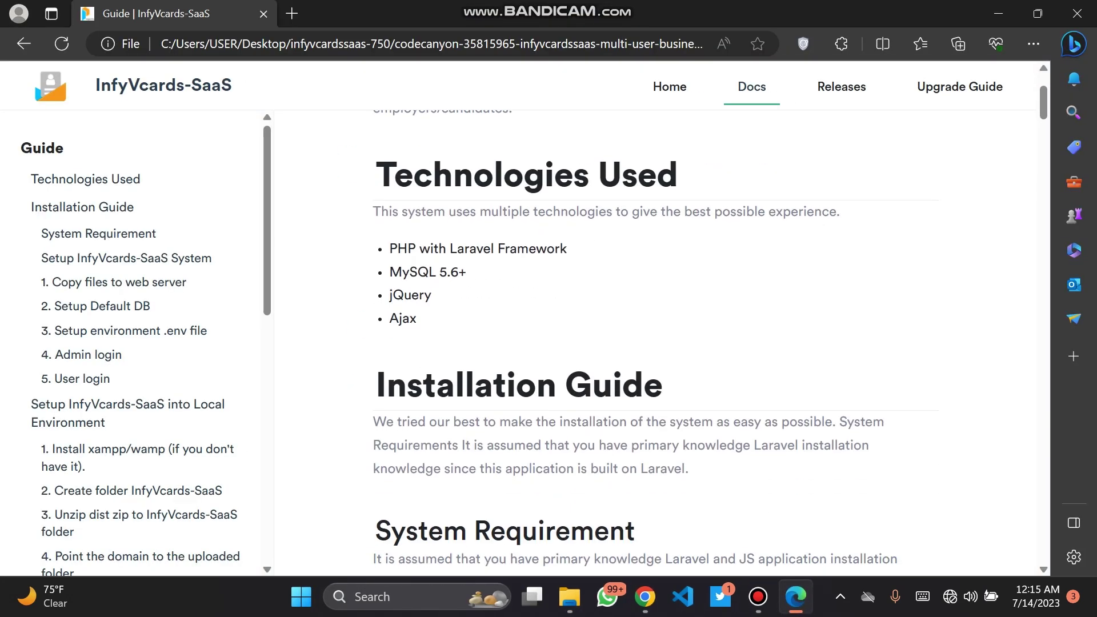
{"action": "scroll", "coordinate": [656, 343], "scroll_direction": "down", "scroll_amount": 1}
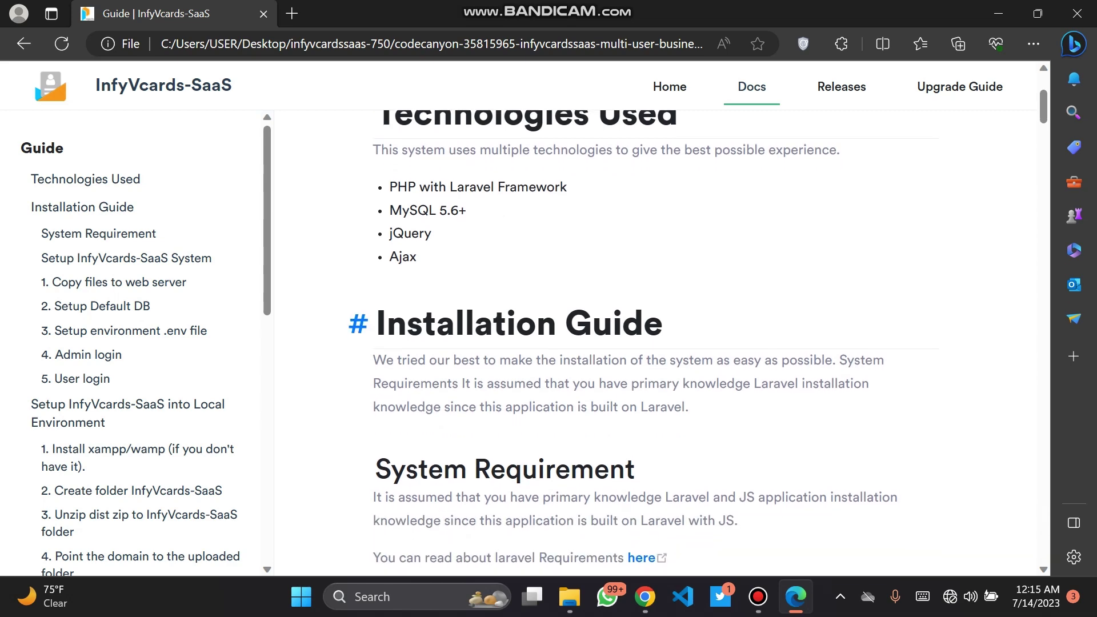
{"action": "scroll", "coordinate": [657, 342], "scroll_direction": "down", "scroll_amount": 4}
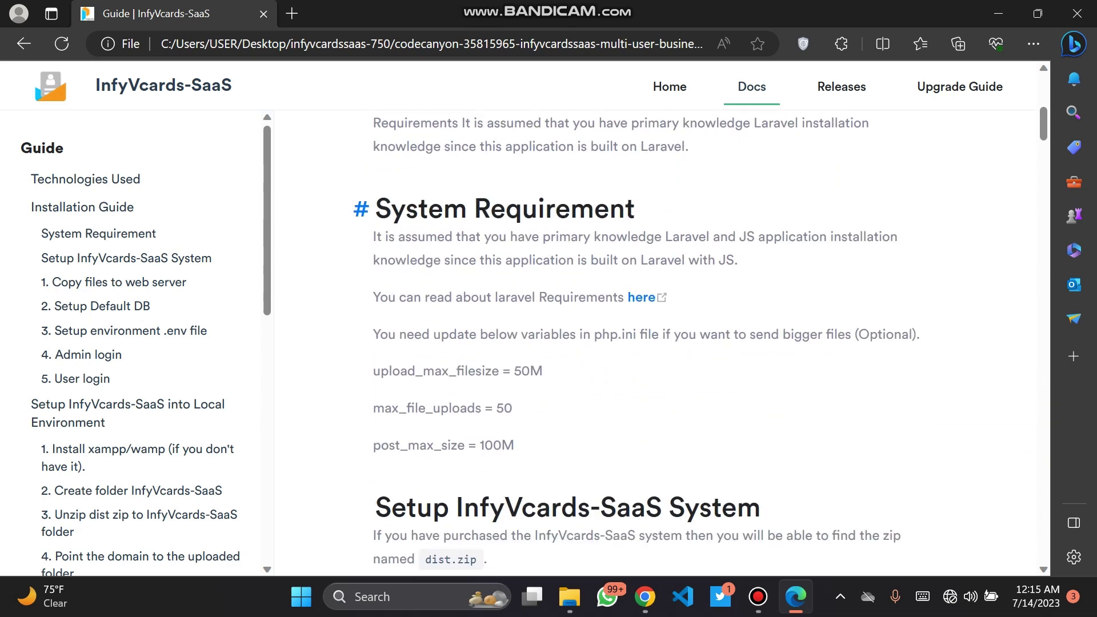
{"action": "scroll", "coordinate": [656, 343], "scroll_direction": "down", "scroll_amount": 3}
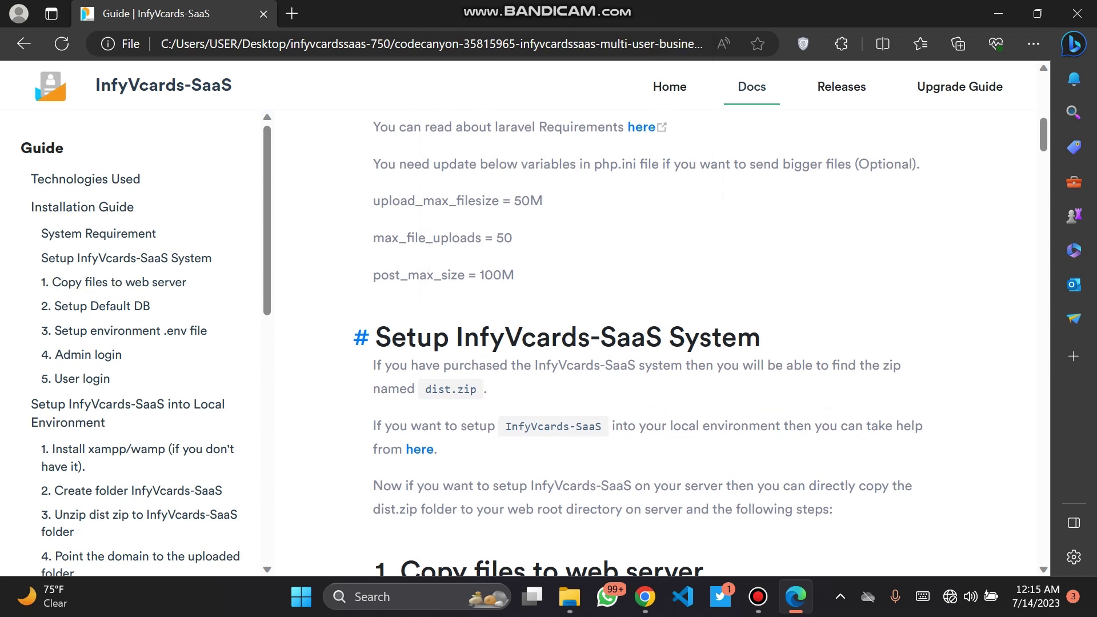
{"action": "scroll", "coordinate": [656, 342], "scroll_direction": "down", "scroll_amount": 2}
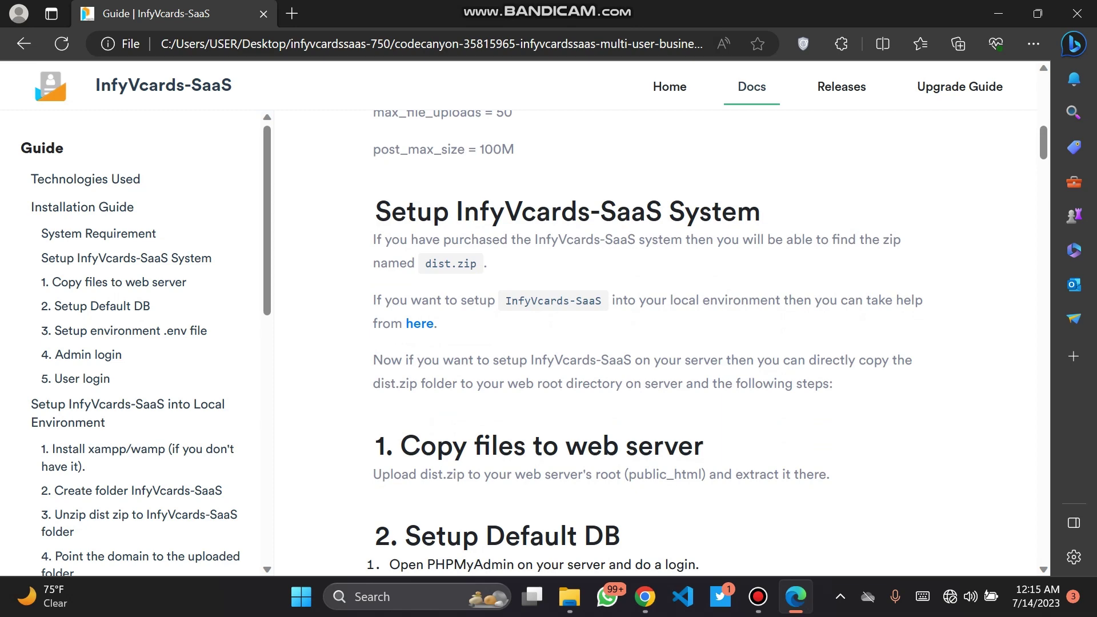
{"action": "scroll", "coordinate": [657, 343], "scroll_direction": "down", "scroll_amount": 6}
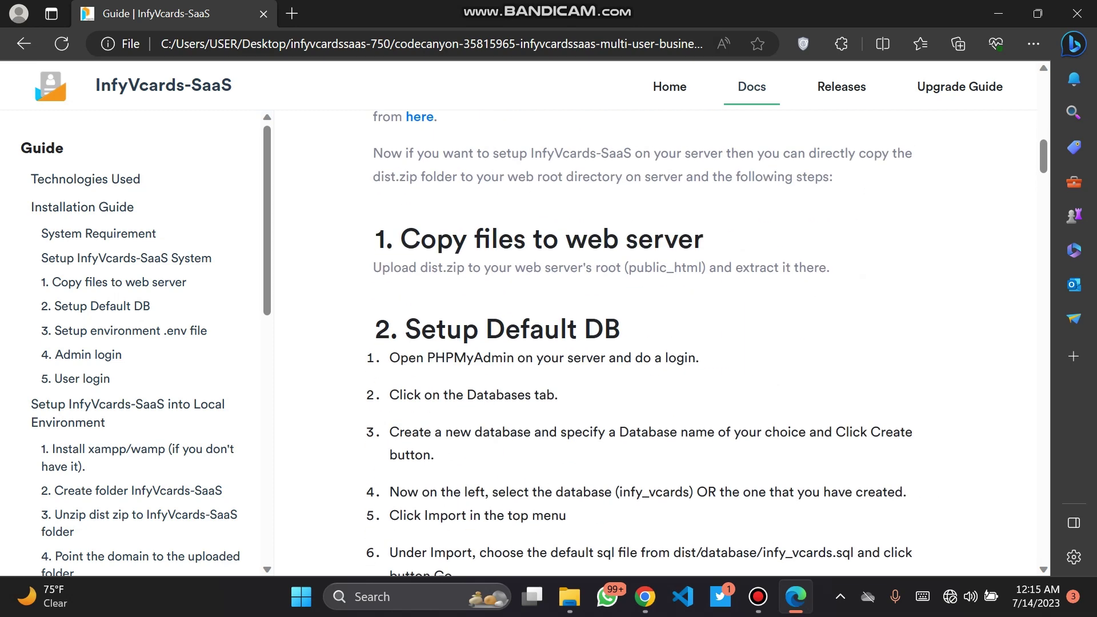
{"action": "scroll", "coordinate": [657, 343], "scroll_direction": "up", "scroll_amount": 1}
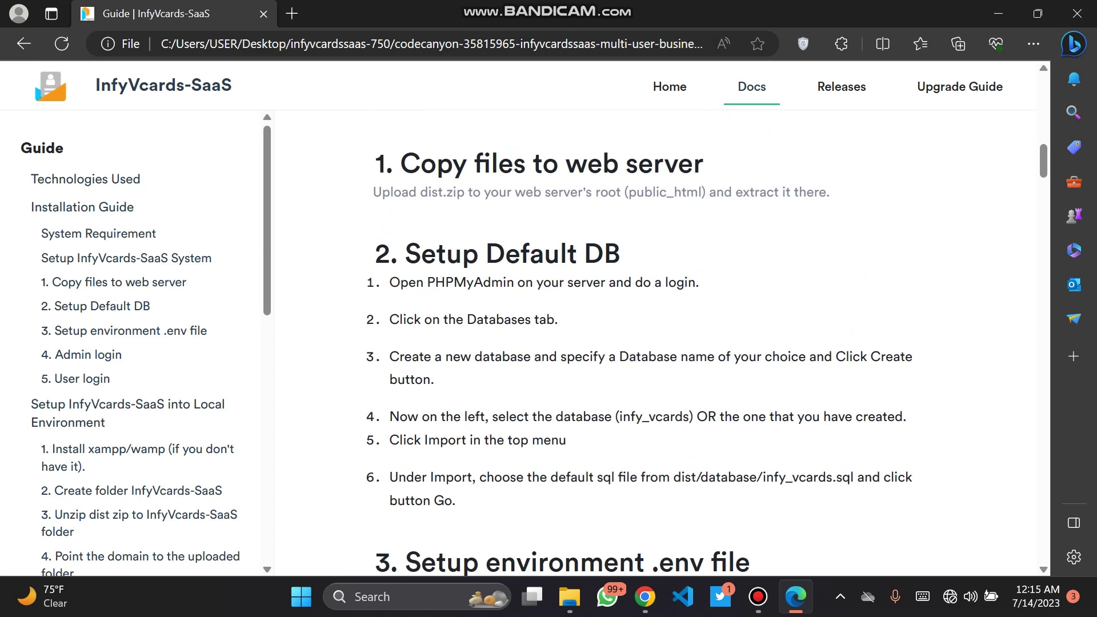
{"action": "scroll", "coordinate": [657, 342], "scroll_direction": "down", "scroll_amount": 2}
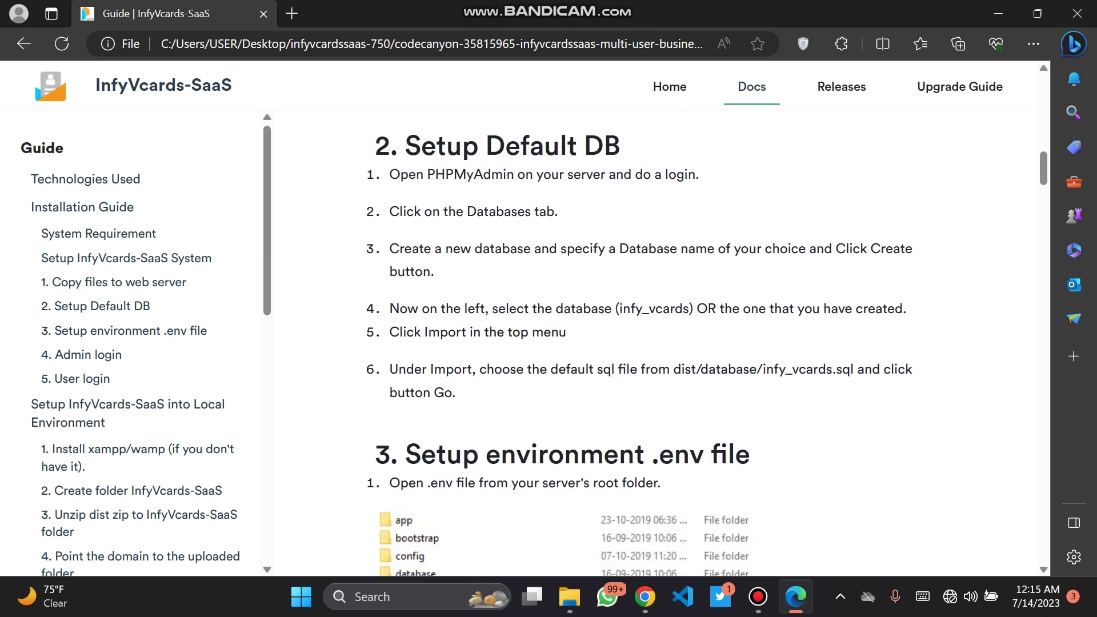
{"action": "scroll", "coordinate": [656, 343], "scroll_direction": "down", "scroll_amount": 3}
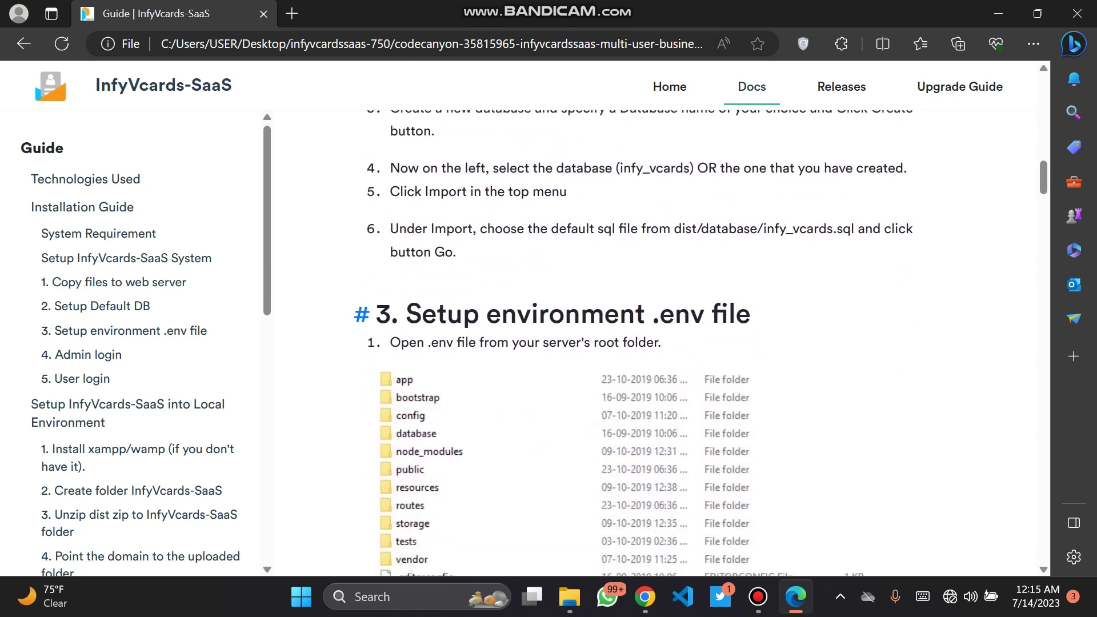
{"action": "scroll", "coordinate": [621, 342], "scroll_direction": "down", "scroll_amount": 4}
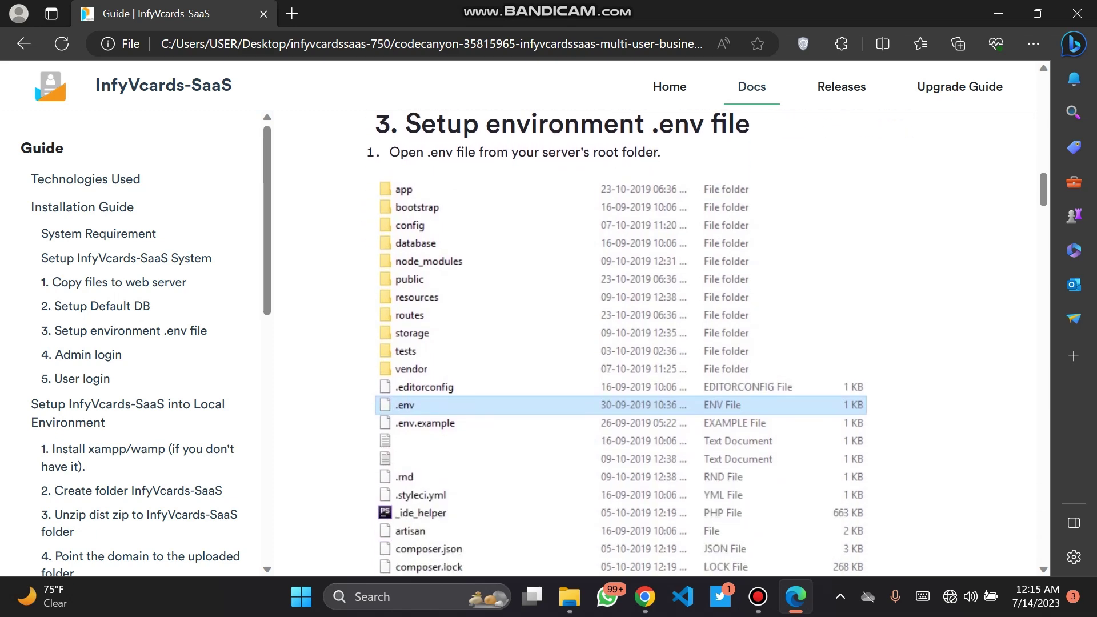
{"action": "scroll", "coordinate": [620, 343], "scroll_direction": "up", "scroll_amount": 1}
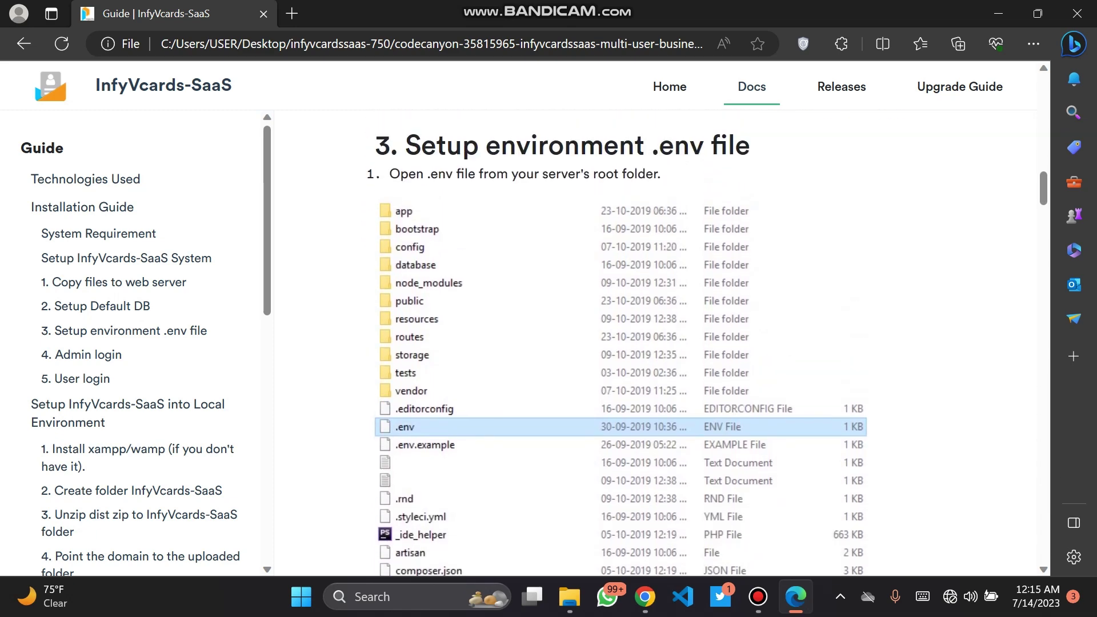
{"action": "scroll", "coordinate": [657, 343], "scroll_direction": "down", "scroll_amount": 8}
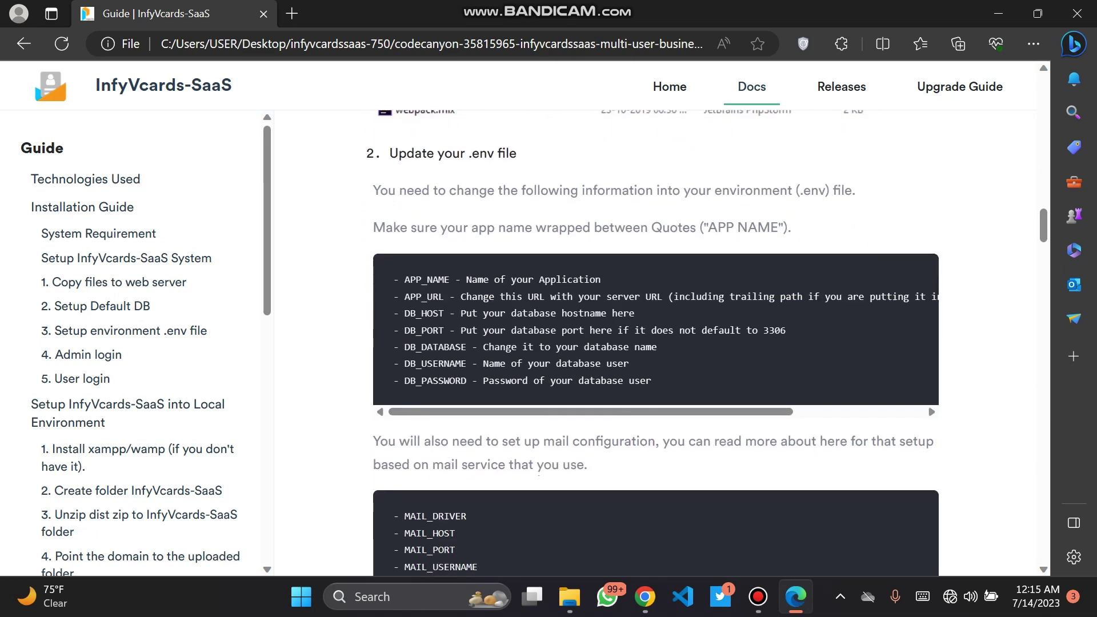
{"action": "scroll", "coordinate": [657, 342], "scroll_direction": "down", "scroll_amount": 1}
{"action": "scroll", "coordinate": [655, 342], "scroll_direction": "down", "scroll_amount": 4}
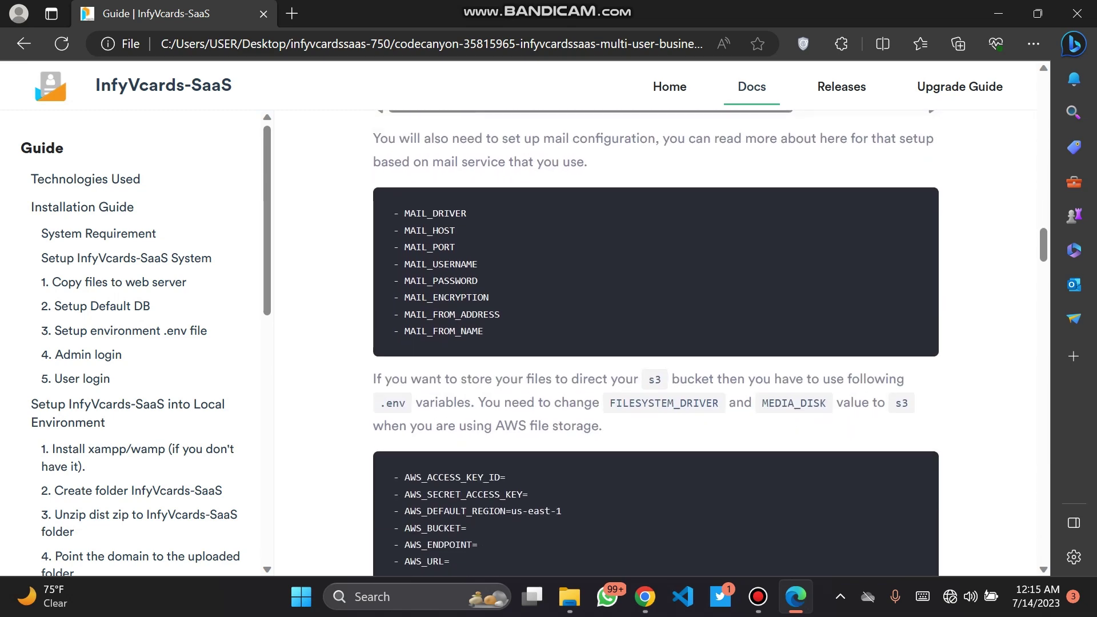
{"action": "scroll", "coordinate": [655, 342], "scroll_direction": "down", "scroll_amount": 4}
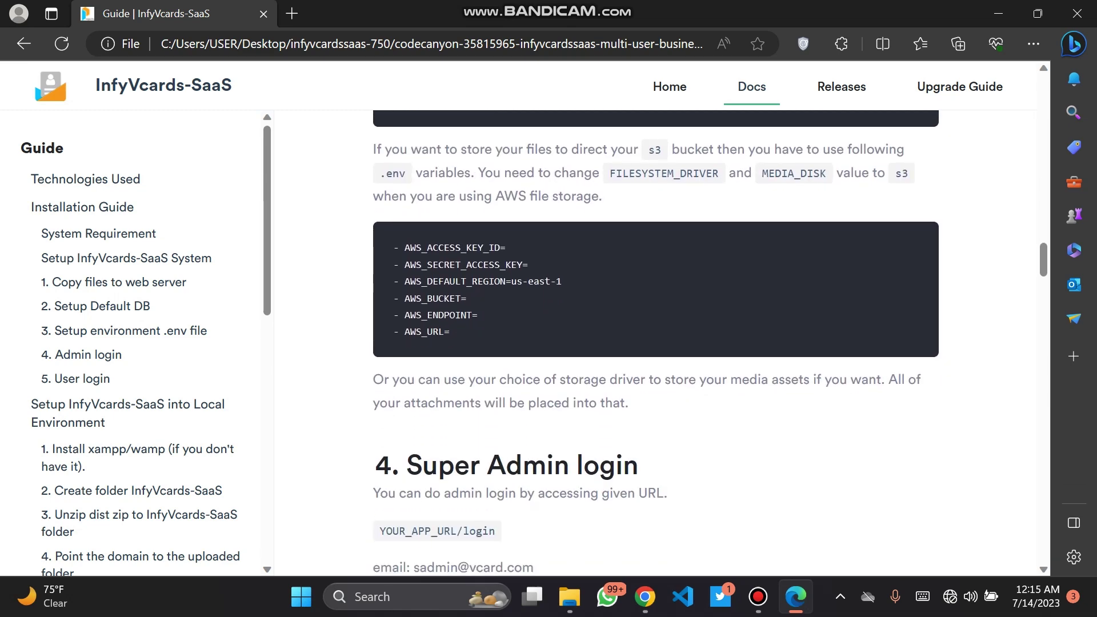
{"action": "scroll", "coordinate": [655, 343], "scroll_direction": "down", "scroll_amount": 4}
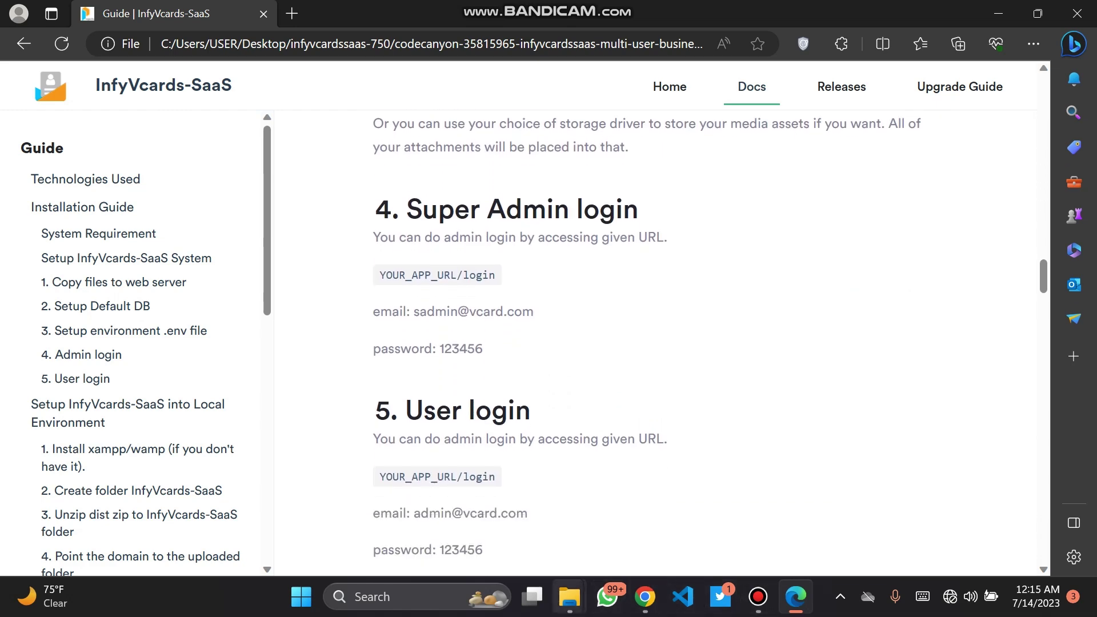
{"action": "left_click", "coordinate": [796, 596]}
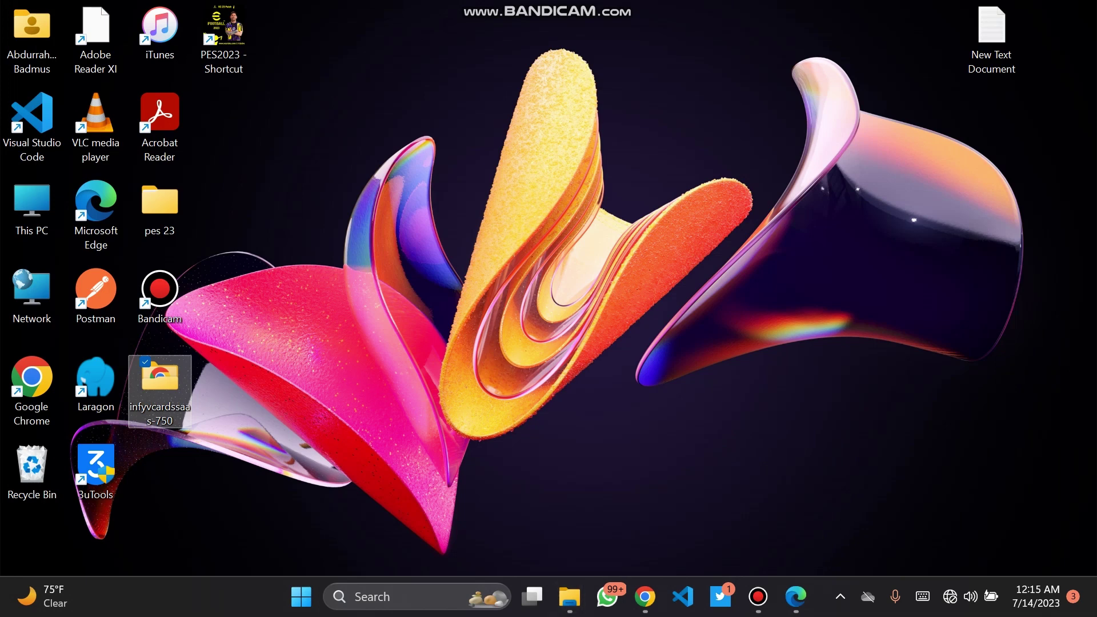
Browse to C:\laragon\www in File Explorer and snap that window to the left half
{"action": "left_click", "coordinate": [569, 597]}
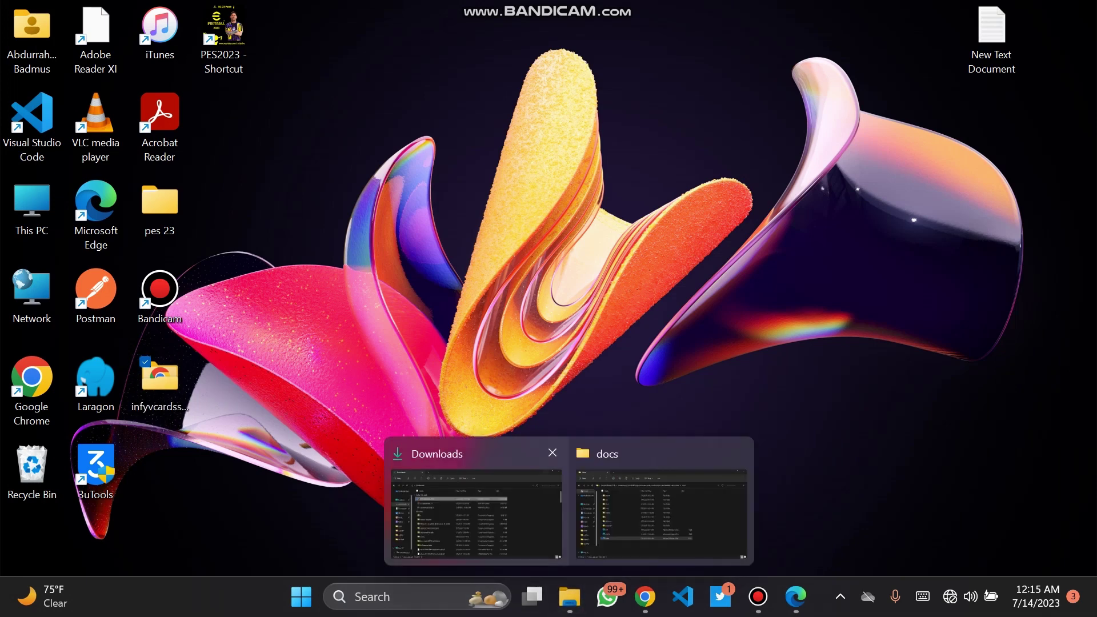
{"action": "left_click", "coordinate": [474, 502]}
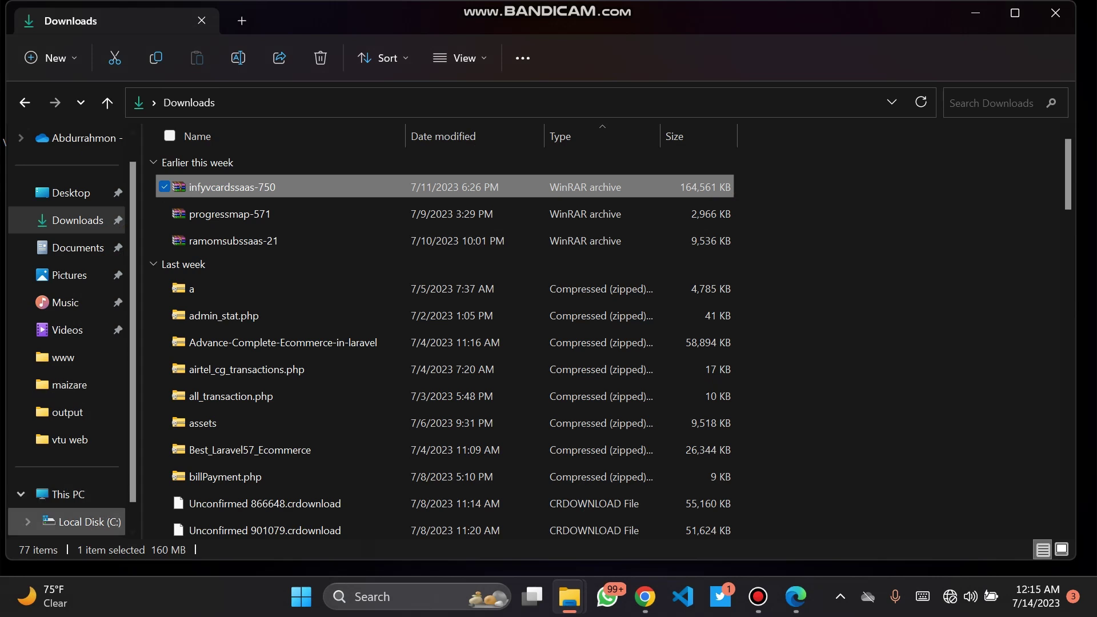
{"action": "scroll", "coordinate": [75, 507], "scroll_direction": "down", "scroll_amount": 1}
{"action": "left_click", "coordinate": [83, 494]}
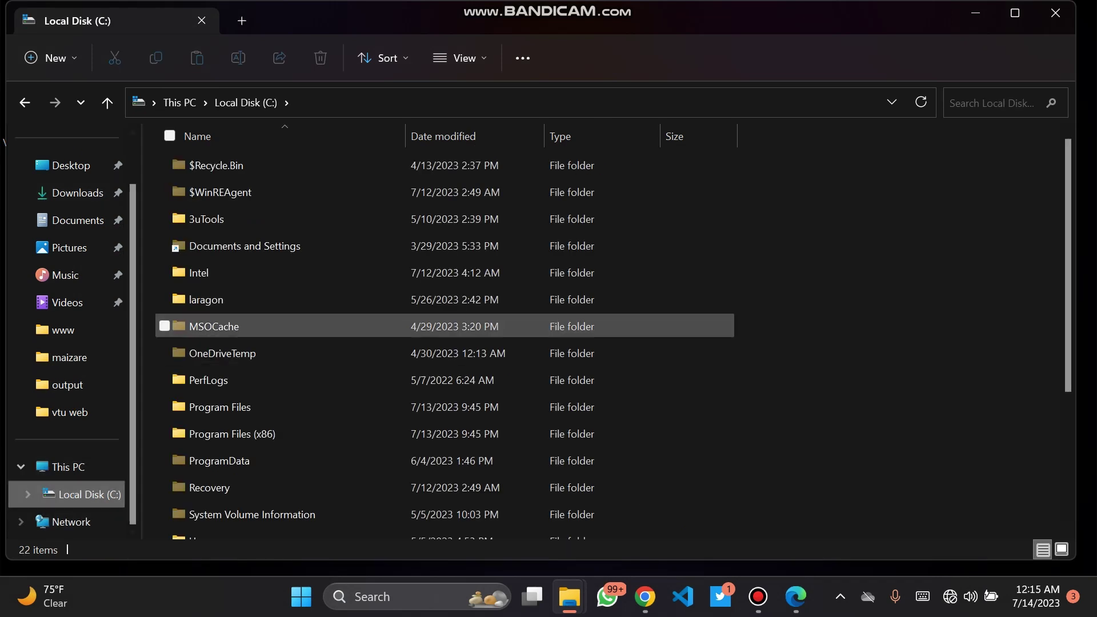
{"action": "double_click", "coordinate": [205, 299]}
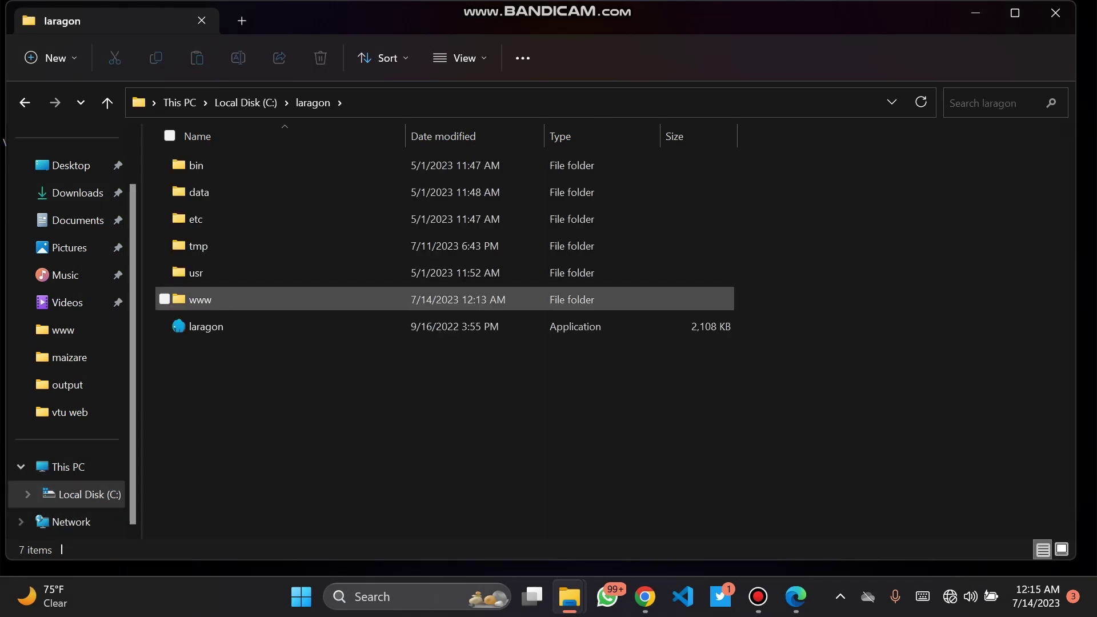
{"action": "left_click", "coordinate": [200, 299]}
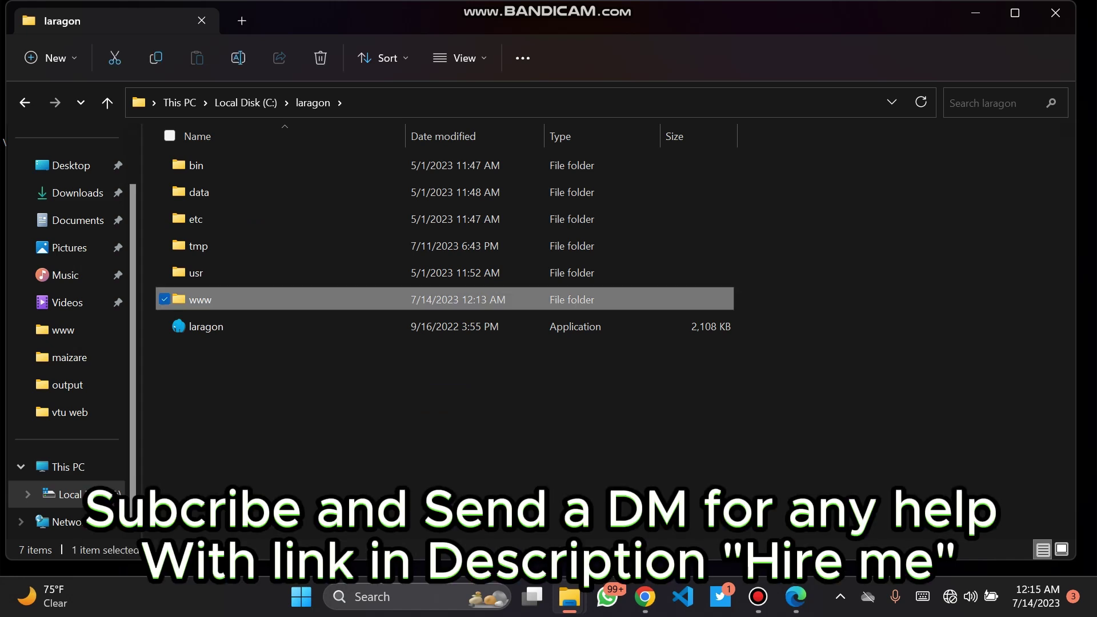
{"action": "double_click", "coordinate": [200, 299]}
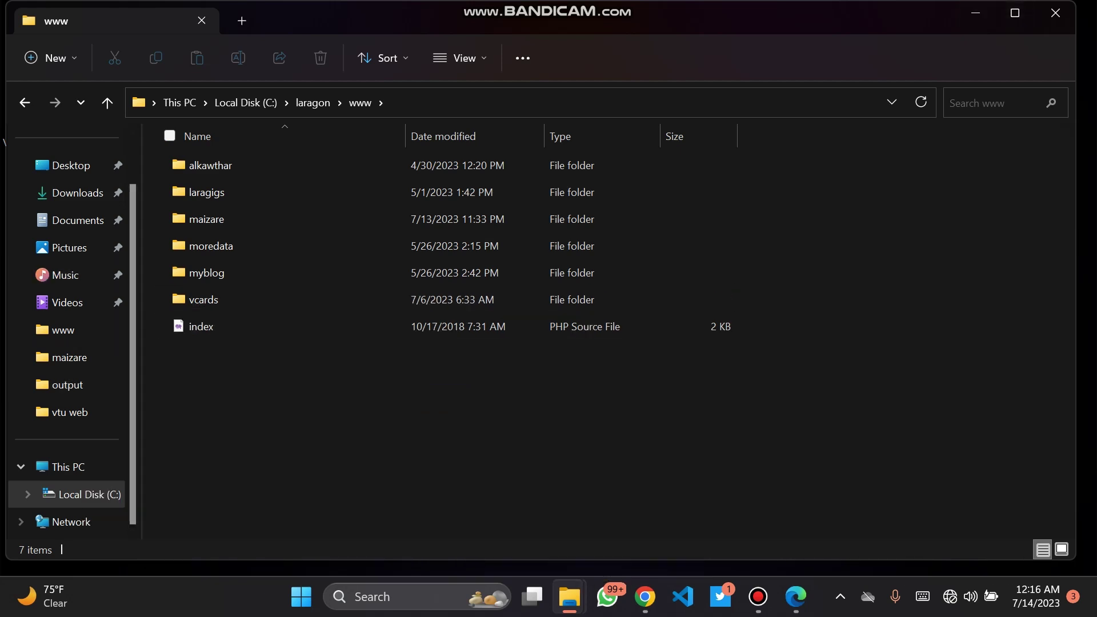
{"action": "mouse_move", "coordinate": [1014, 12]}
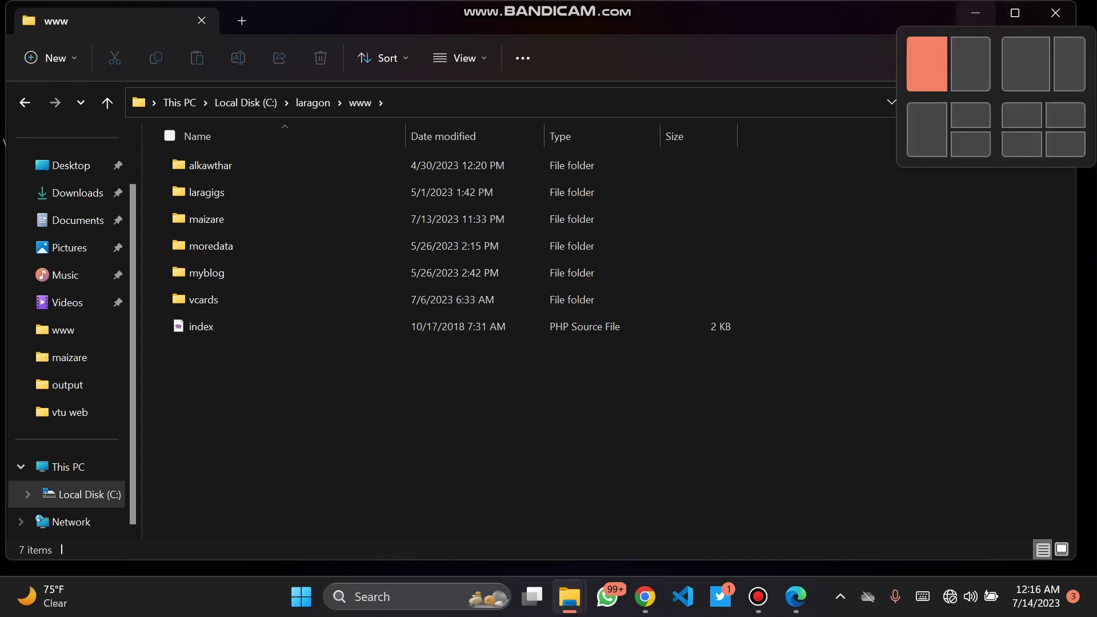
{"action": "left_click", "coordinate": [928, 63]}
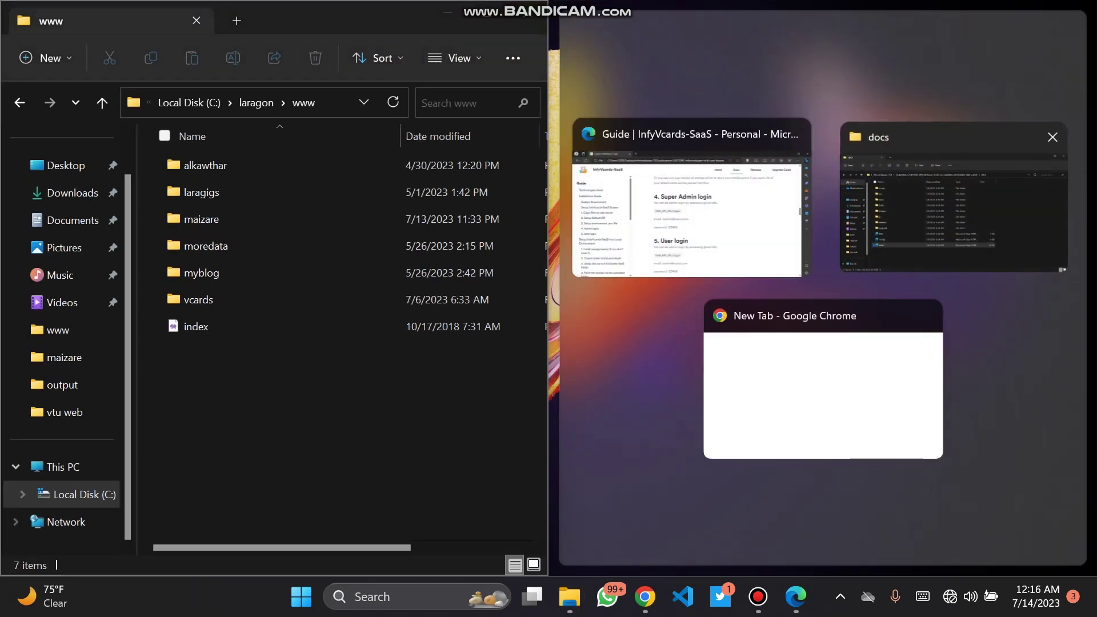
Place the package window on the right half and open its dist folder to reach vcards
{"action": "left_click", "coordinate": [953, 197]}
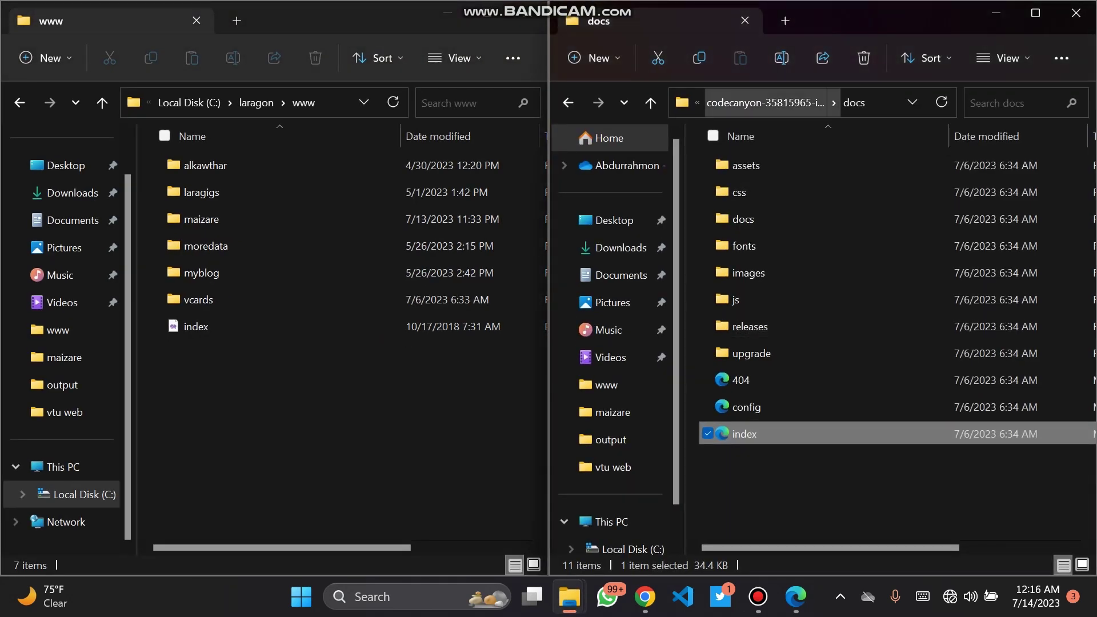
{"action": "left_click", "coordinate": [765, 102]}
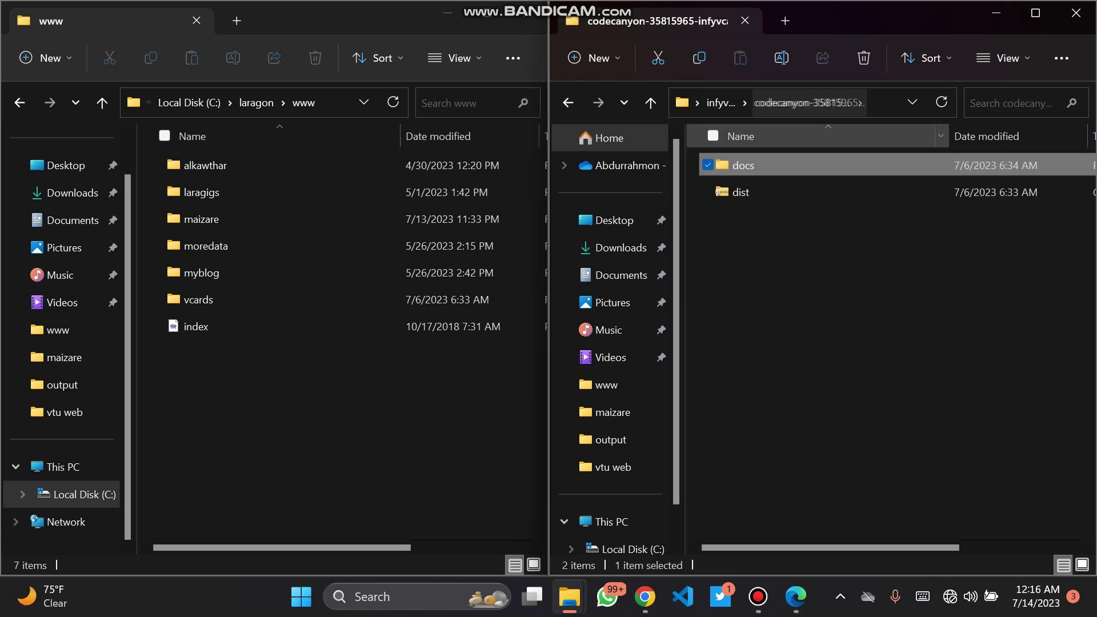
{"action": "left_click", "coordinate": [740, 191]}
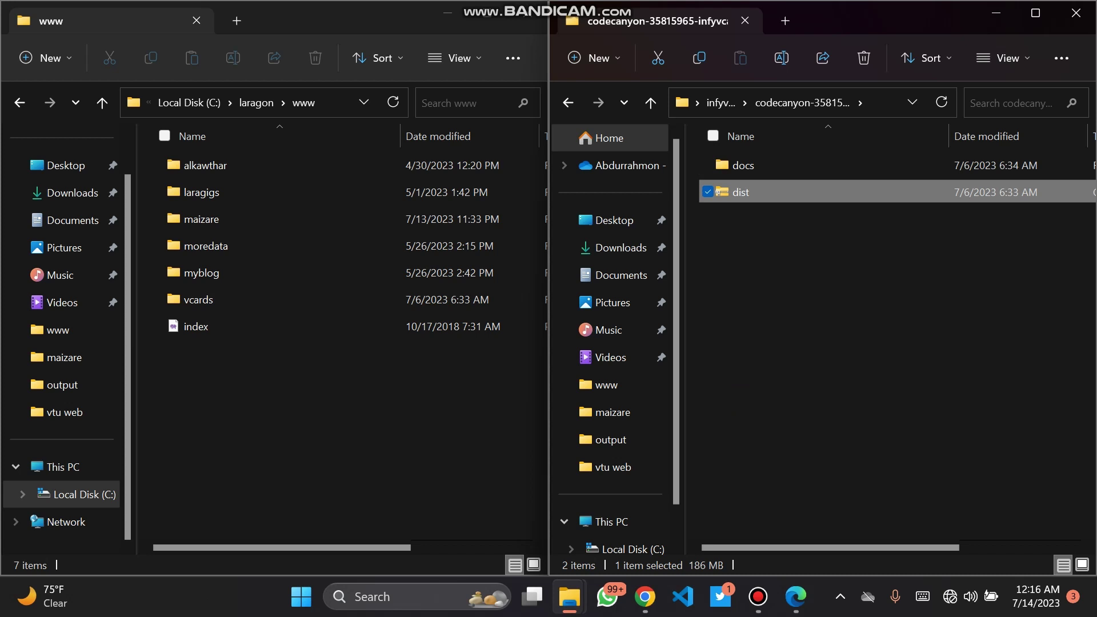
{"action": "key", "text": "Return"}
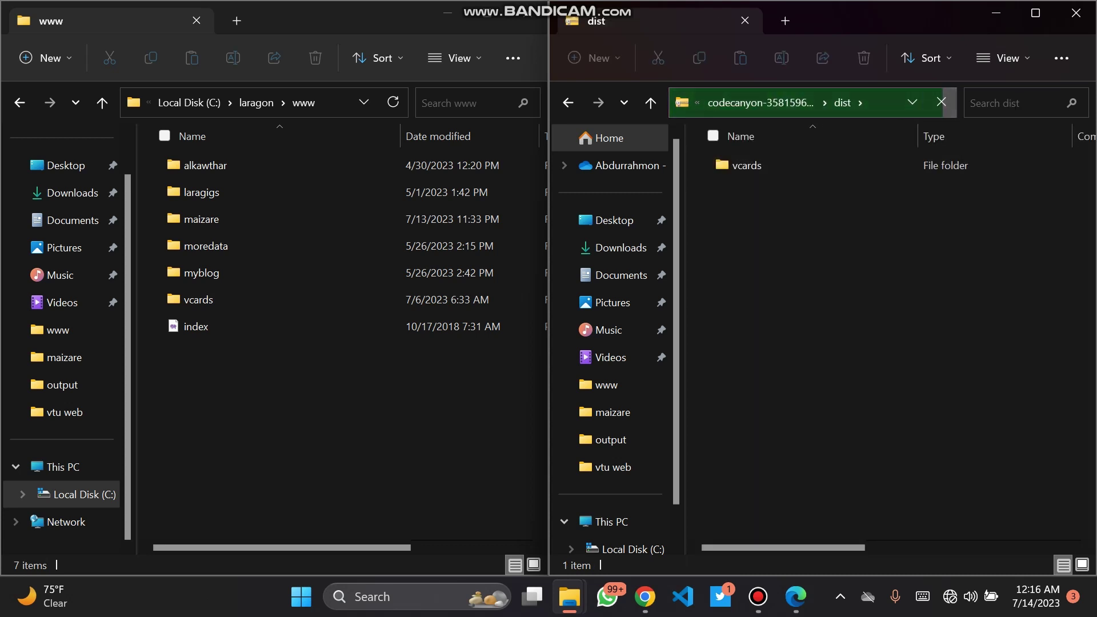
{"action": "left_click", "coordinate": [747, 165]}
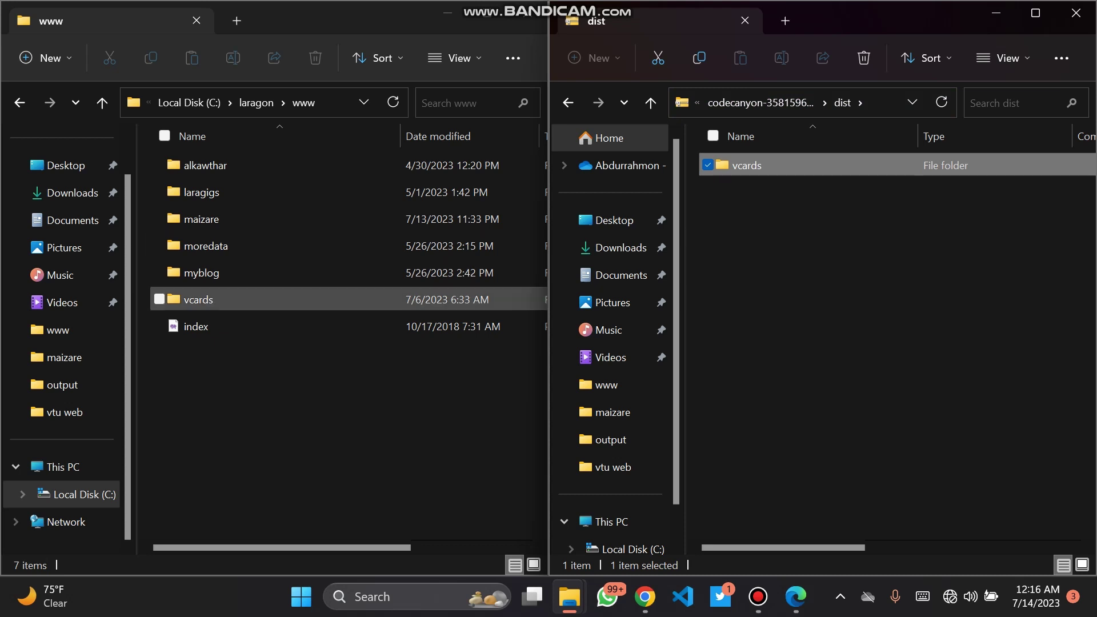
{"action": "left_click", "coordinate": [343, 429]}
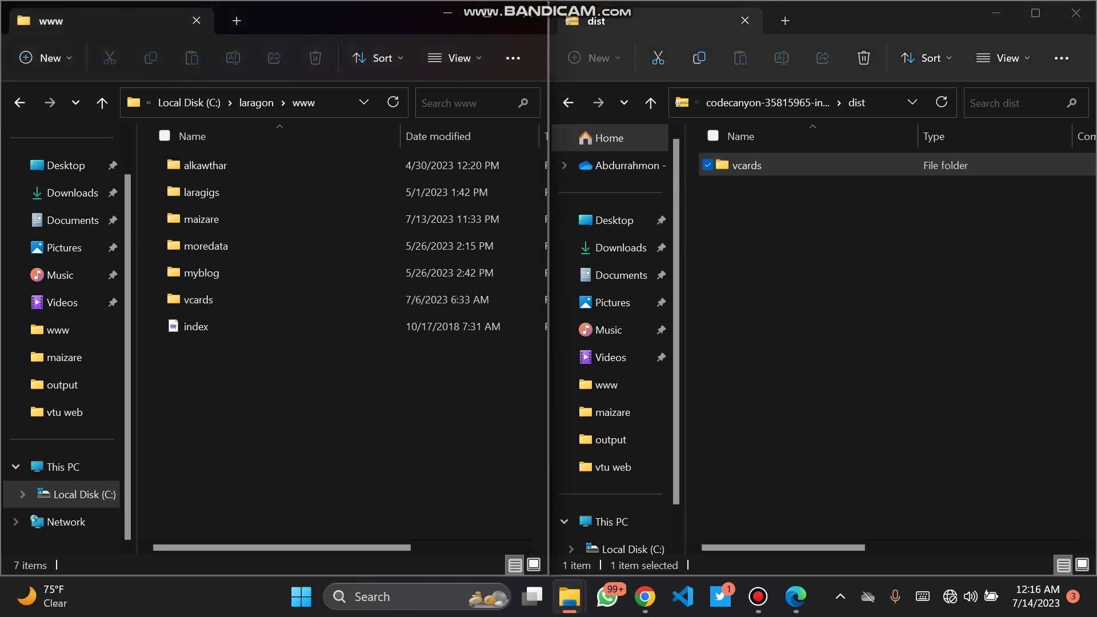
{"action": "key", "text": "shift+F10"}
{"action": "key", "text": "Down"}
{"action": "key", "text": "Down"}
{"action": "key", "text": "Right"}
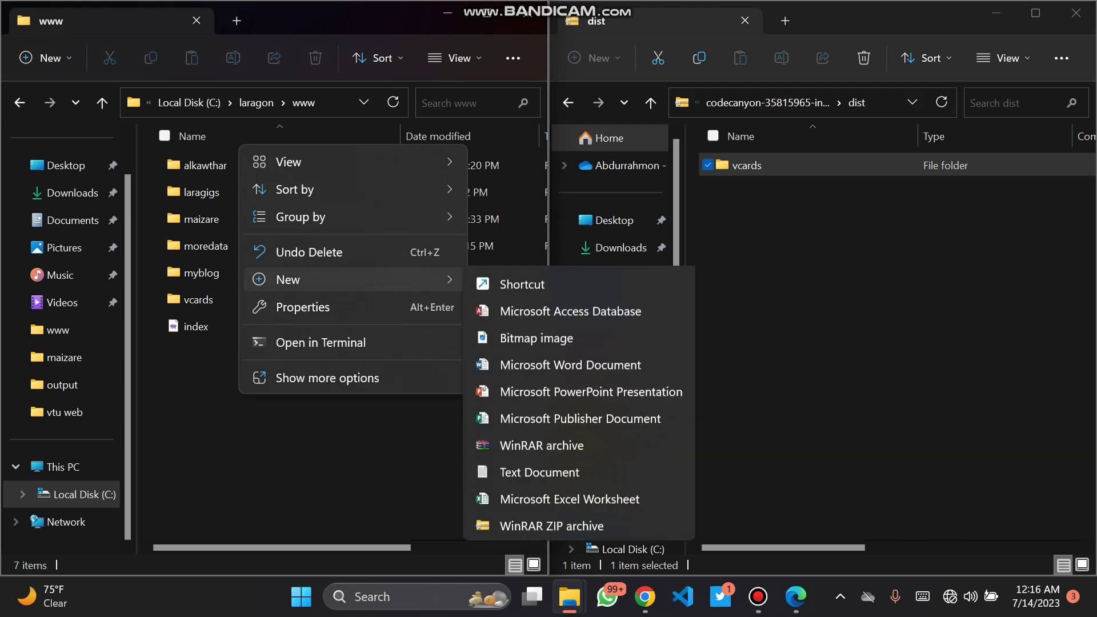
{"action": "key", "text": "Return"}
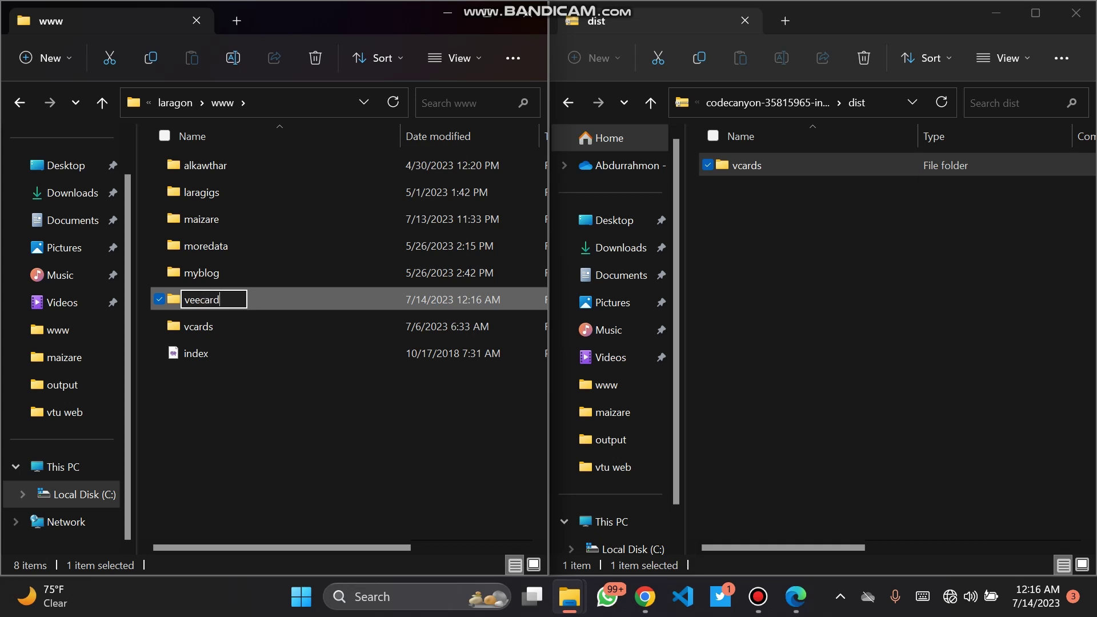
{"action": "key", "text": "Return"}
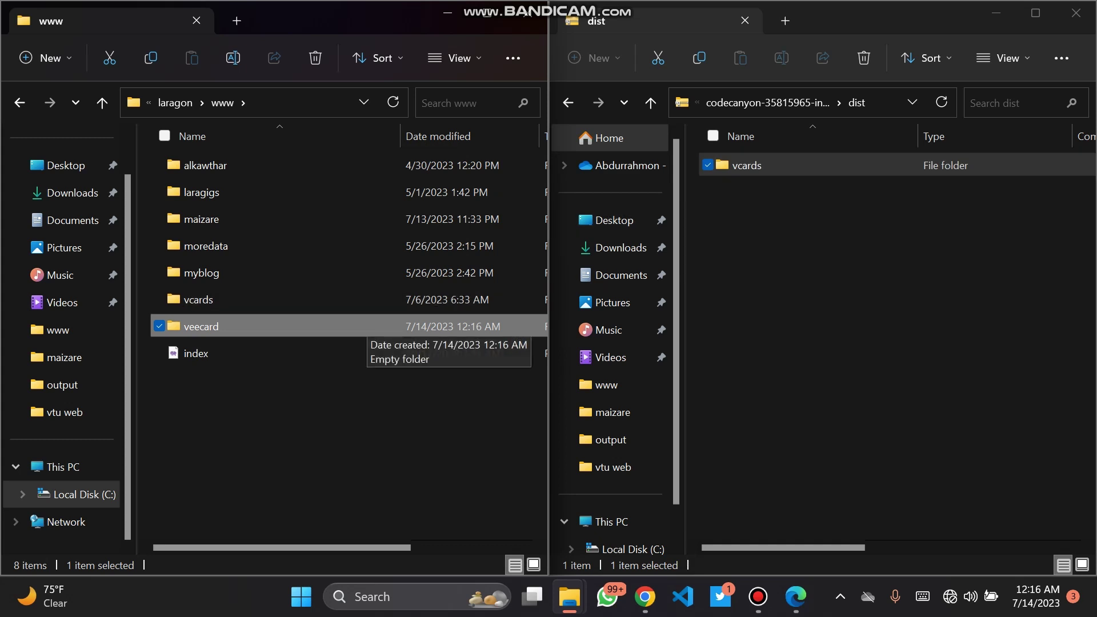
{"action": "left_click", "coordinate": [366, 328]}
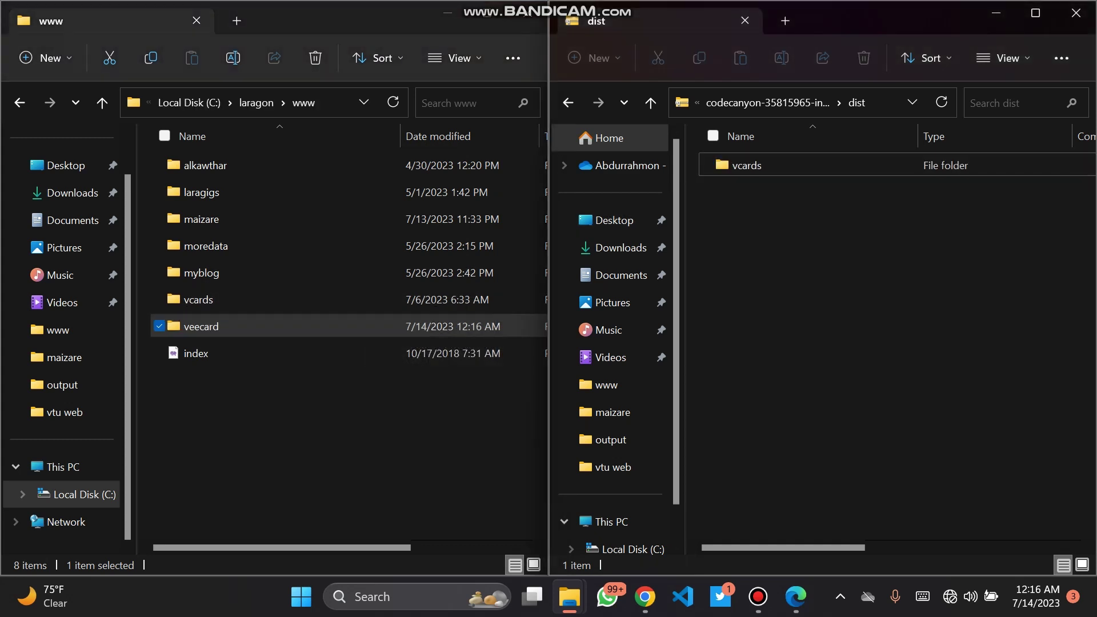
Copy all 26 items from dist\vcards into the veecard folder, then minimize the Explorer windows
{"action": "left_click", "coordinate": [746, 165]}
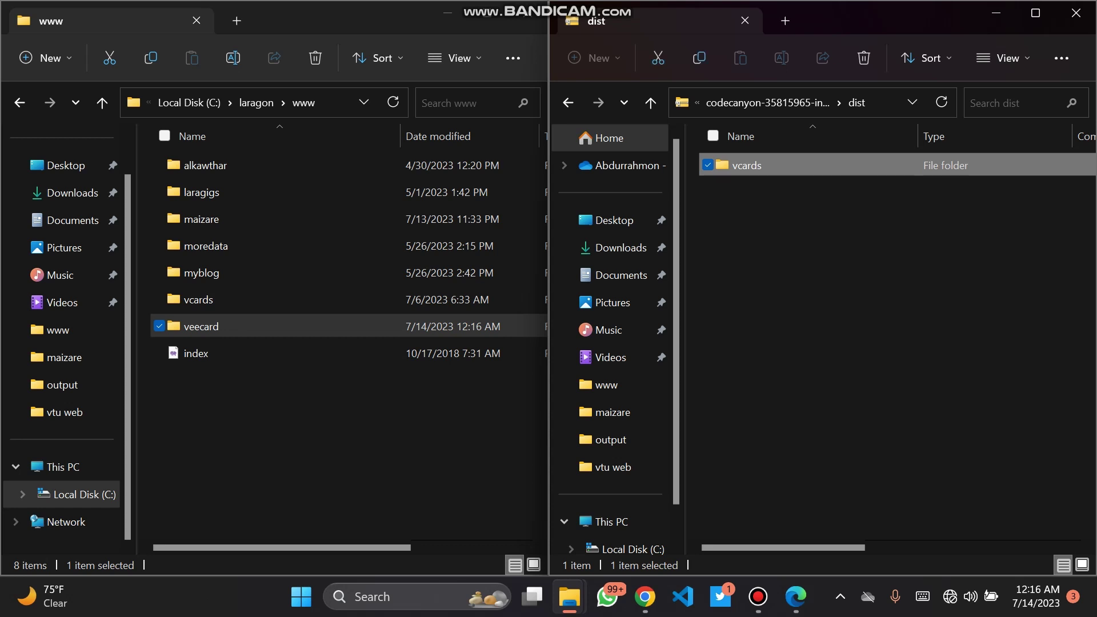
{"action": "right_click", "coordinate": [752, 167]}
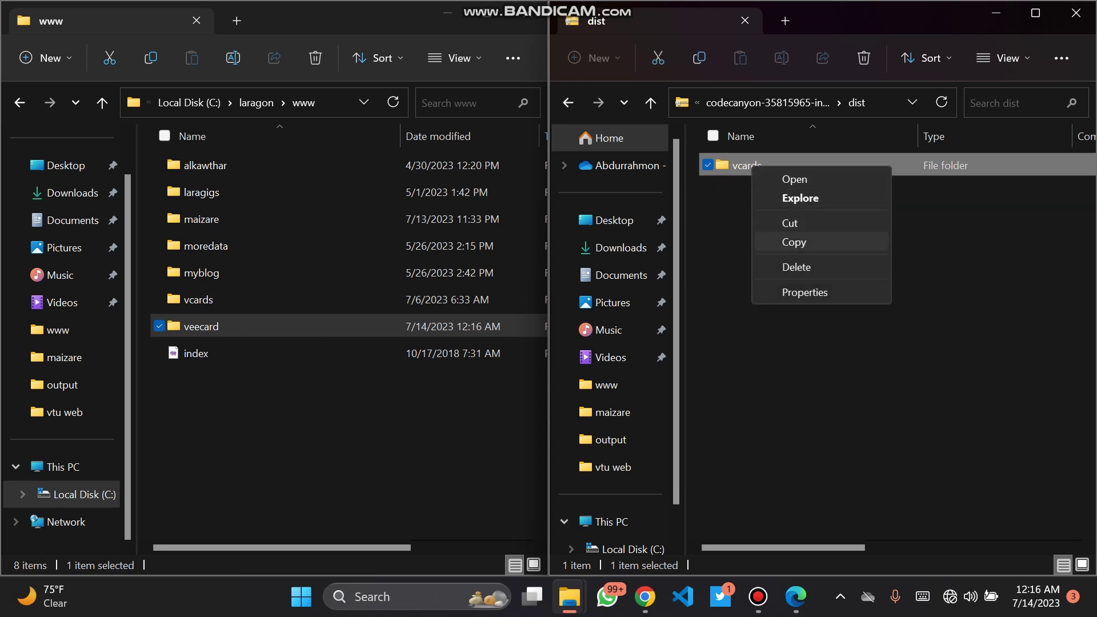
{"action": "left_click", "coordinate": [793, 242]}
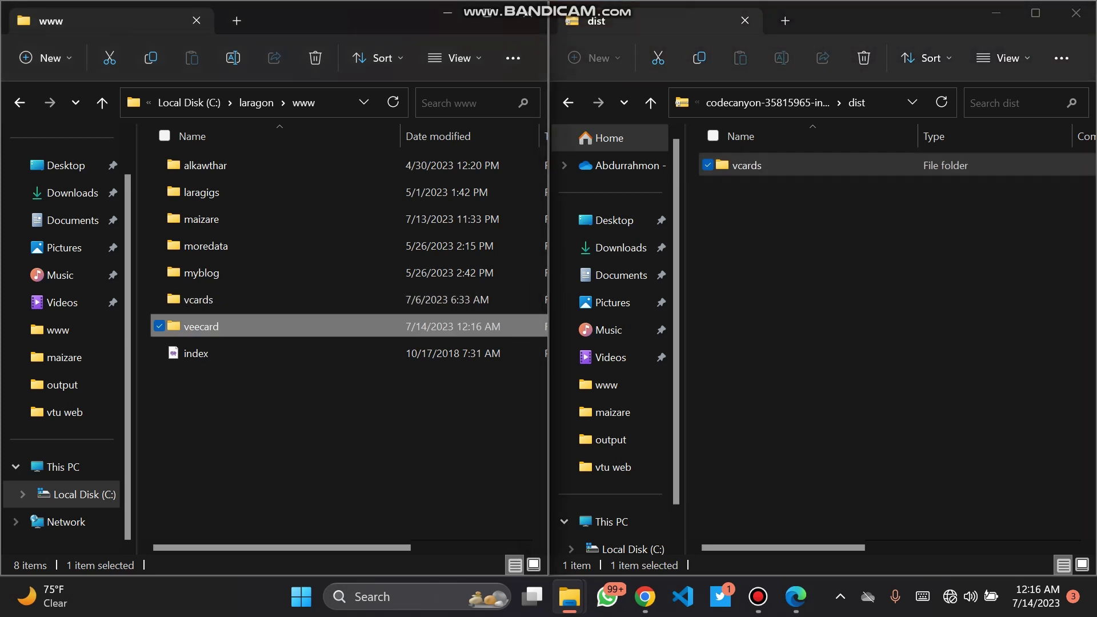
{"action": "double_click", "coordinate": [201, 327]}
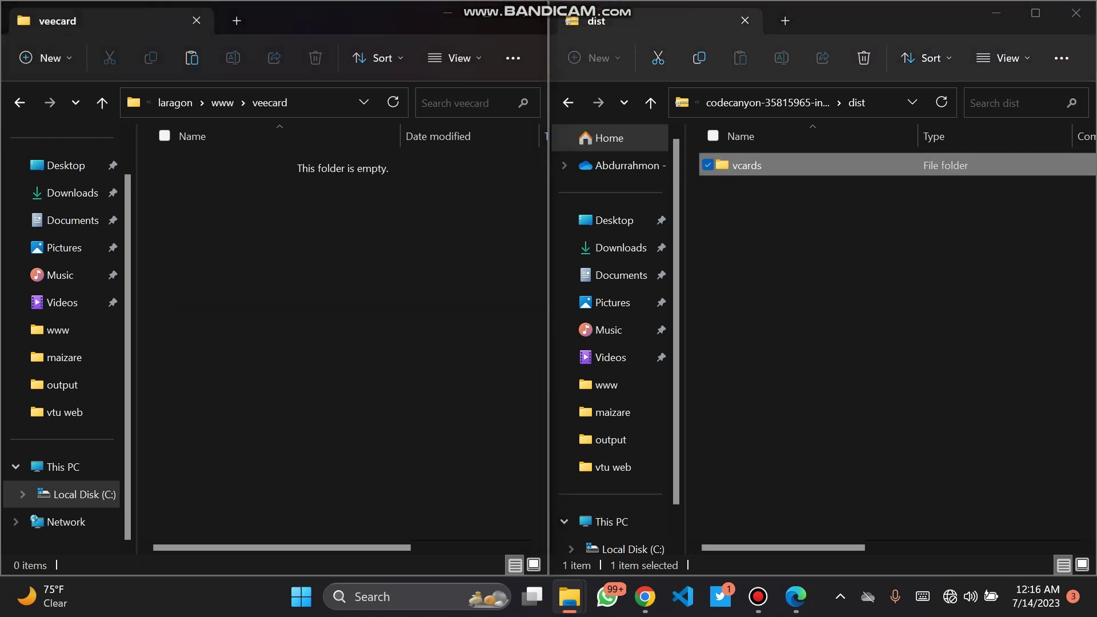
{"action": "key", "text": "Return"}
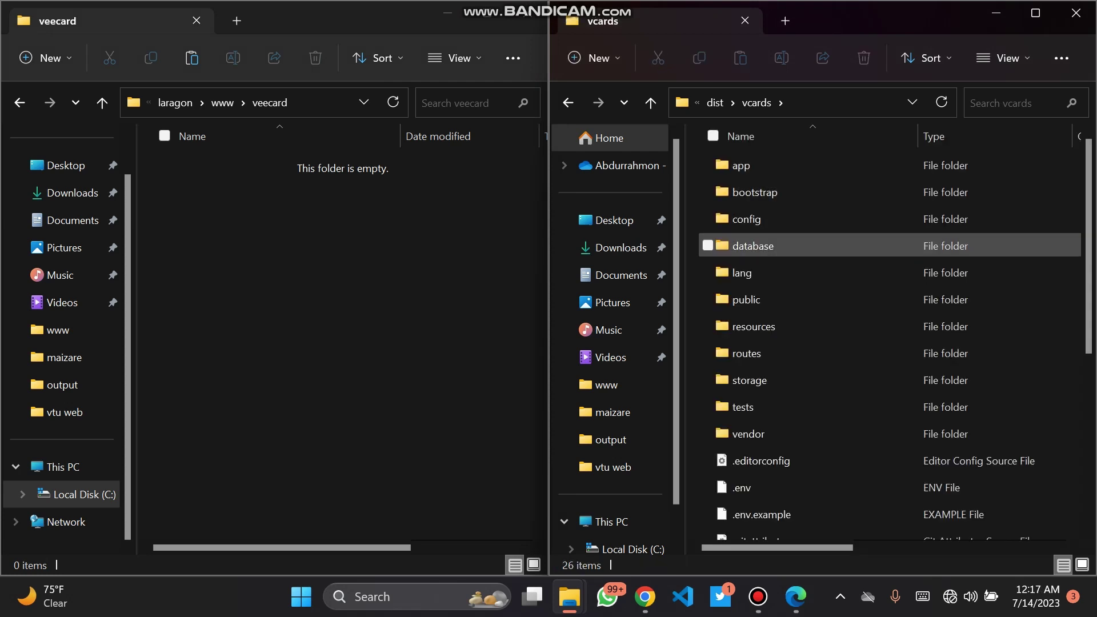
{"action": "key", "text": "ctrl+a"}
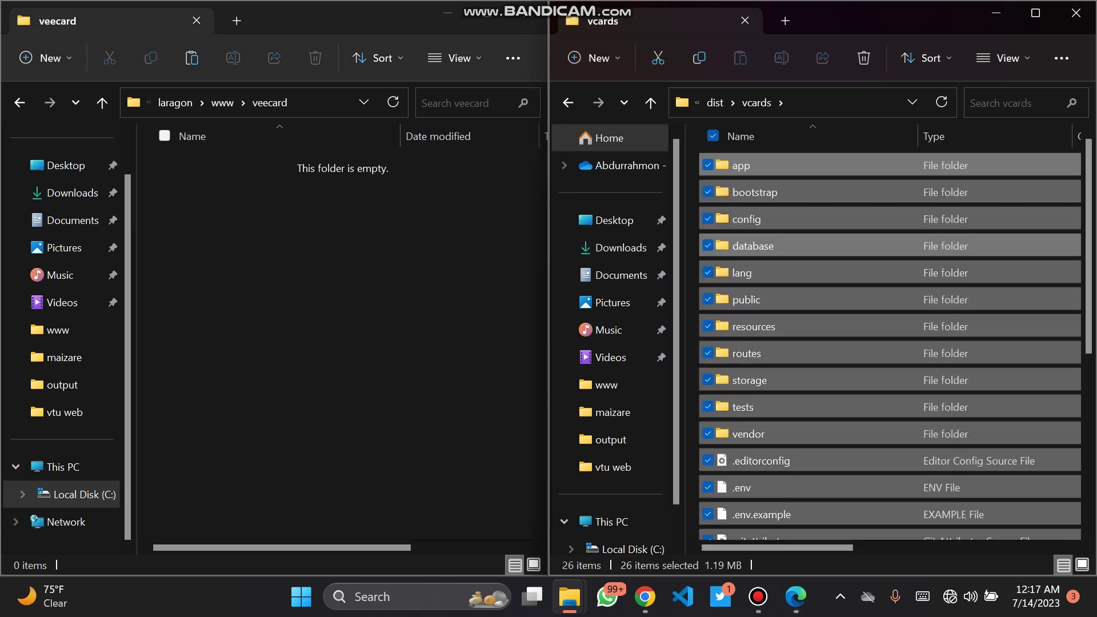
{"action": "left_click_drag", "start_coordinate": [741, 165], "coordinate": [419, 334]}
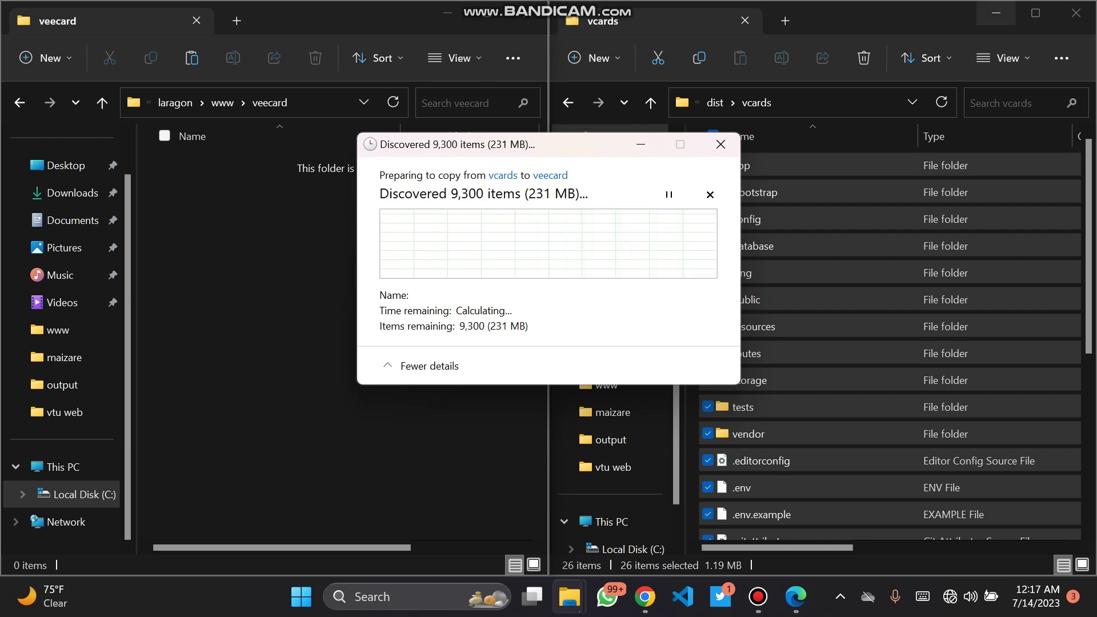
{"action": "left_click", "coordinate": [996, 13]}
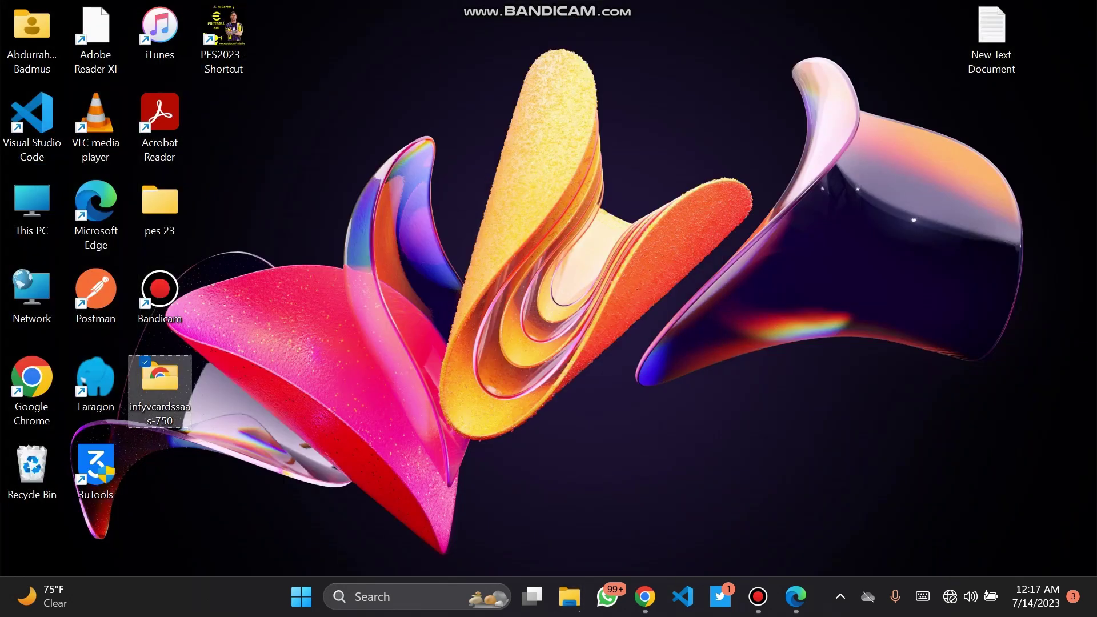
Open Laragon from the tray, review its General preferences, then launch the Cmder terminal
{"action": "left_click", "coordinate": [839, 596]}
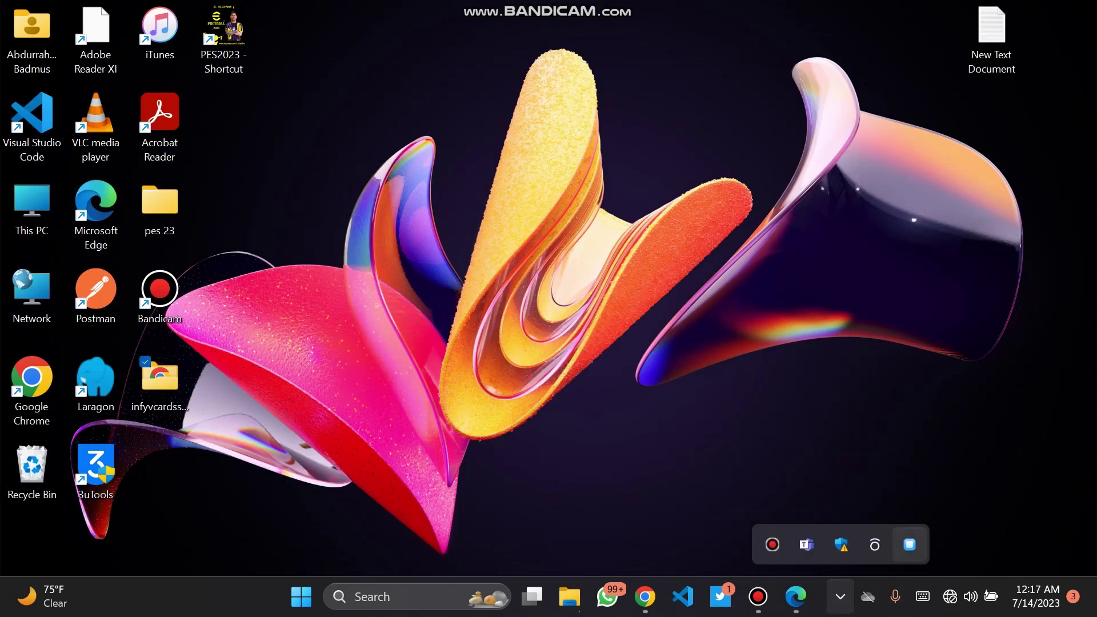
{"action": "left_click", "coordinate": [909, 544]}
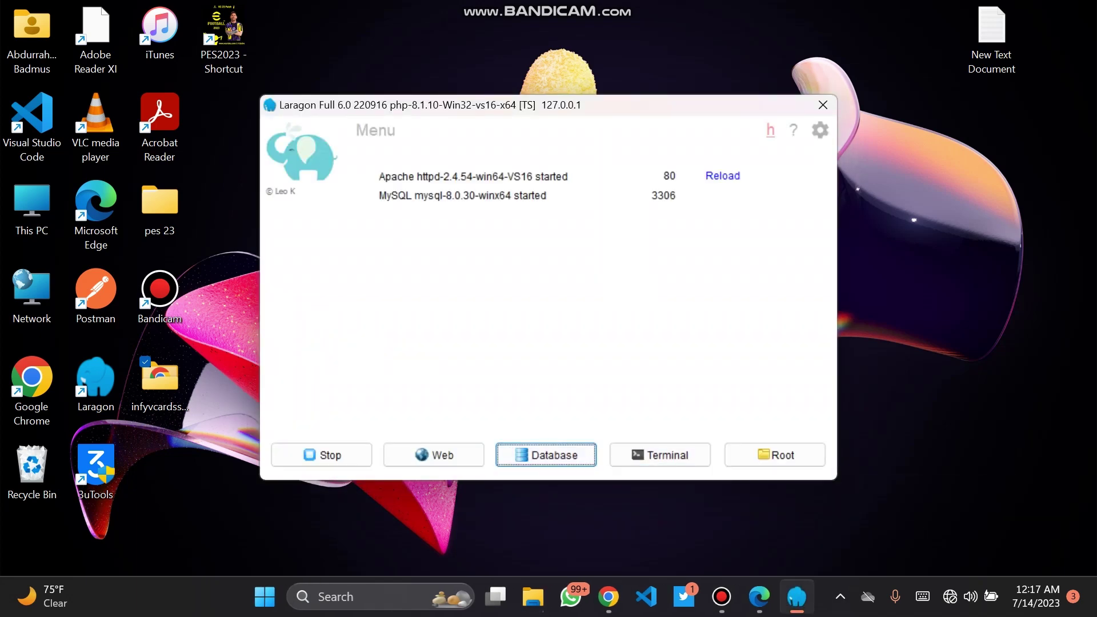
{"action": "left_click", "coordinate": [819, 130]}
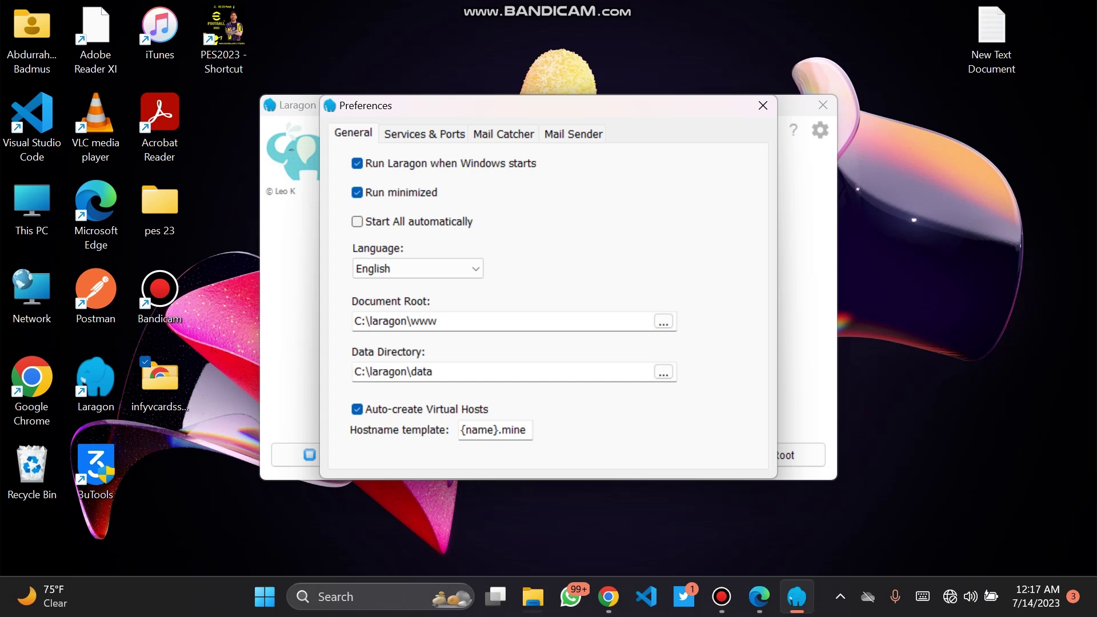
{"action": "mouse_move", "coordinate": [503, 429]}
{"action": "left_click", "coordinate": [763, 105]}
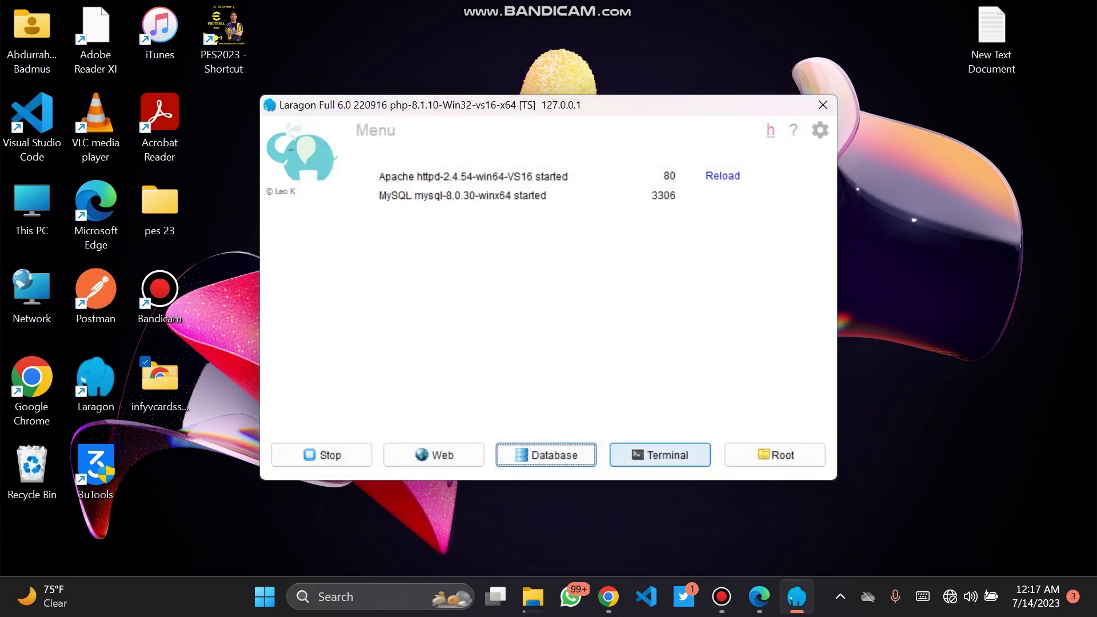
{"action": "left_click", "coordinate": [659, 454]}
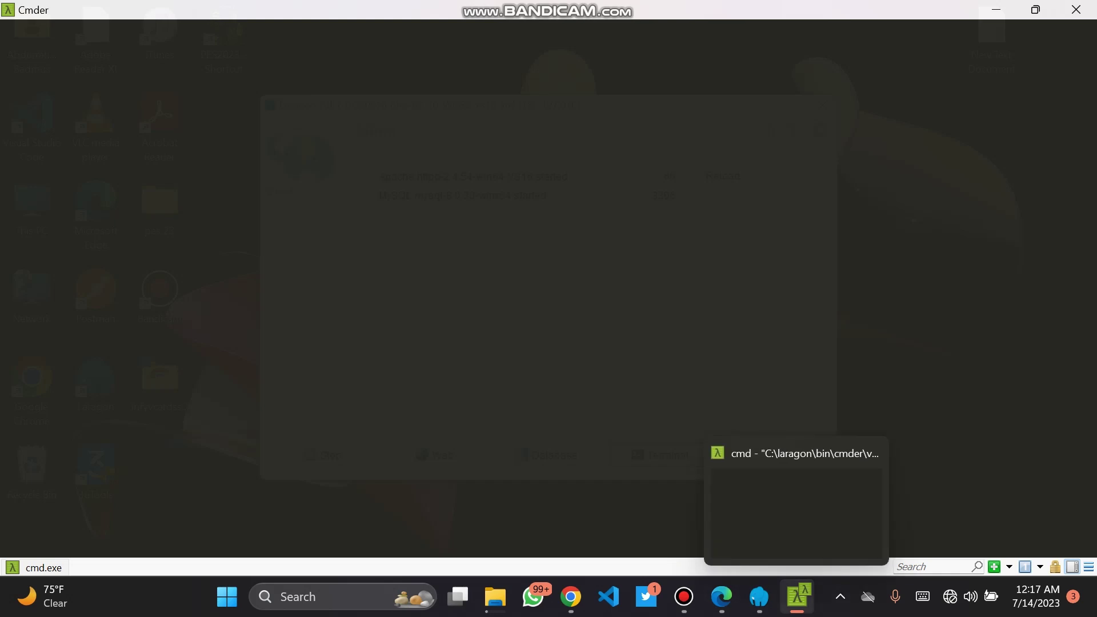
Log in to MySQL as root with mysql -u root -p
{"action": "left_click", "coordinate": [759, 597]}
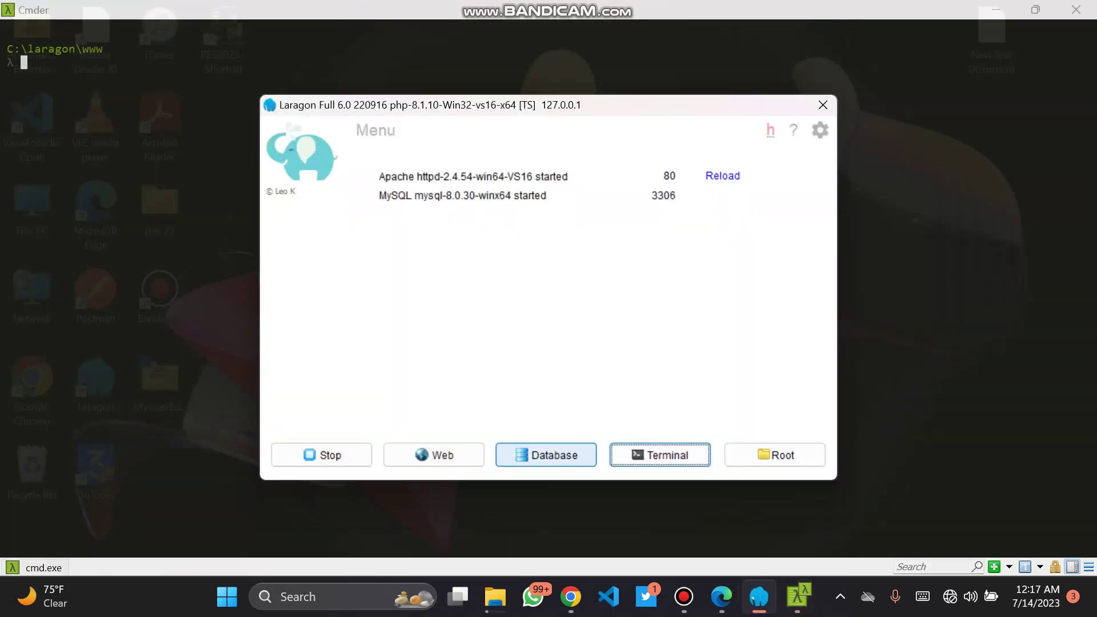
{"action": "left_click", "coordinate": [545, 455]}
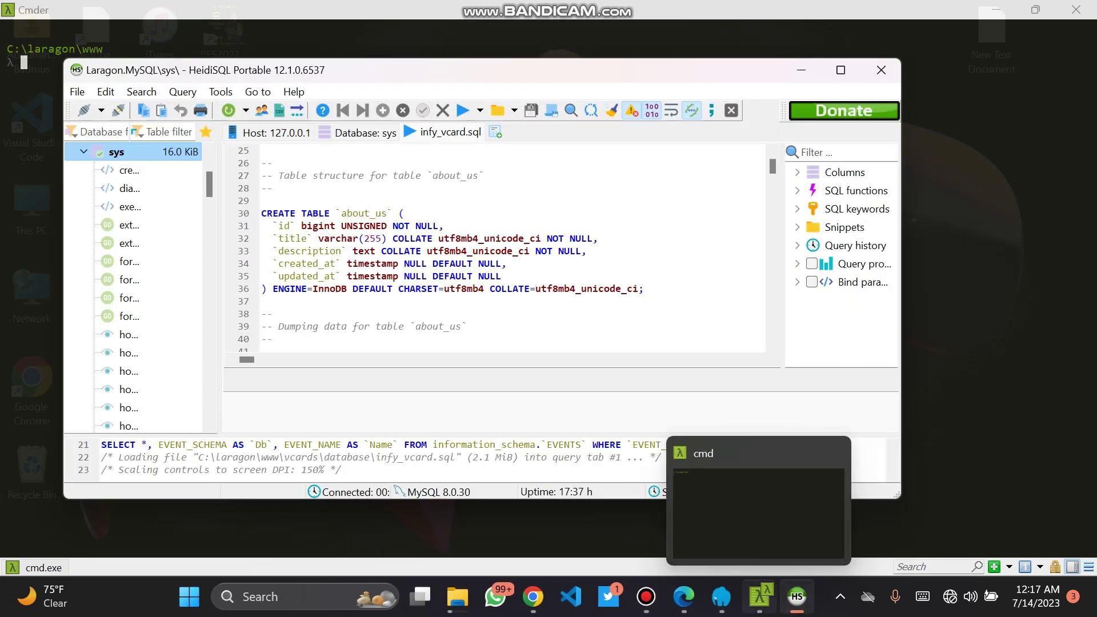
{"action": "left_click", "coordinate": [760, 596]}
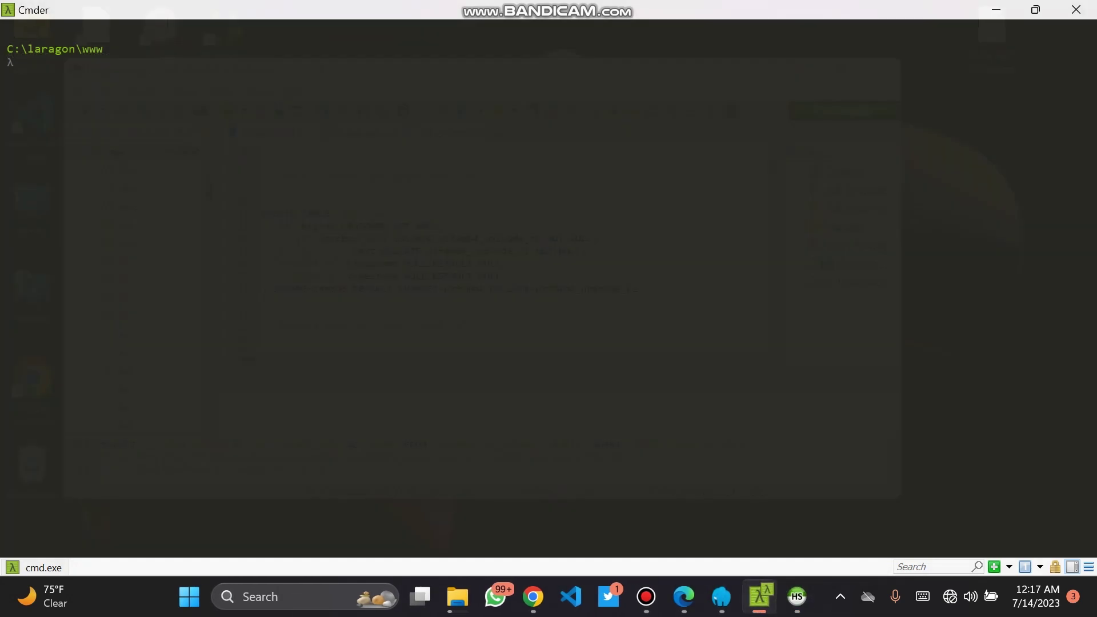
{"action": "type", "text": "mysql -u root -p"}
{"action": "key", "text": "Return"}
{"action": "key", "text": "Return"}
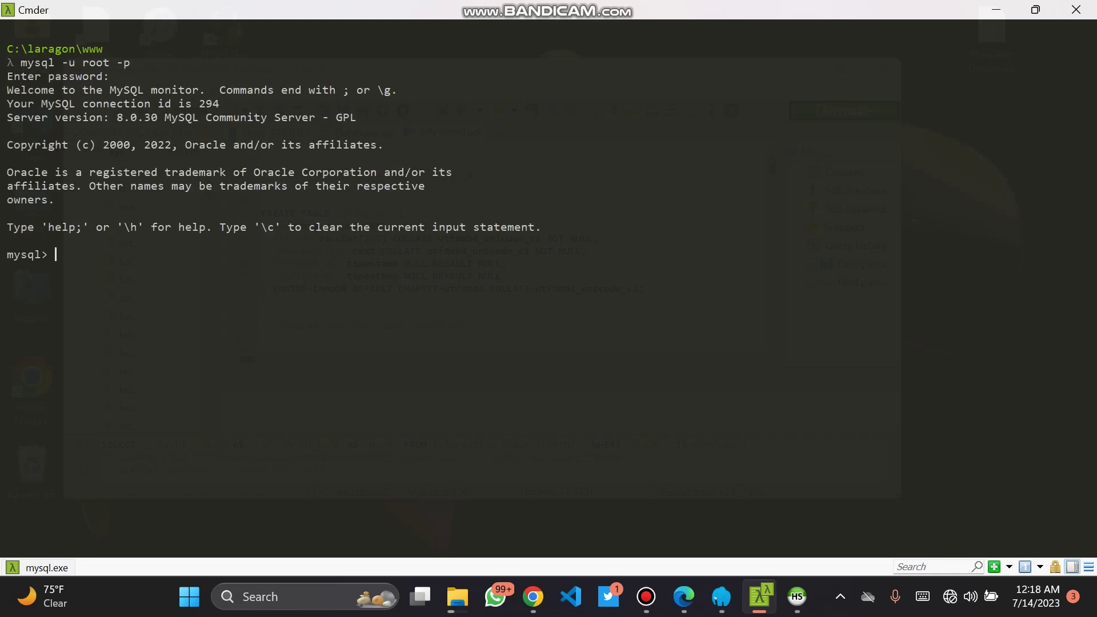
Create a MySQL database named vcard with create database vcard;
{"action": "type", "text": "ce"}
{"action": "key", "text": "BackSpace"}
{"action": "type", "text": "reate datav"}
{"action": "key", "text": "BackSpace"}
{"action": "type", "text": "base vcra"}
{"action": "key", "text": "BackSpace"}
{"action": "key", "text": "BackSpace"}
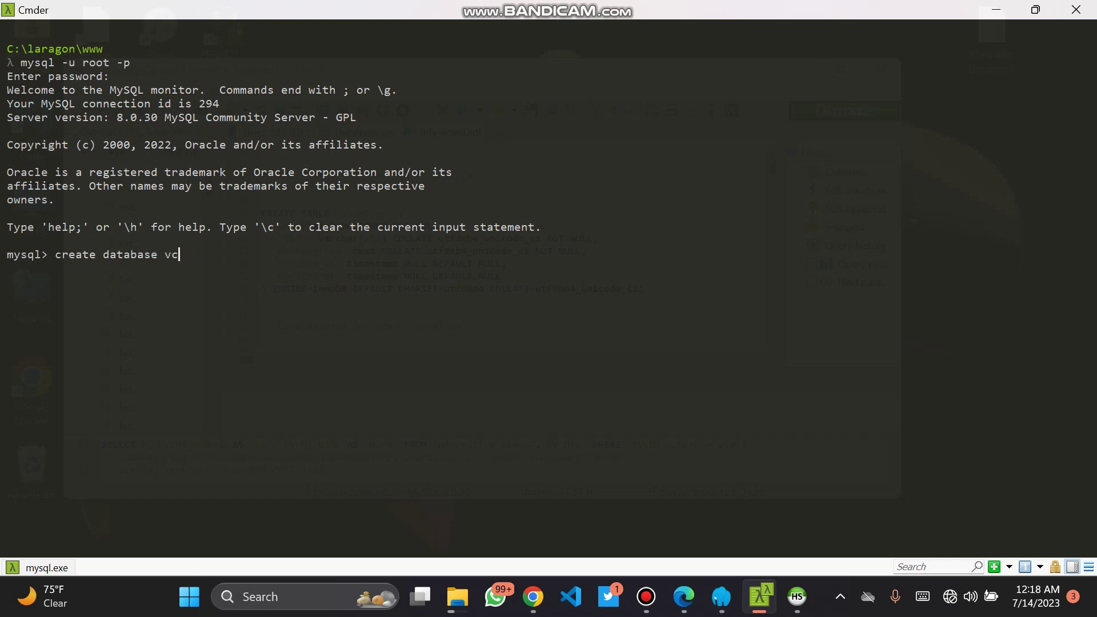
{"action": "type", "text": "8"}
{"action": "key", "text": "BackSpace"}
{"action": "type", "text": "ard;"}
{"action": "key", "text": "Return"}
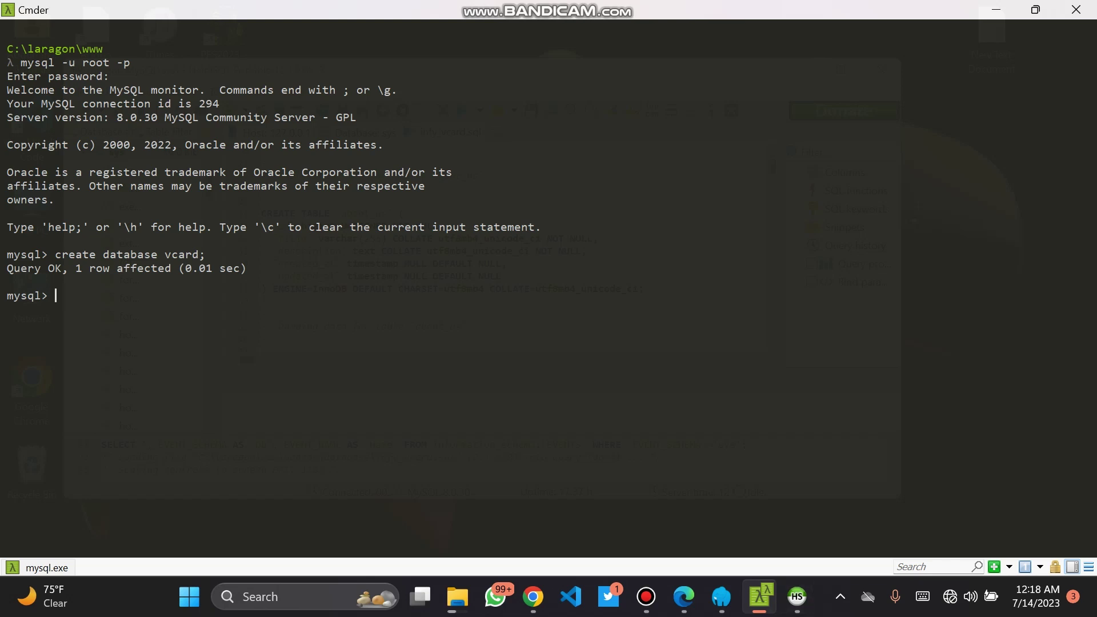
Quit MySQL and change into the veecard folder with cd veecard
{"action": "type", "text": "quit;"}
{"action": "key", "text": "Return"}
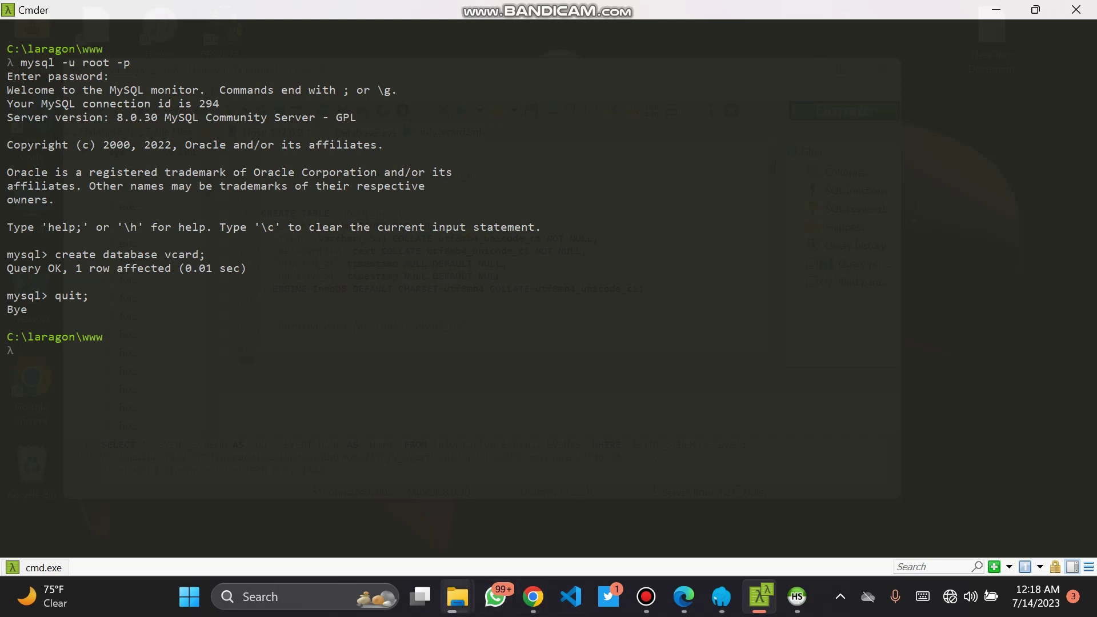
{"action": "mouse_move", "coordinate": [458, 596]}
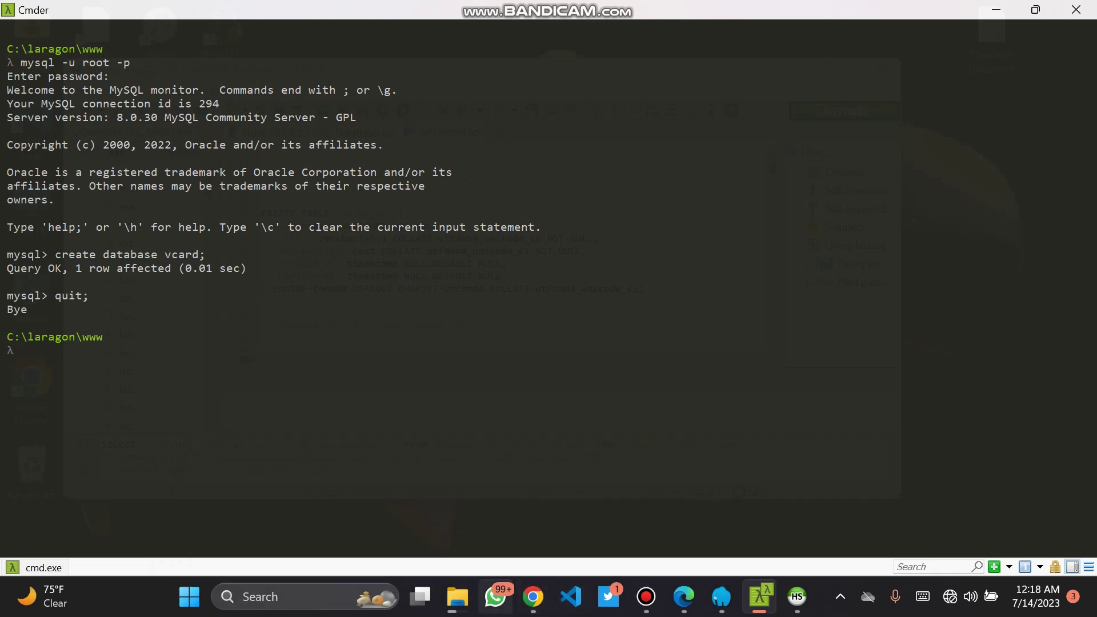
{"action": "type", "text": "cd"}
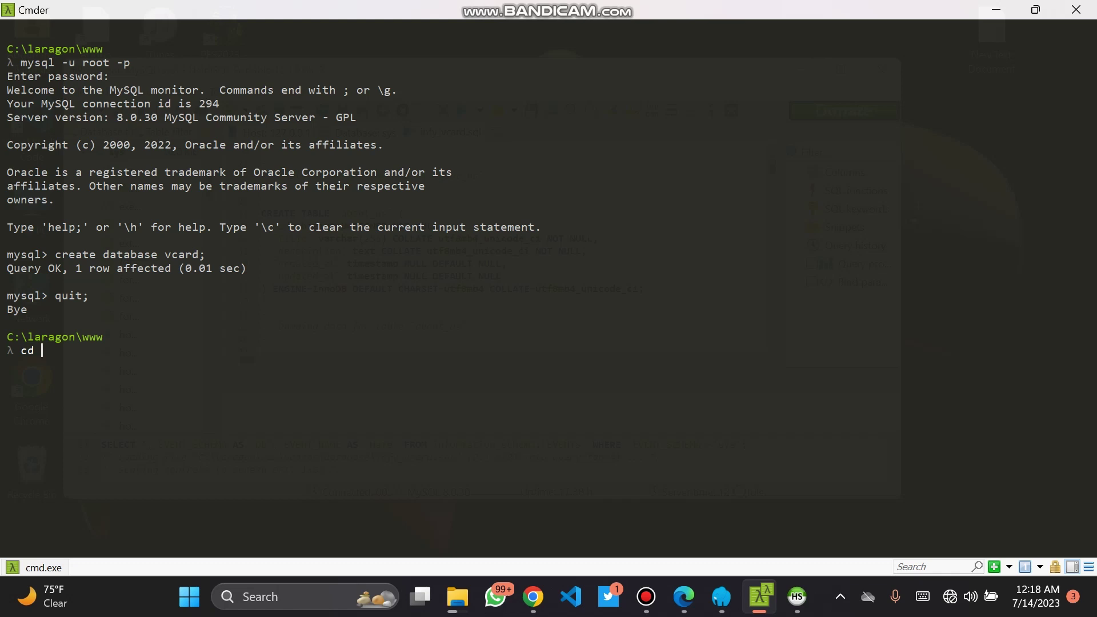
{"action": "type", "text": " veecard"}
{"action": "key", "text": "Return"}
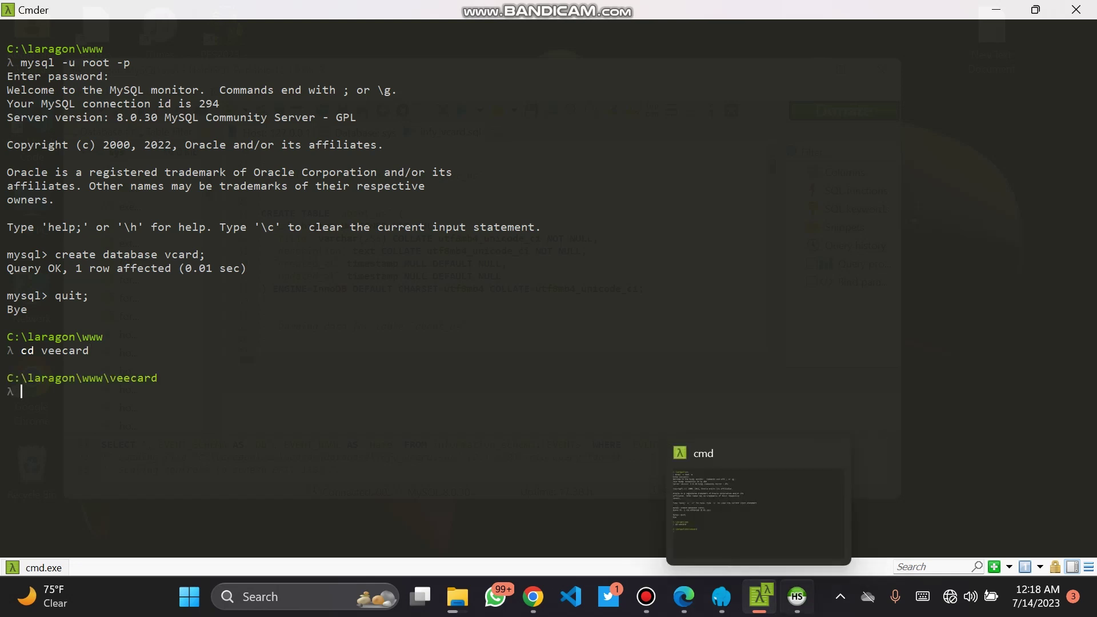
Refresh HeidiSQL's database list, select the empty vcard database and open a blank Query #2 tab
{"action": "mouse_move", "coordinate": [797, 596]}
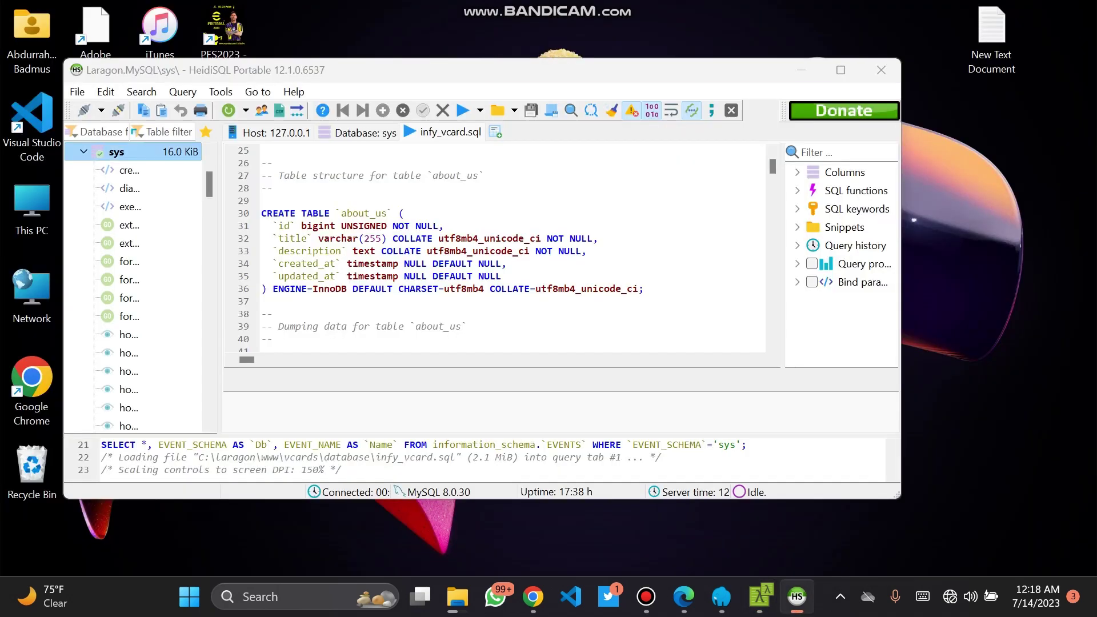
{"action": "left_click", "coordinate": [796, 511]}
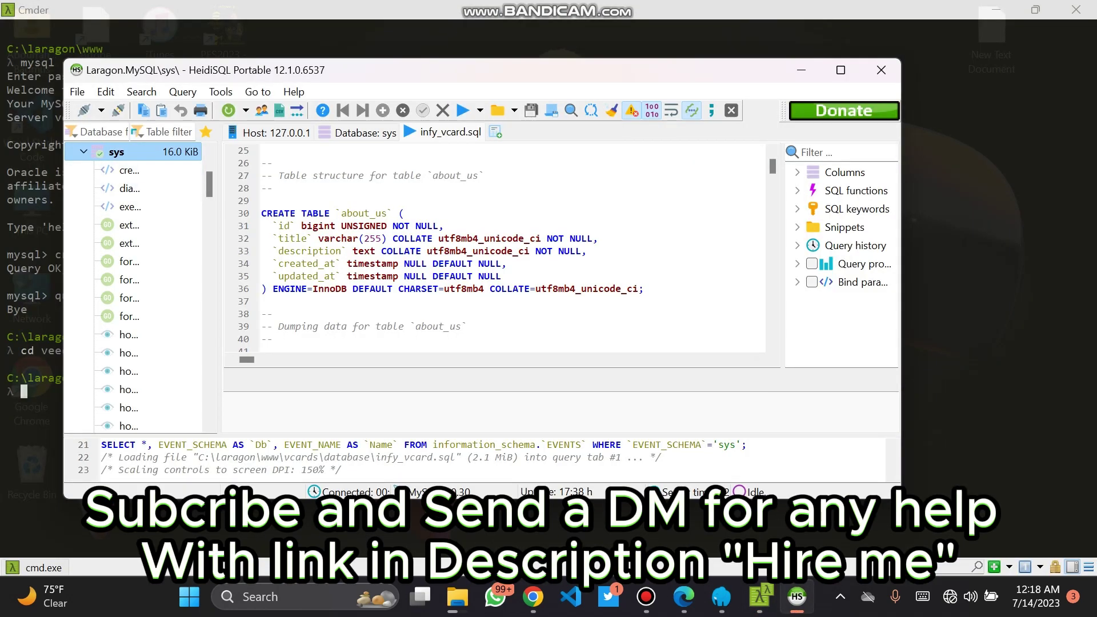
{"action": "key", "text": "F5"}
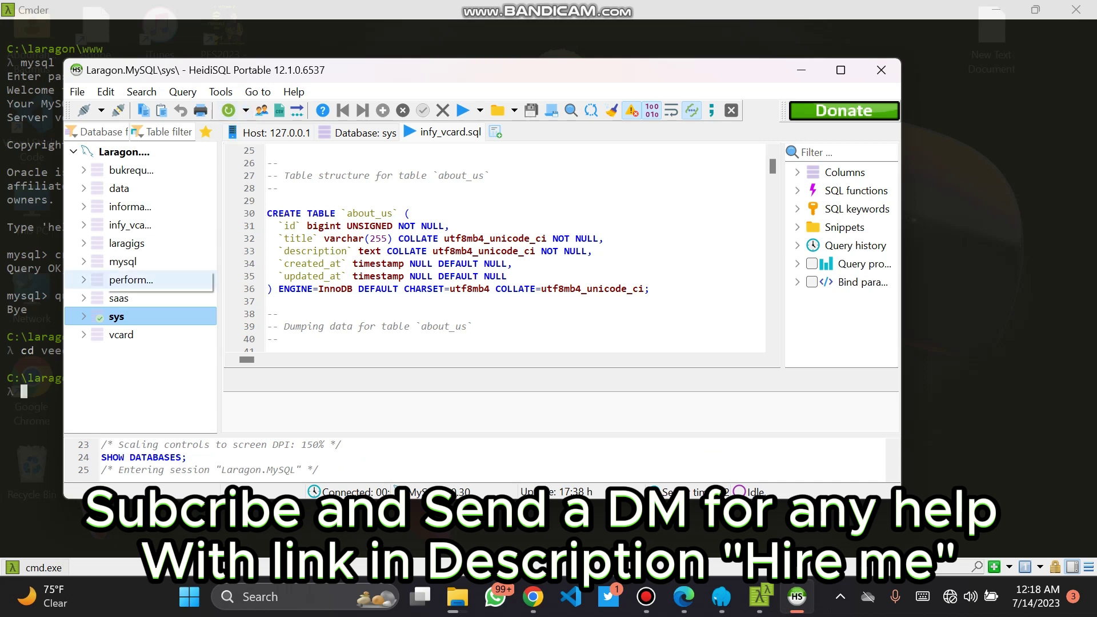
{"action": "left_click", "coordinate": [121, 334]}
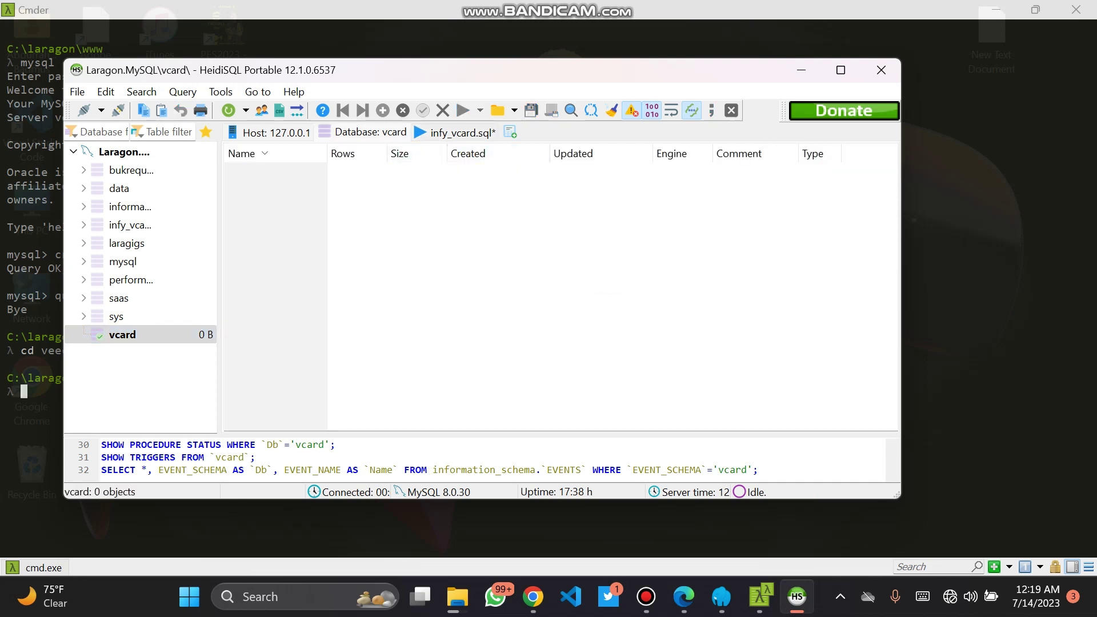
{"action": "left_click", "coordinate": [245, 153]}
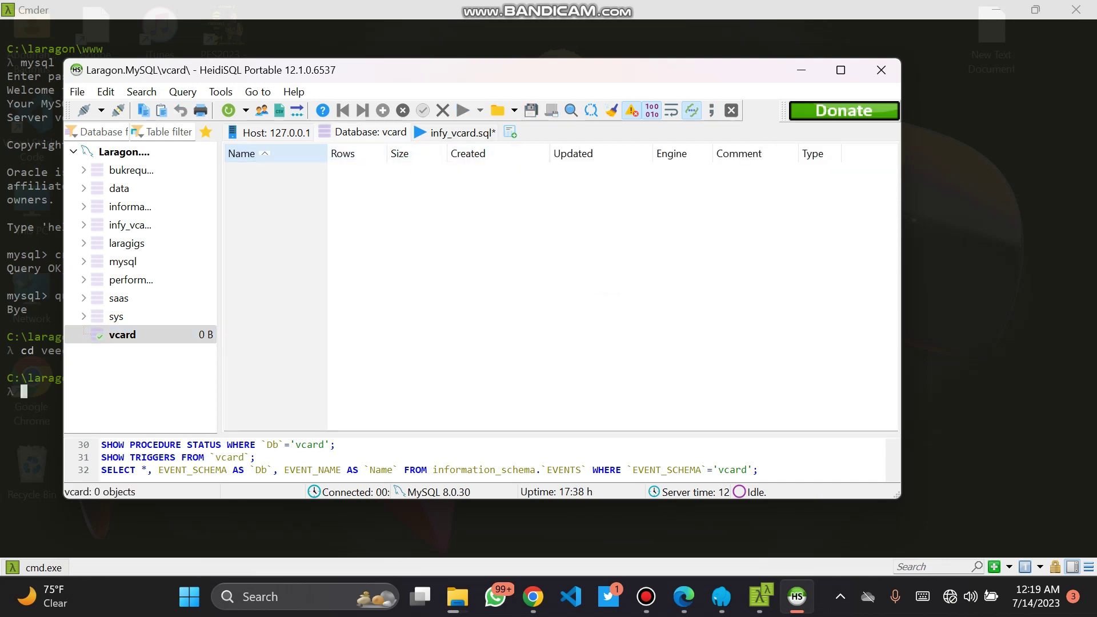
{"action": "left_click", "coordinate": [510, 133]}
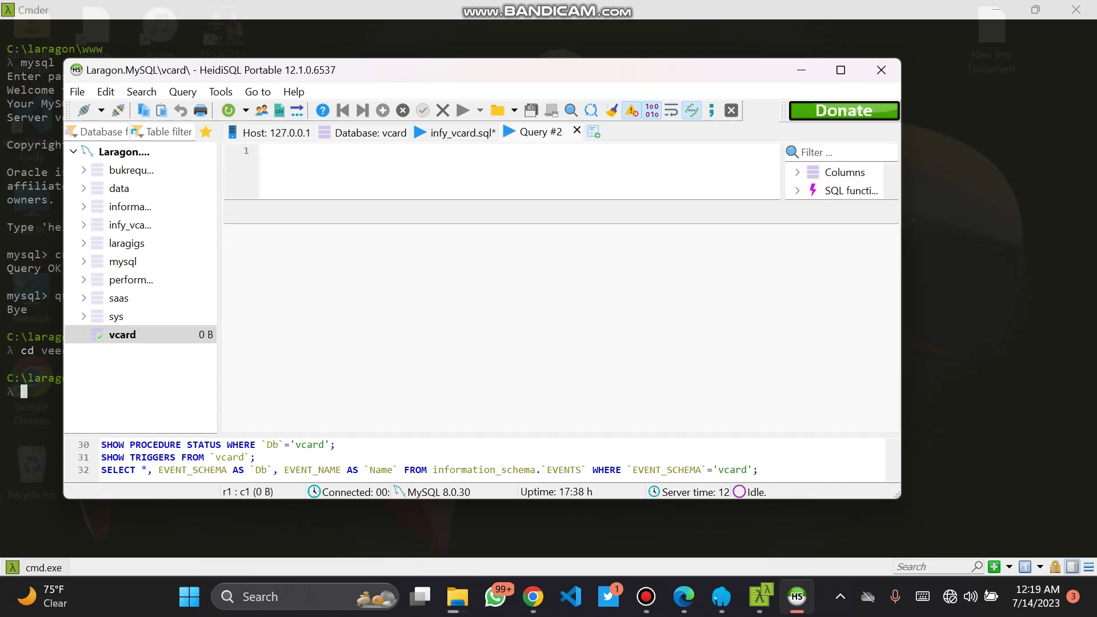
{"action": "right_click", "coordinate": [470, 169]}
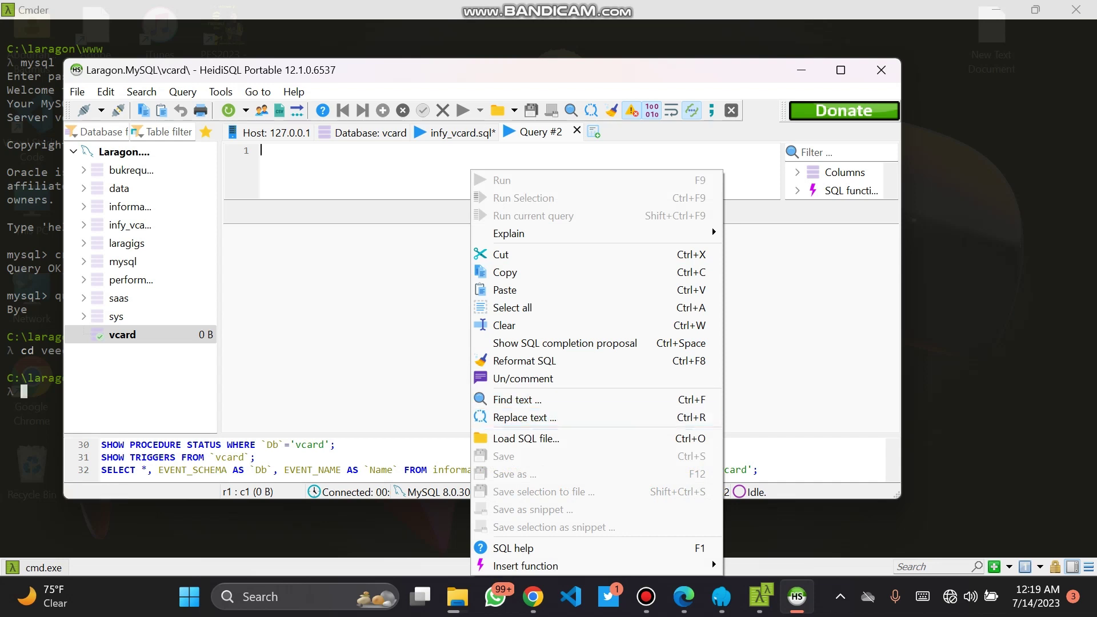
Load the 2.1 MiB infy_vcard.sql dump into the query tab with auto-detected encoding
{"action": "left_click", "coordinate": [526, 438]}
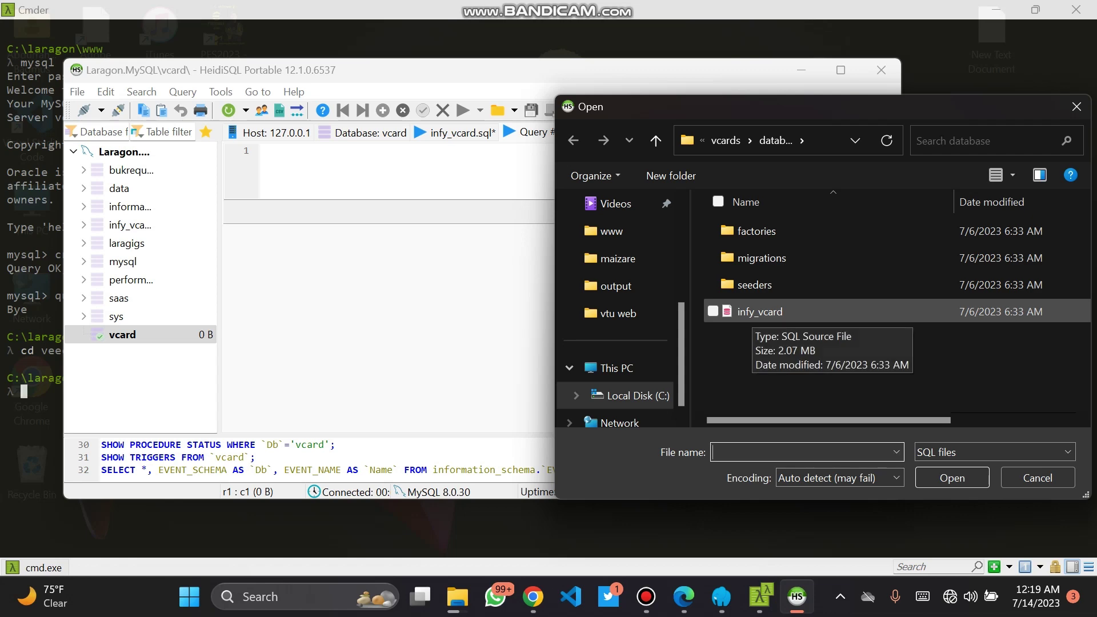
{"action": "left_click", "coordinate": [760, 311]}
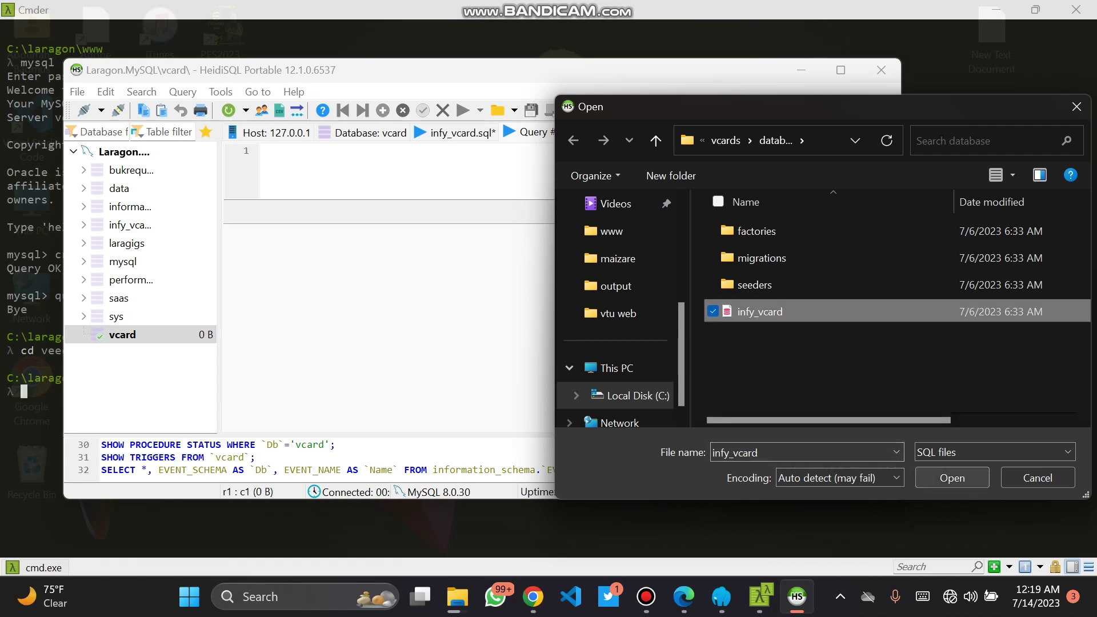
{"action": "left_click", "coordinate": [952, 477]}
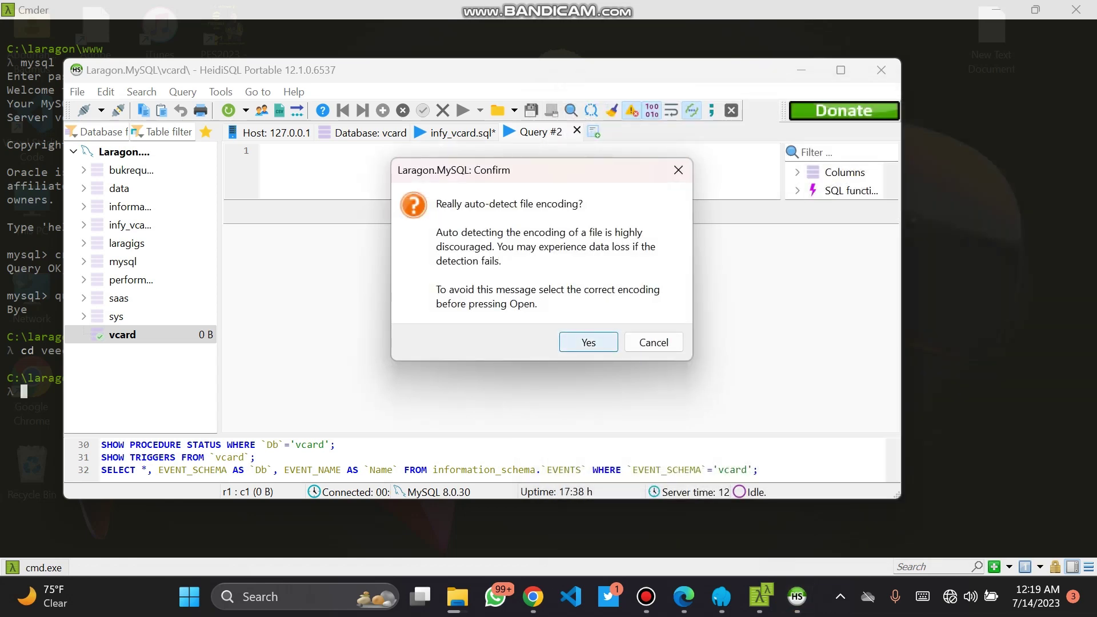
{"action": "left_click", "coordinate": [588, 342]}
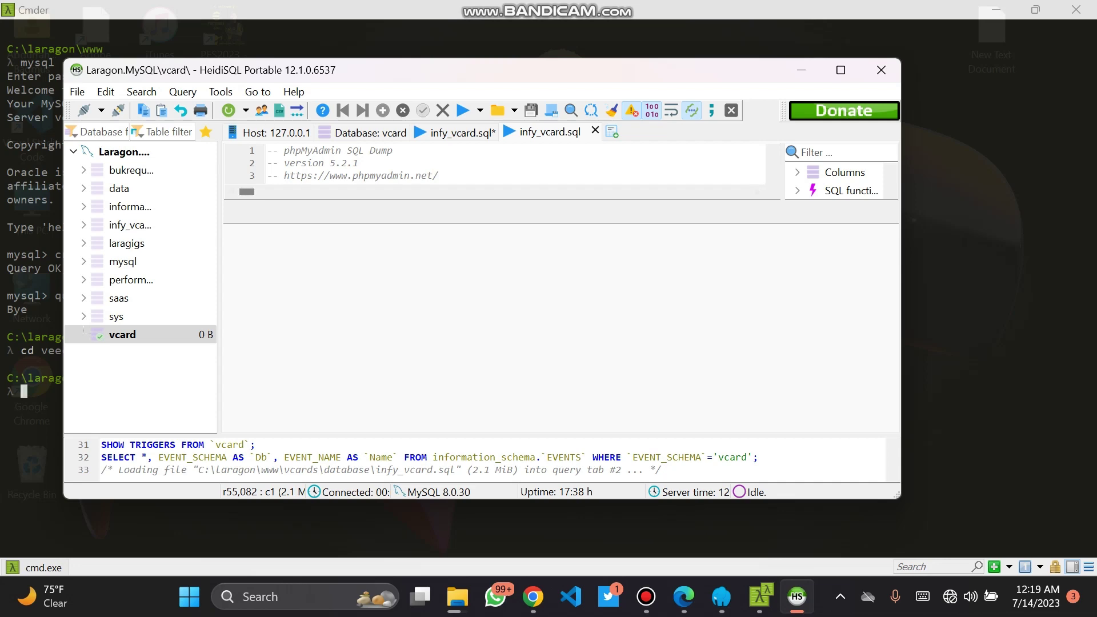
{"action": "scroll", "coordinate": [514, 229], "scroll_direction": "down", "scroll_amount": 20}
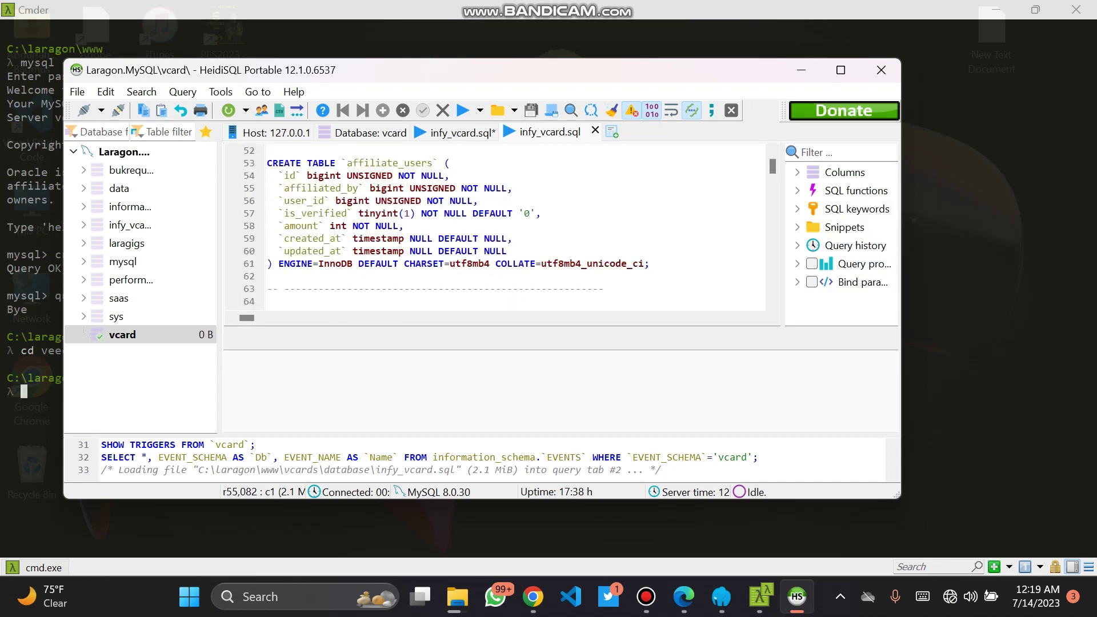
{"action": "scroll", "coordinate": [514, 228], "scroll_direction": "up", "scroll_amount": 20}
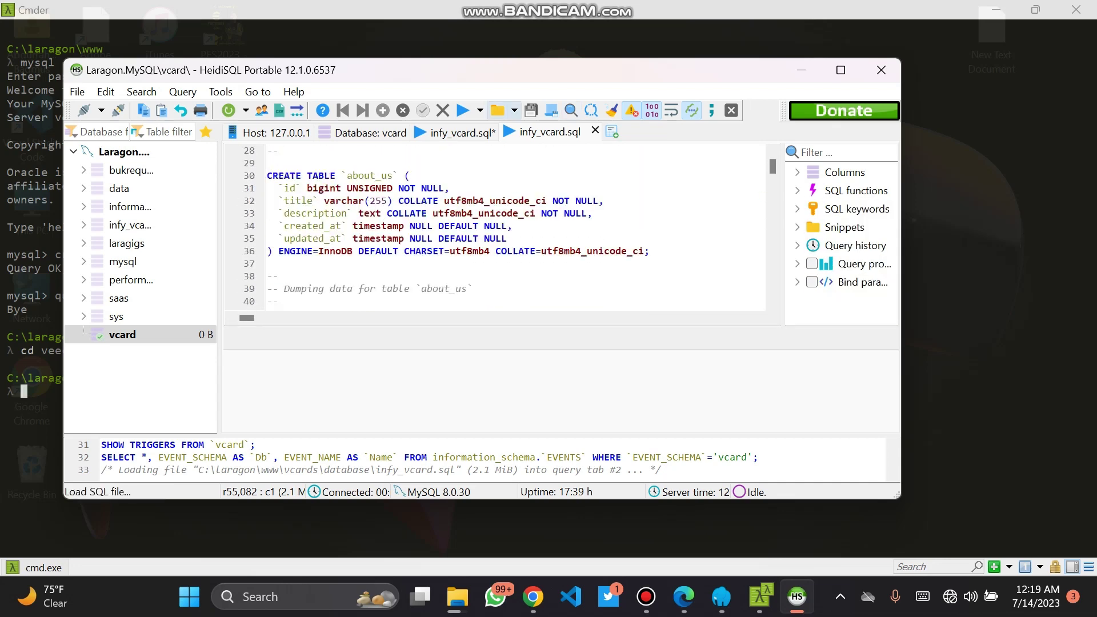
Execute the loaded infy_vcard.sql script on vcard and dismiss the 34-warnings notice
{"action": "left_click", "coordinate": [463, 110]}
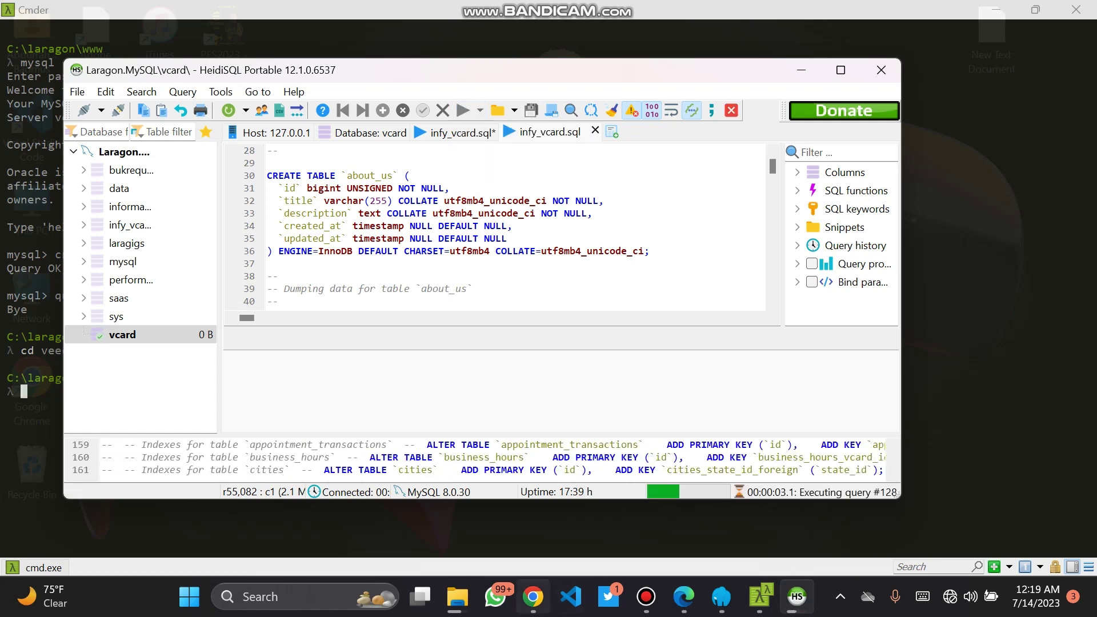
{"action": "mouse_move", "coordinate": [456, 597]}
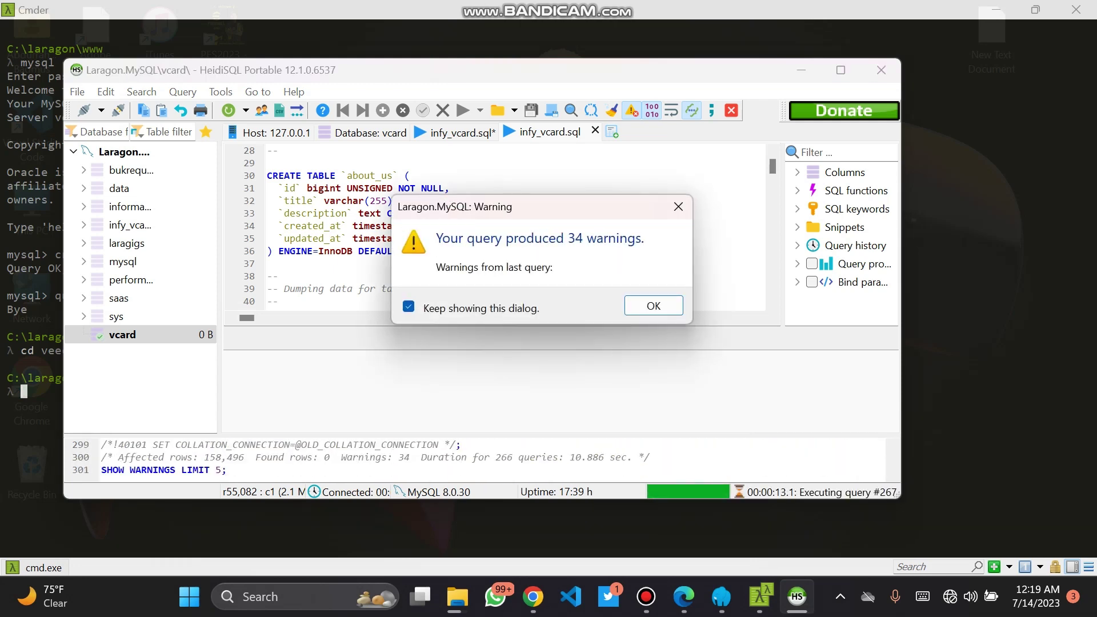
{"action": "key", "text": "Return"}
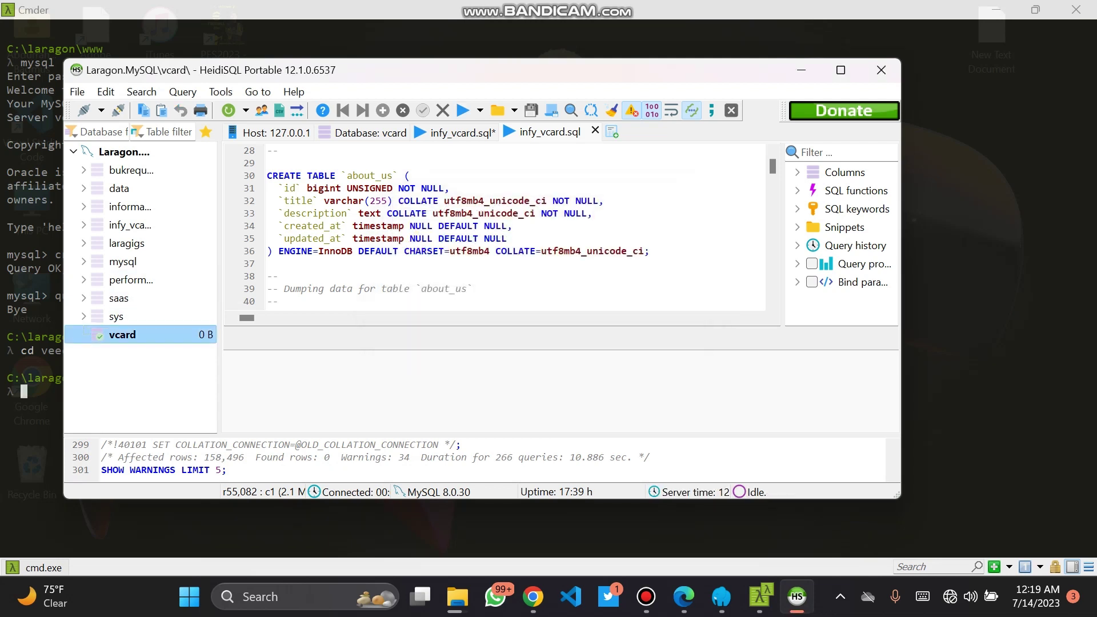
{"action": "left_click", "coordinate": [122, 335]}
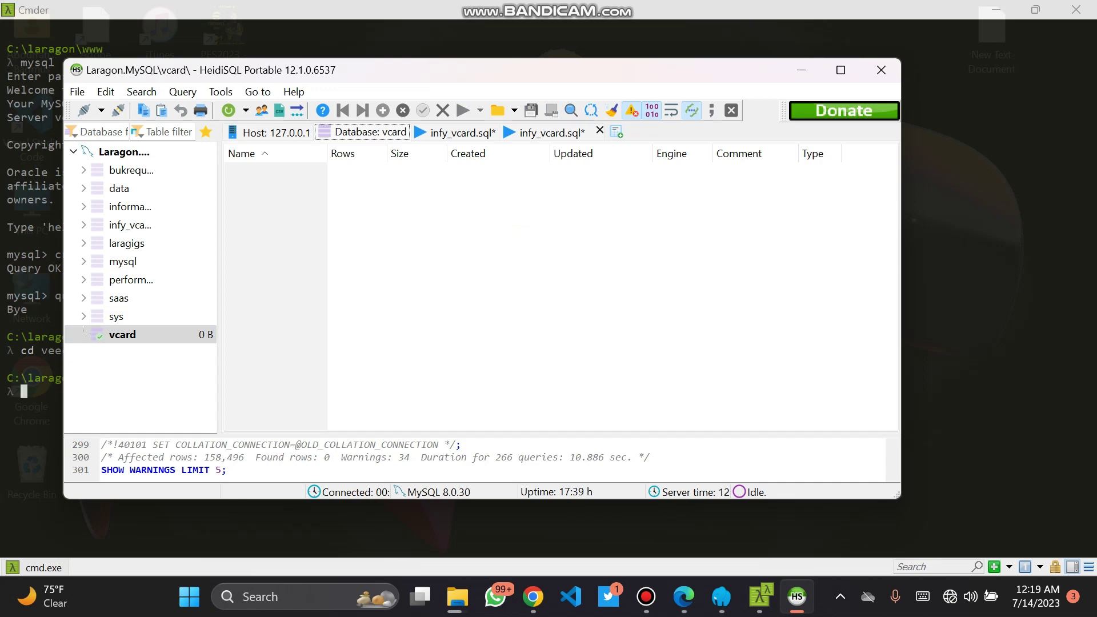
Reselect vcard via sys to list its 56 imported tables, then minimize HeidiSQL
{"action": "left_click", "coordinate": [245, 153]}
{"action": "left_click", "coordinate": [140, 334]}
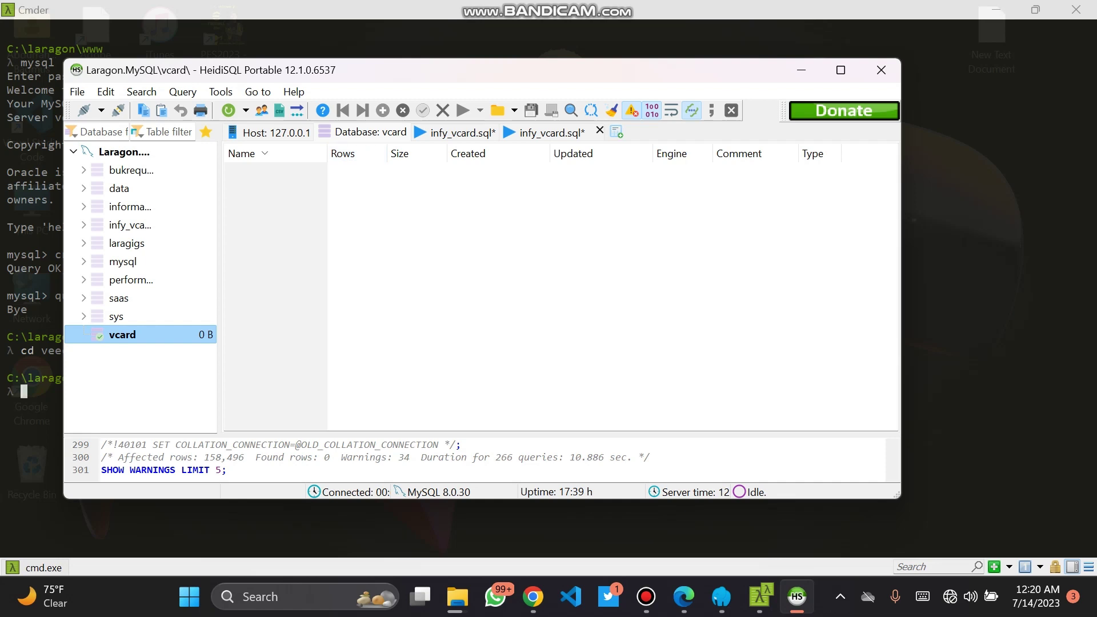
{"action": "left_click", "coordinate": [371, 132]}
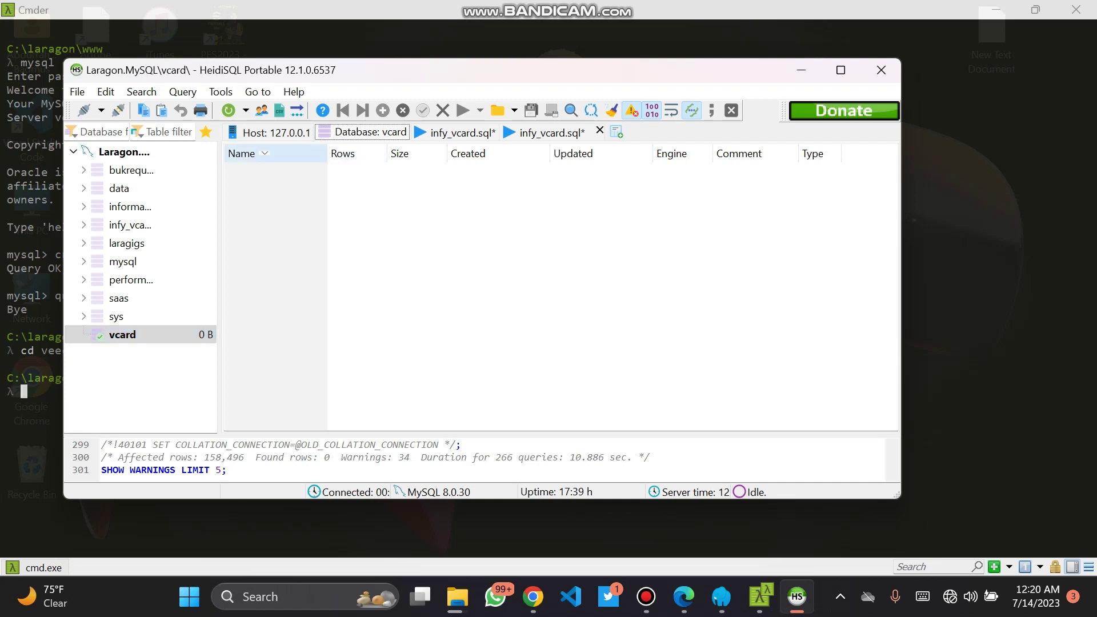
{"action": "left_click", "coordinate": [242, 153]}
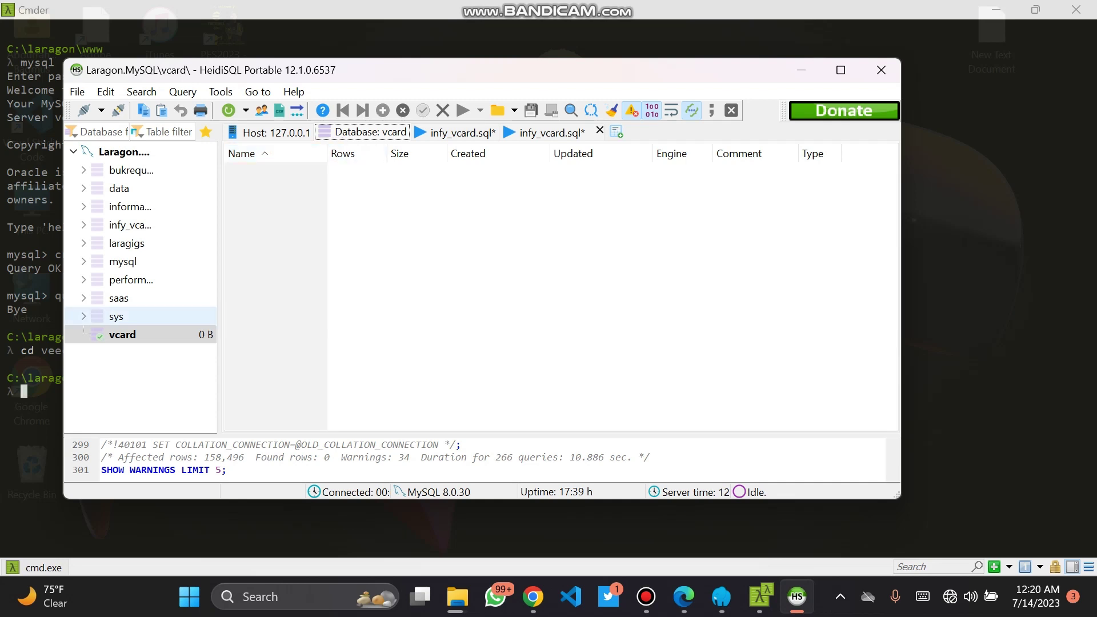
{"action": "left_click", "coordinate": [116, 316]}
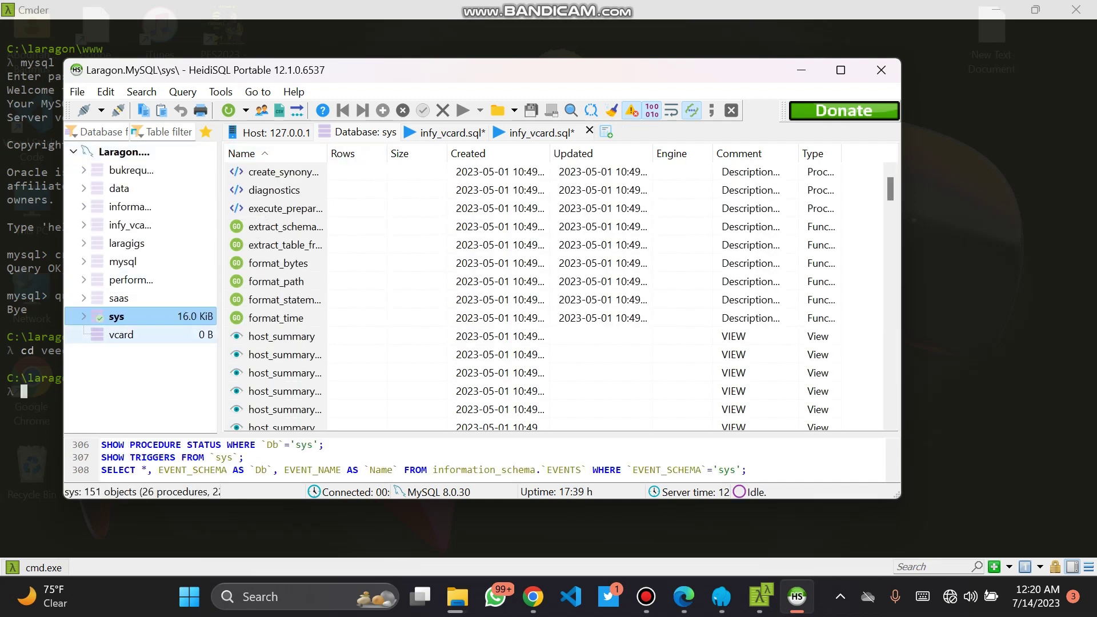
{"action": "left_click", "coordinate": [121, 334]}
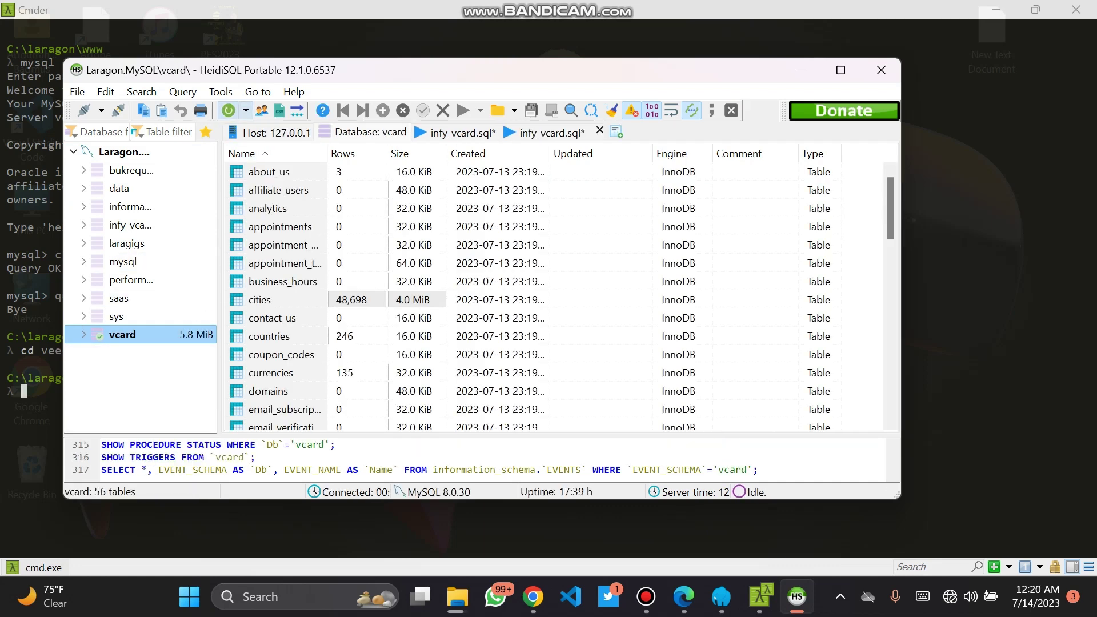
{"action": "scroll", "coordinate": [532, 281], "scroll_direction": "down", "scroll_amount": 6}
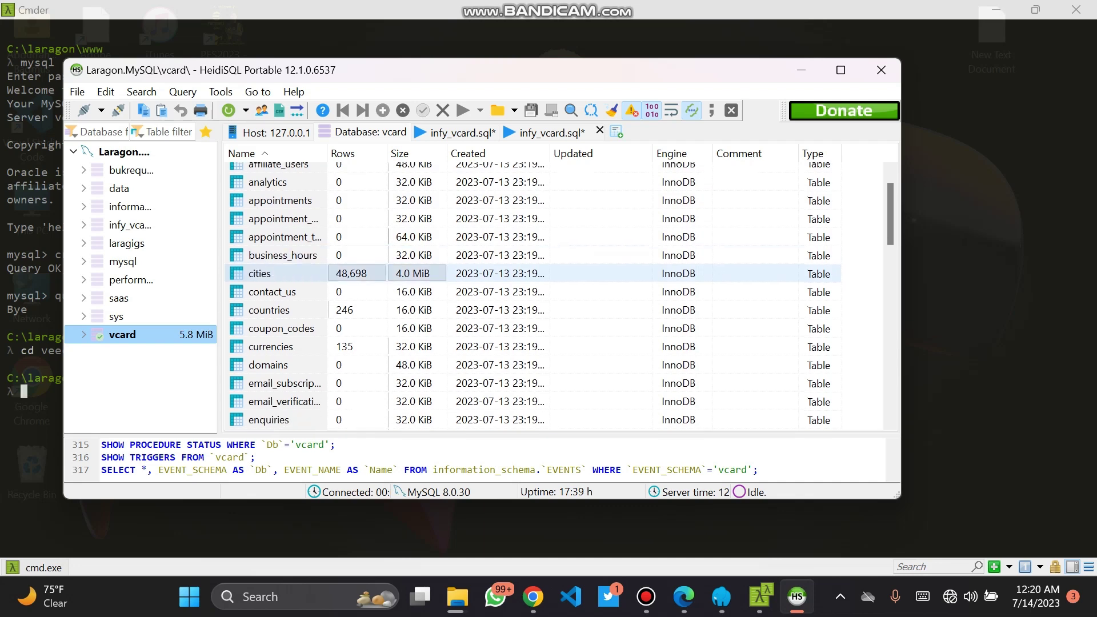
{"action": "scroll", "coordinate": [531, 297], "scroll_direction": "down", "scroll_amount": 8}
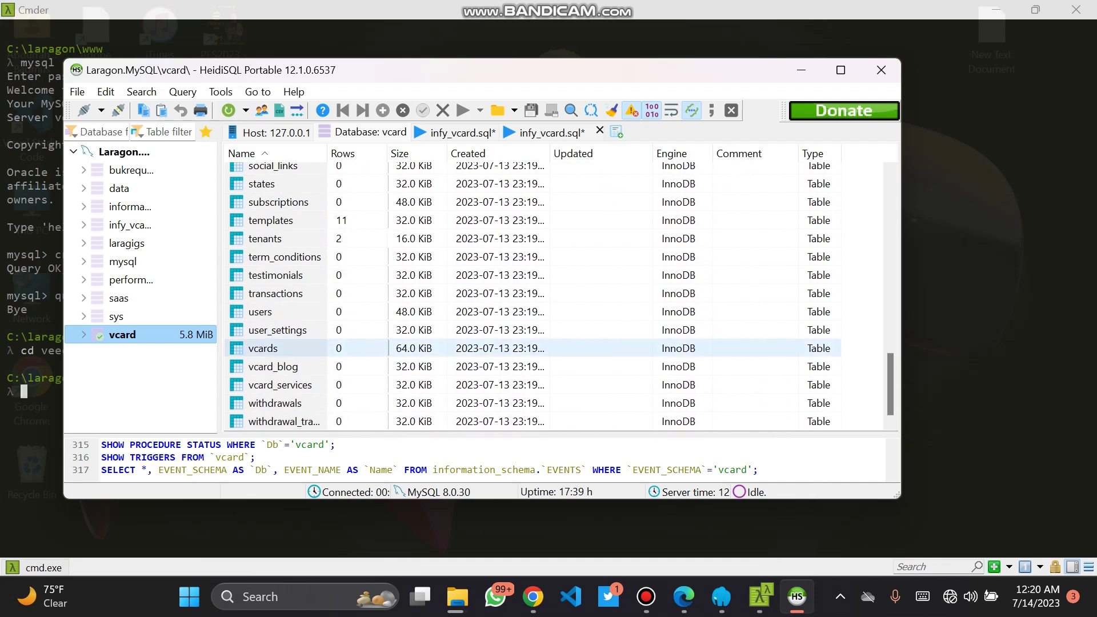
{"action": "scroll", "coordinate": [531, 342], "scroll_direction": "up", "scroll_amount": 14}
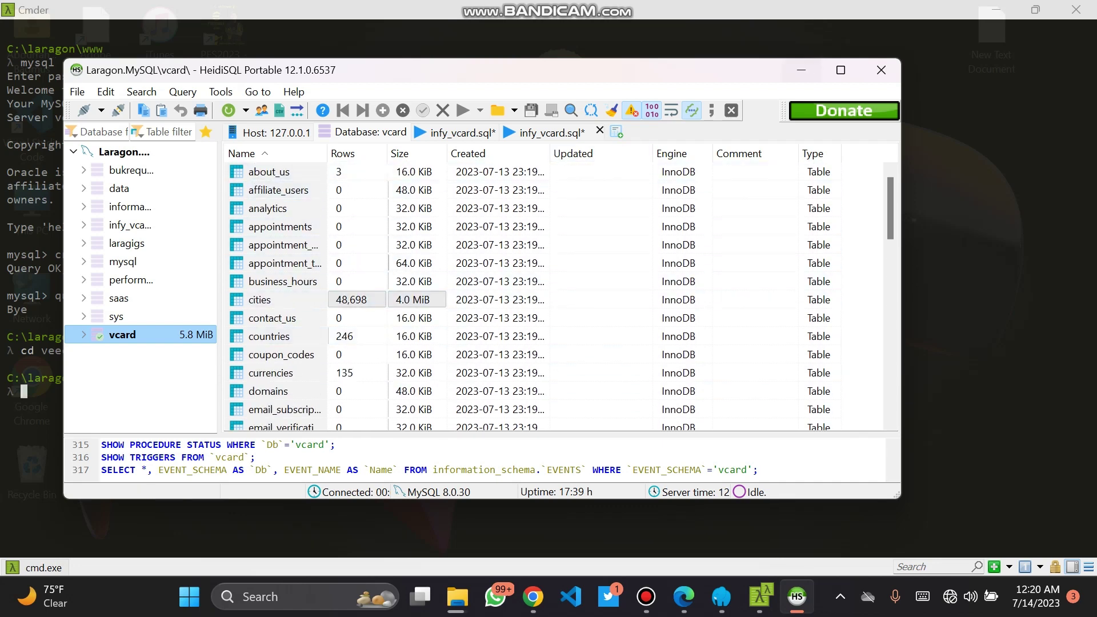
{"action": "key", "text": "super+Down"}
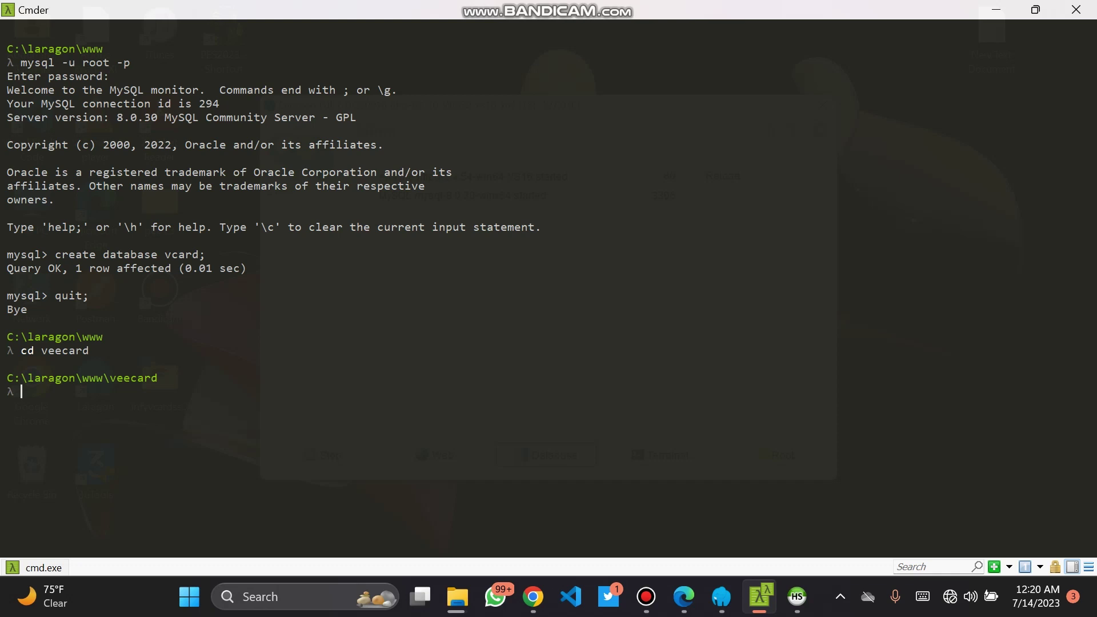
Open the veecard project in VS Code with code ., browse the vendor and database folders, then close it
{"action": "type", "text": "code ."}
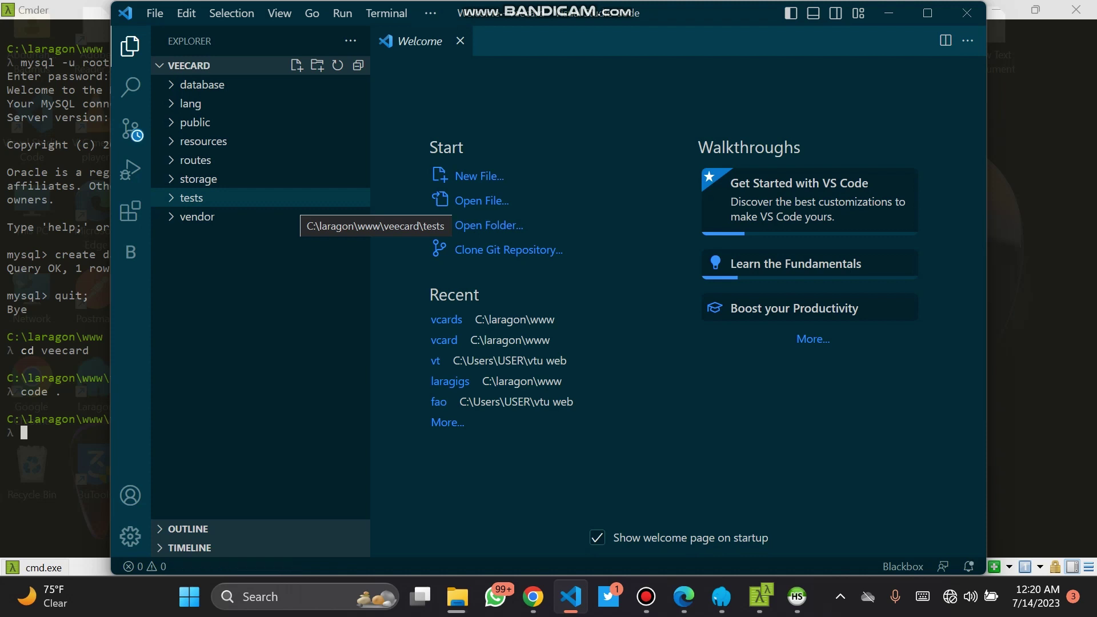
{"action": "left_click", "coordinate": [197, 216]}
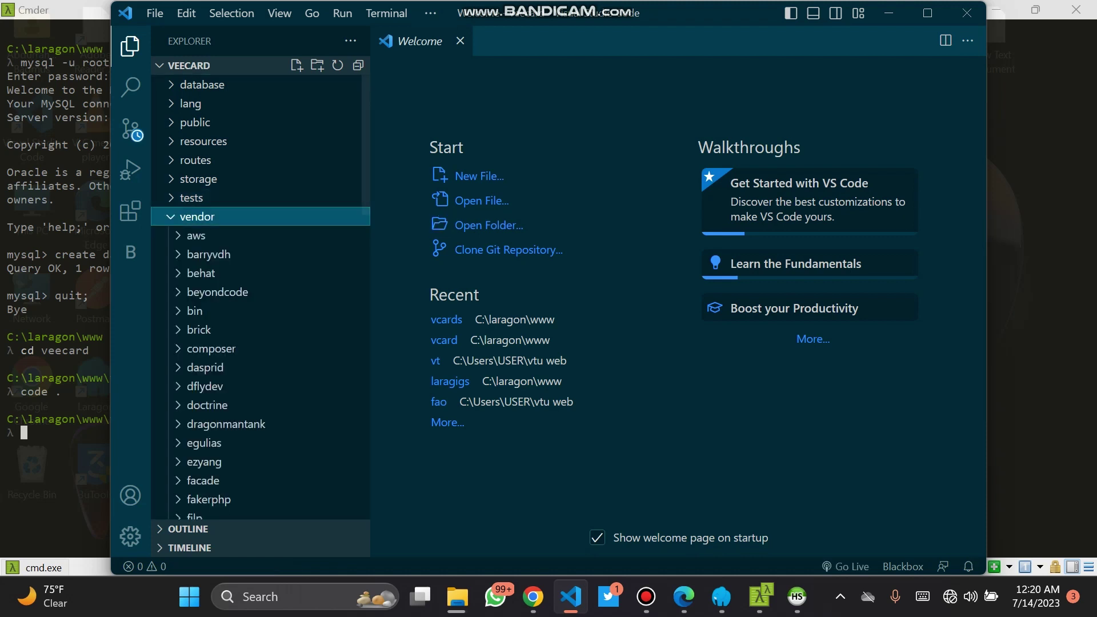
{"action": "left_click", "coordinate": [197, 216]}
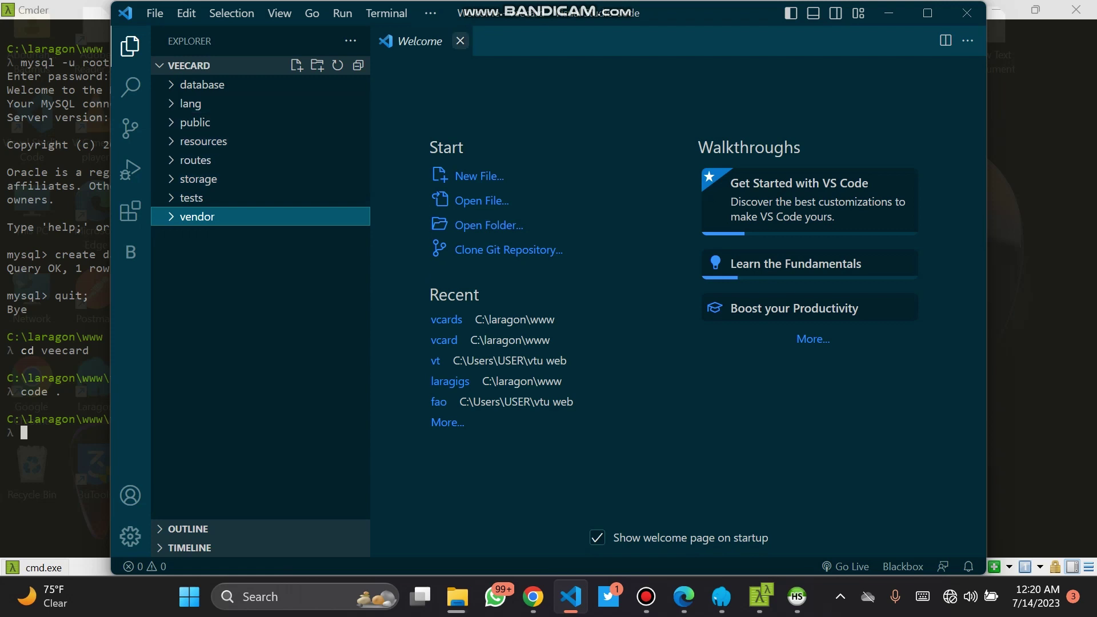
{"action": "left_click", "coordinate": [460, 40]}
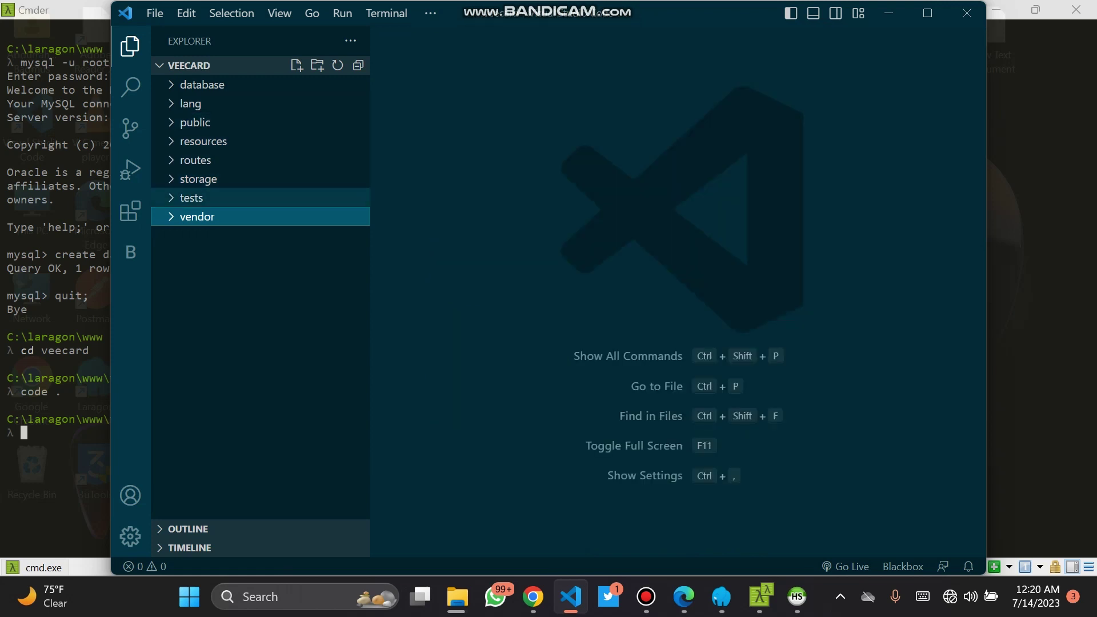
{"action": "left_click", "coordinate": [201, 84]}
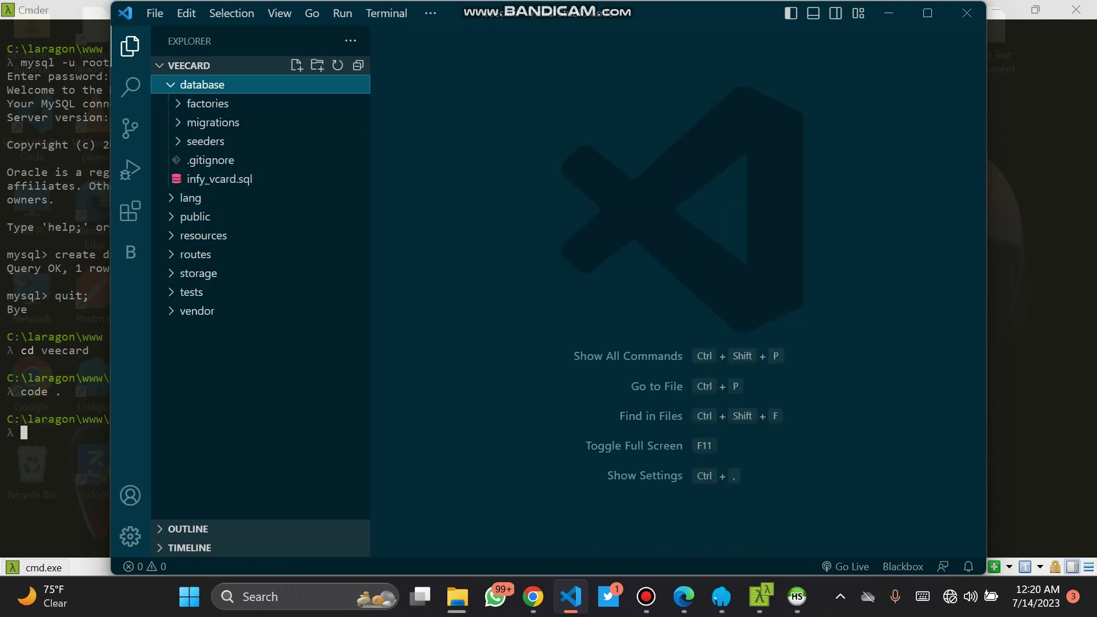
{"action": "left_click", "coordinate": [201, 84]}
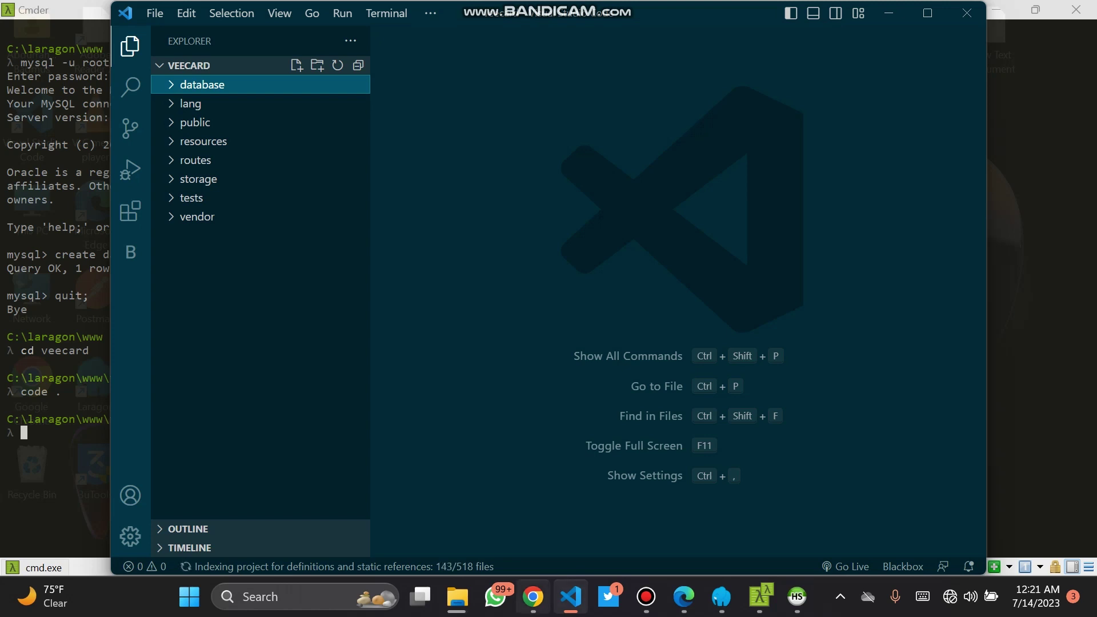
{"action": "mouse_move", "coordinate": [456, 596]}
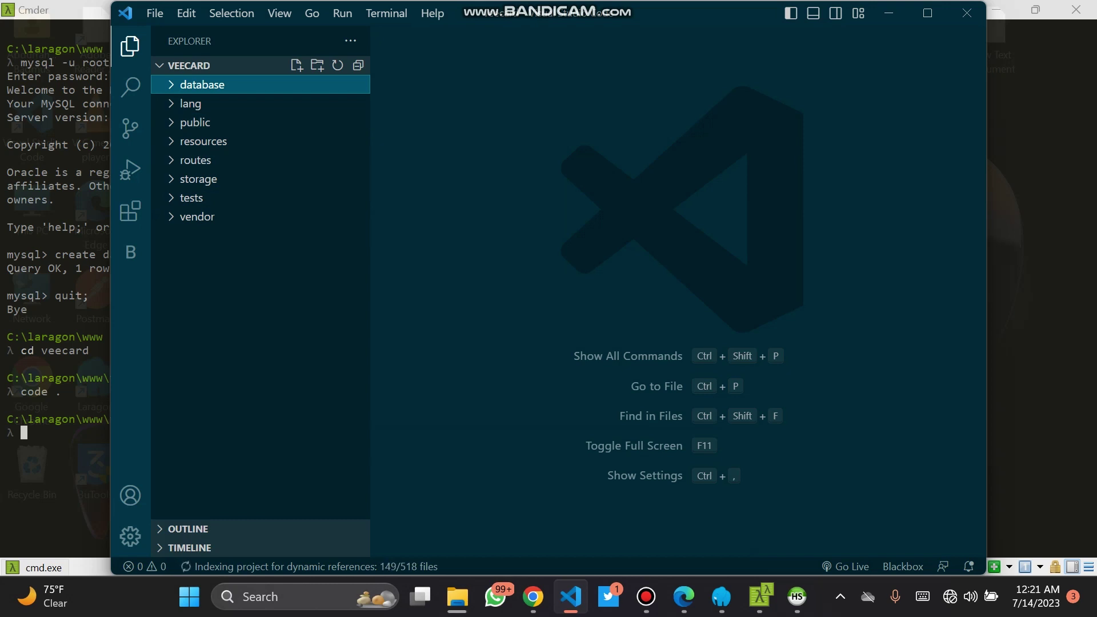
{"action": "left_click", "coordinate": [966, 13]}
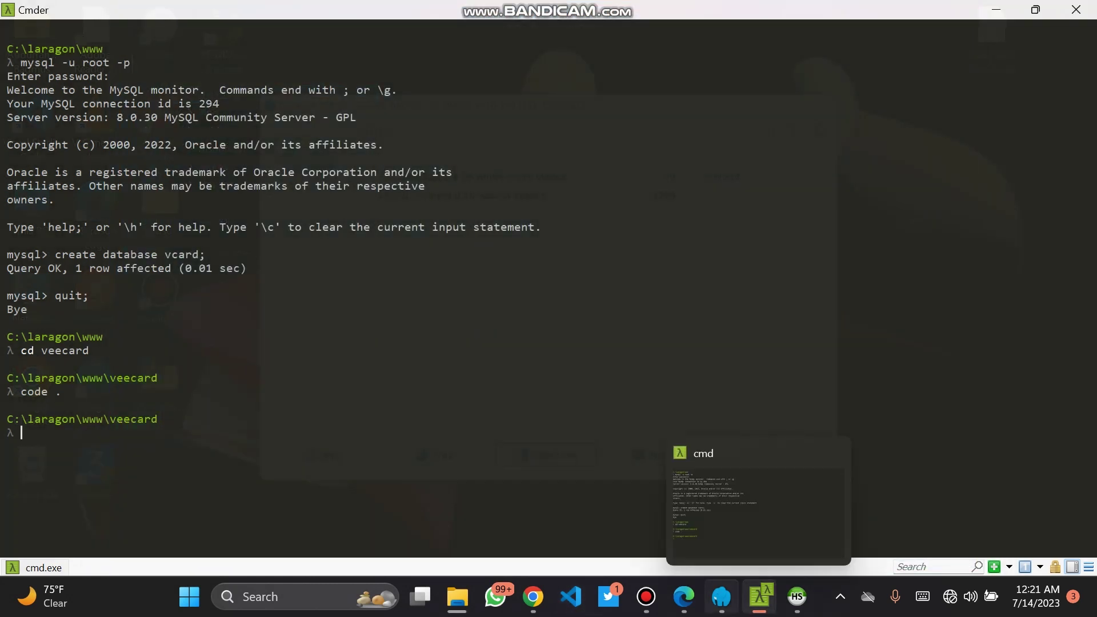
Paste the copied vcards project files into the veecard folder, giving 26 items
{"action": "mouse_move", "coordinate": [796, 596]}
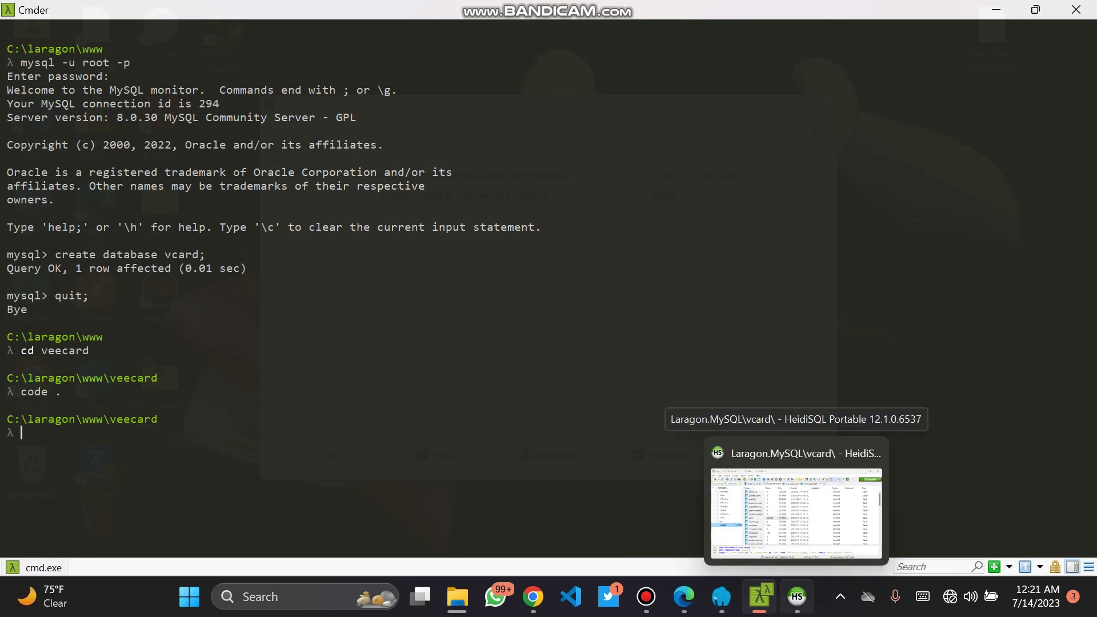
{"action": "mouse_move", "coordinate": [721, 597]}
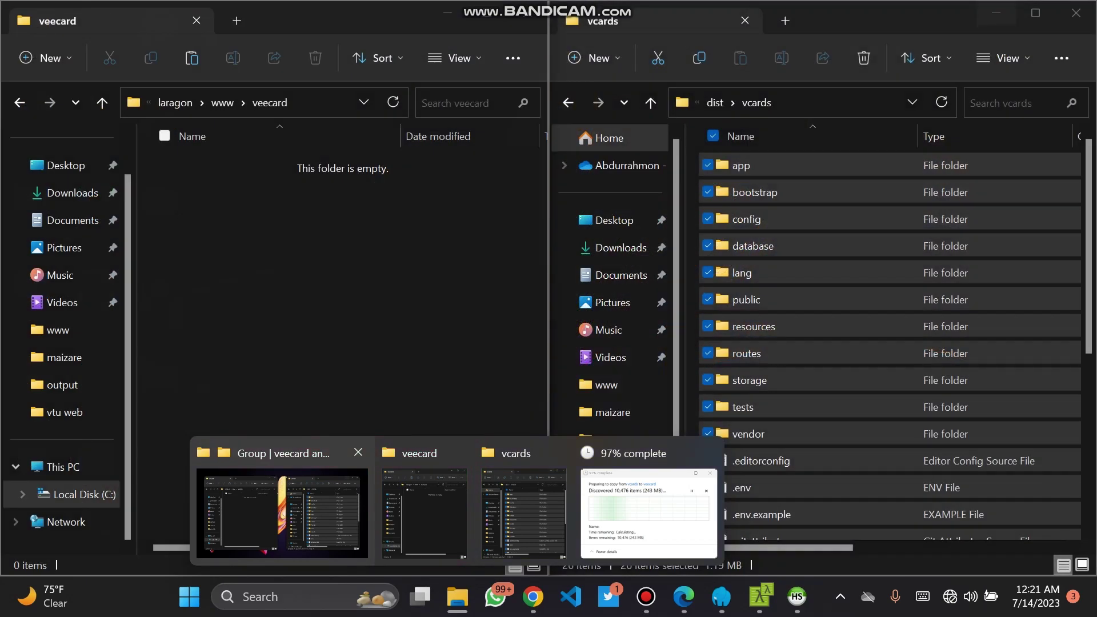
{"action": "left_click", "coordinate": [282, 512]}
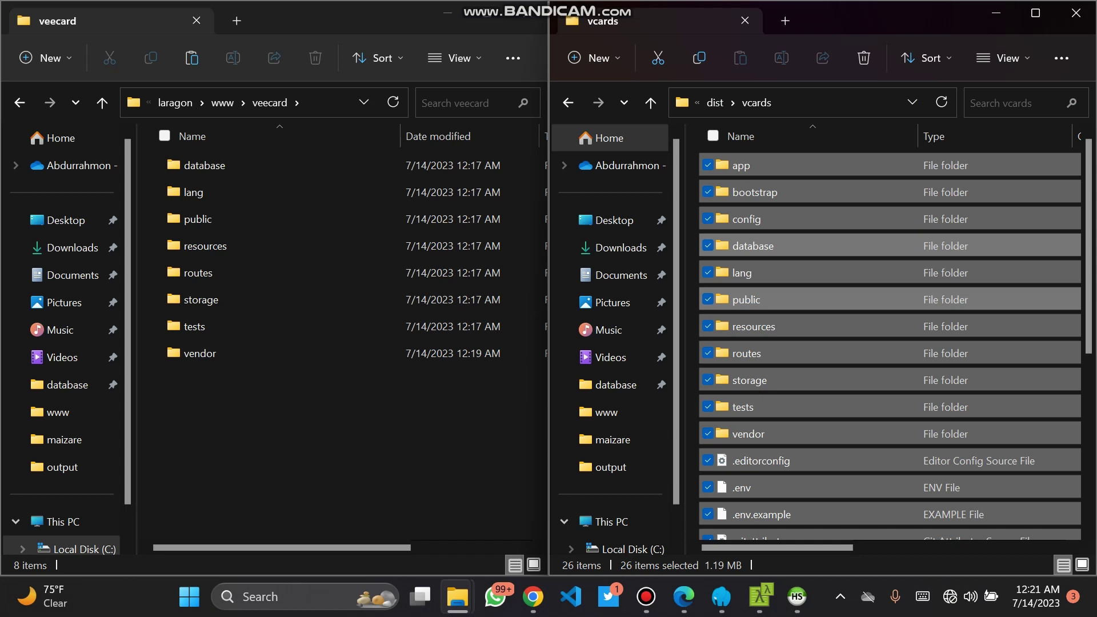
{"action": "left_click", "coordinate": [343, 434]}
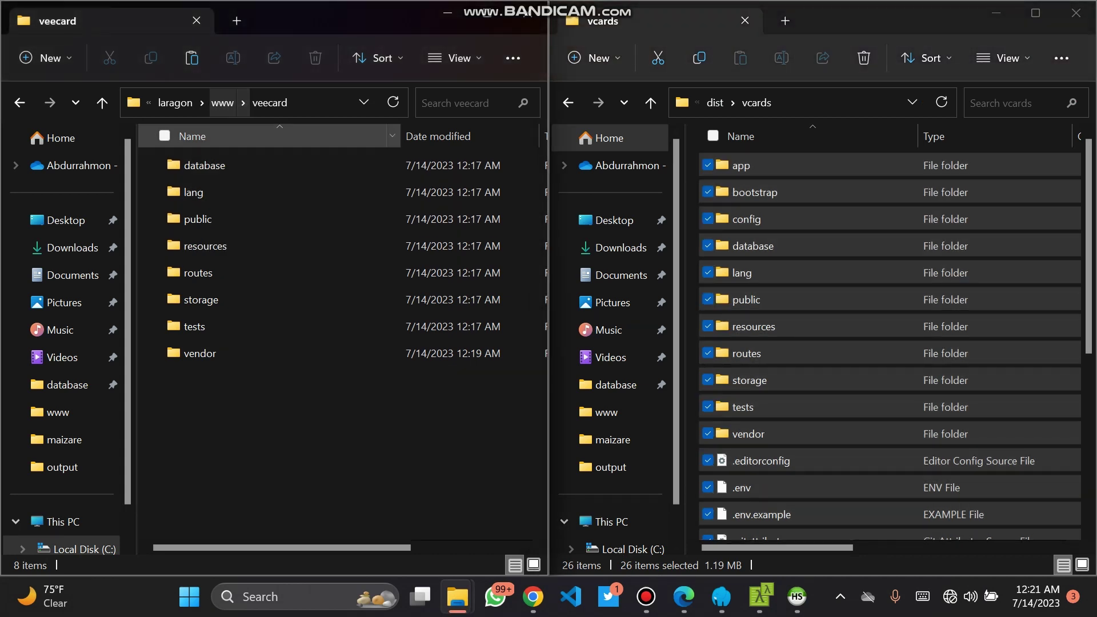
{"action": "key", "text": "ctrl+v"}
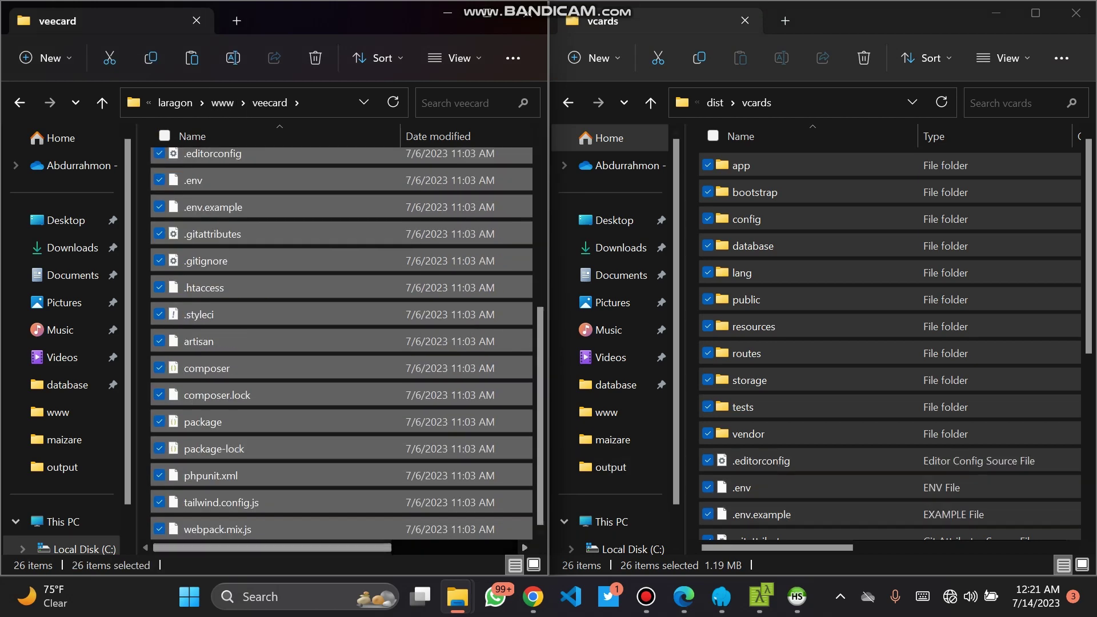
{"action": "left_click", "coordinate": [759, 596]}
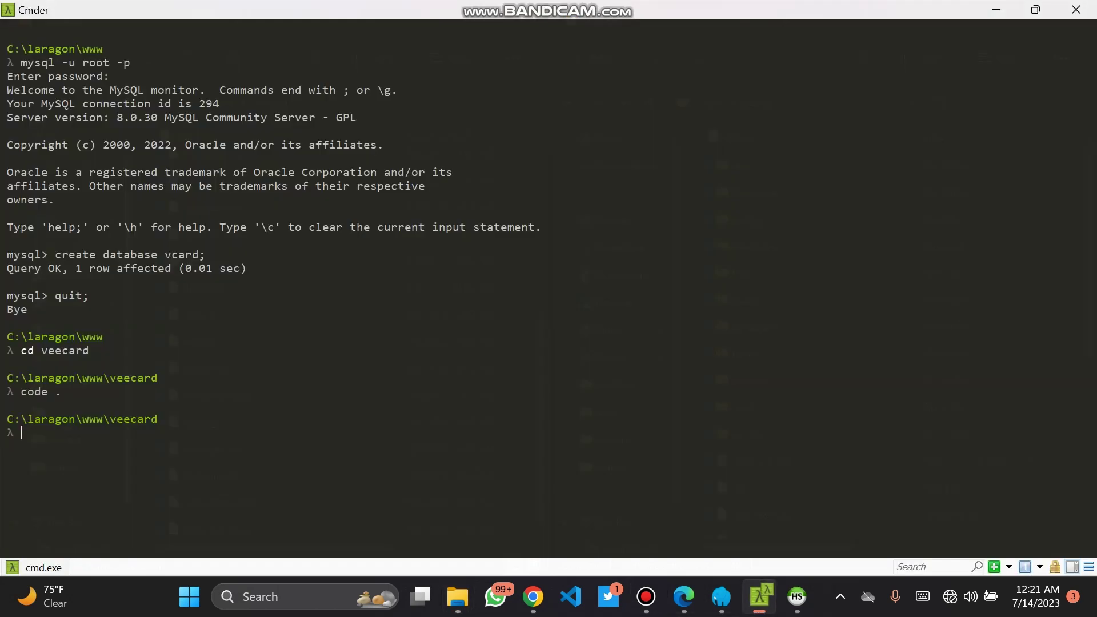
In veecard's .env, set APP_NAME to veecard and DB_DATABASE to vcards, and save
{"action": "type", "text": "code"}
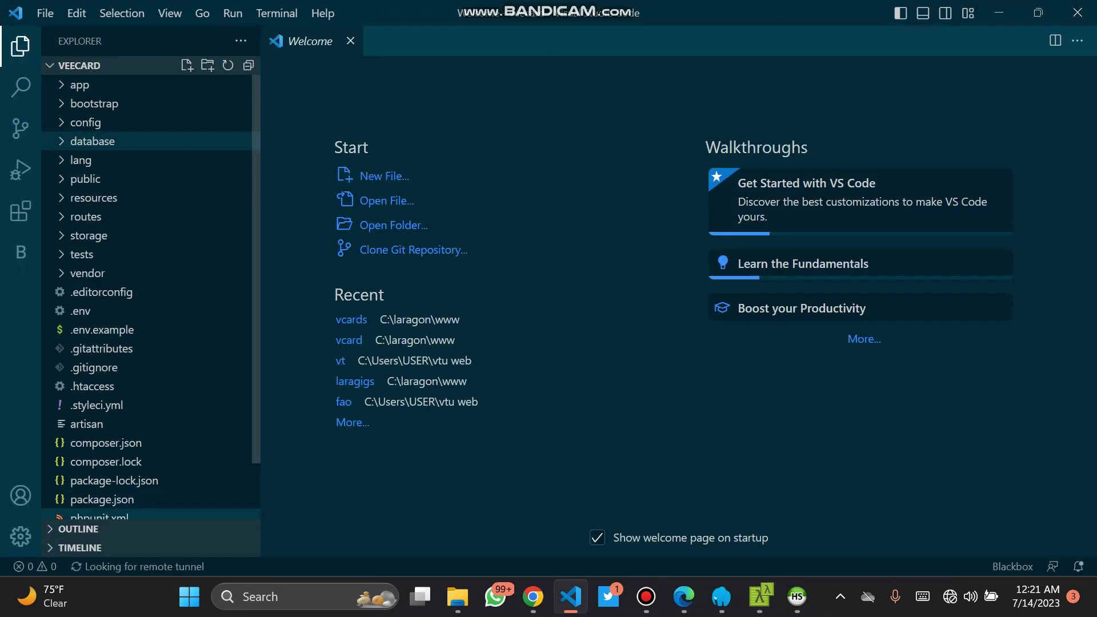
{"action": "left_click", "coordinate": [80, 310]}
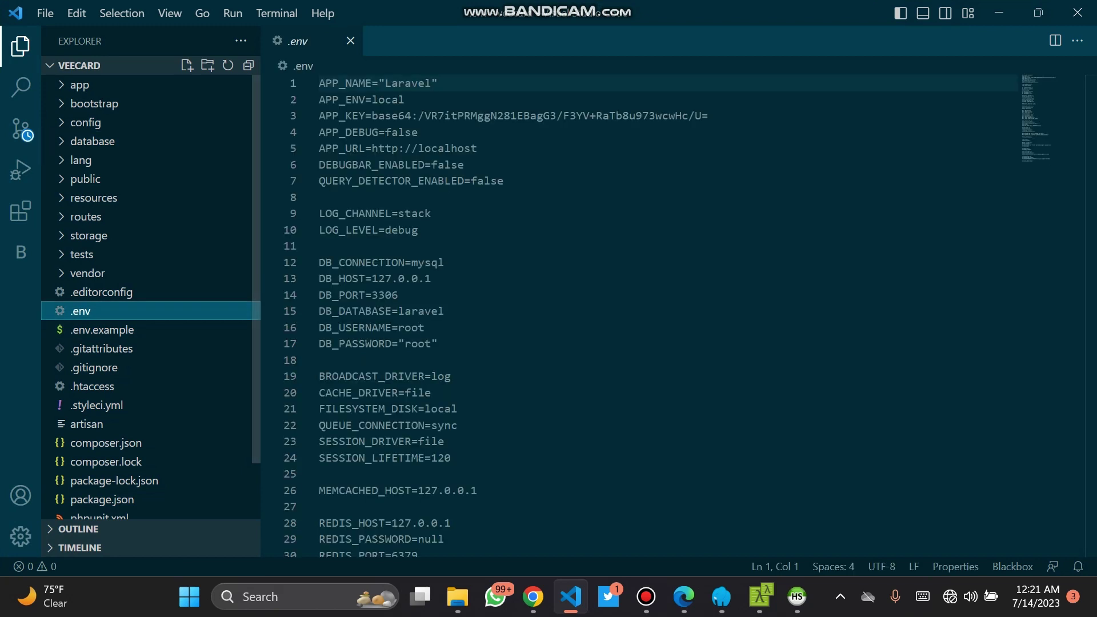
{"action": "double_click", "coordinate": [407, 83]}
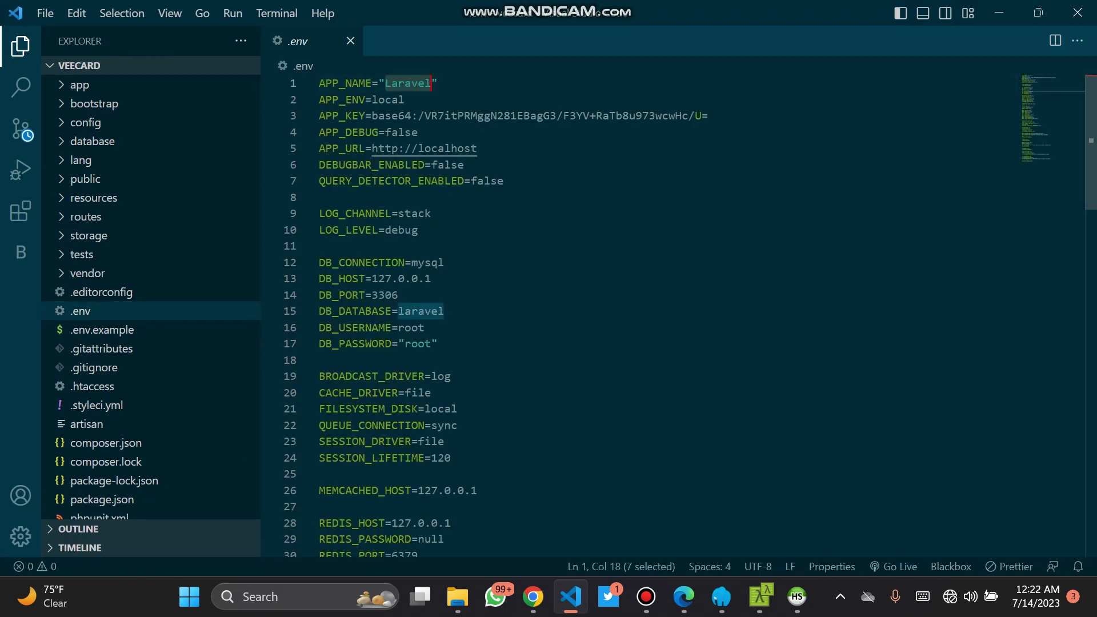
{"action": "type", "text": "v"}
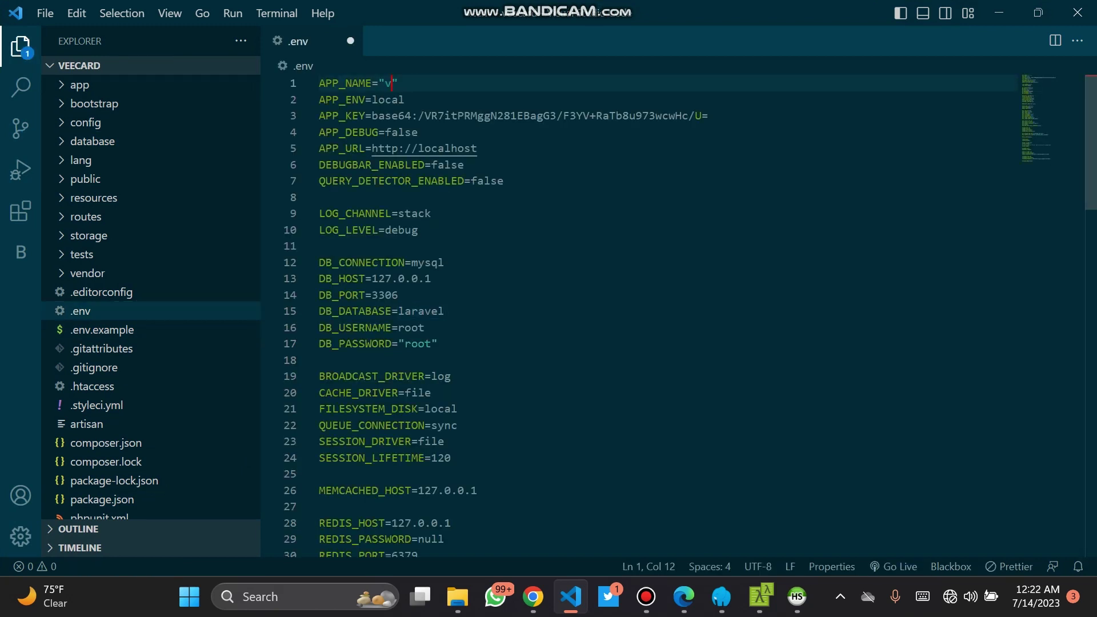
{"action": "type", "text": "eecard"}
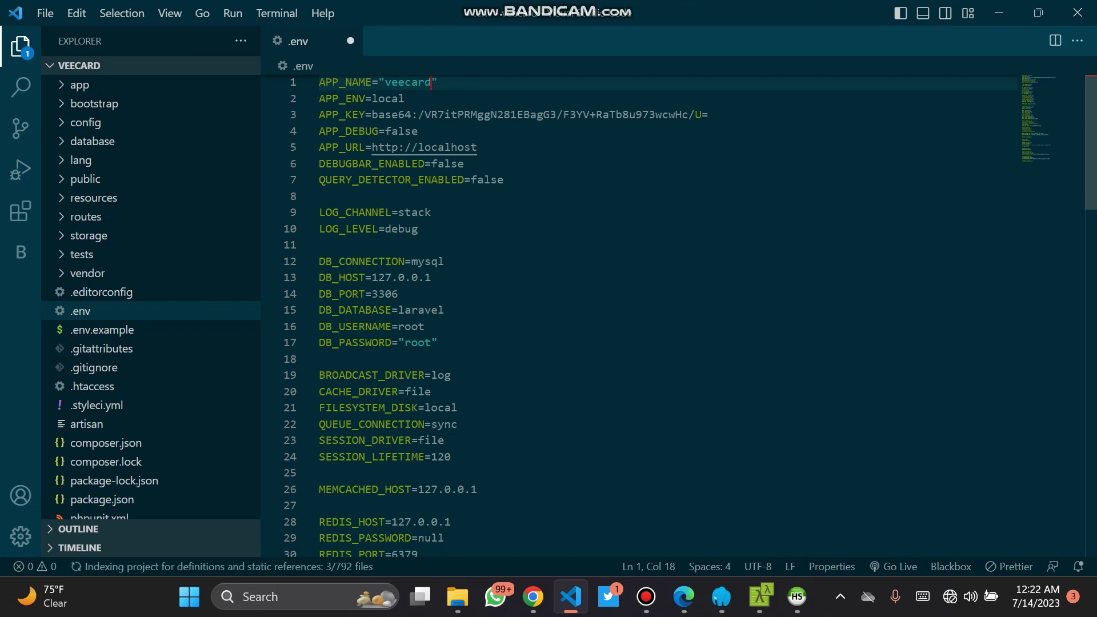
{"action": "double_click", "coordinate": [426, 310]}
{"action": "type", "text": "vcards"}
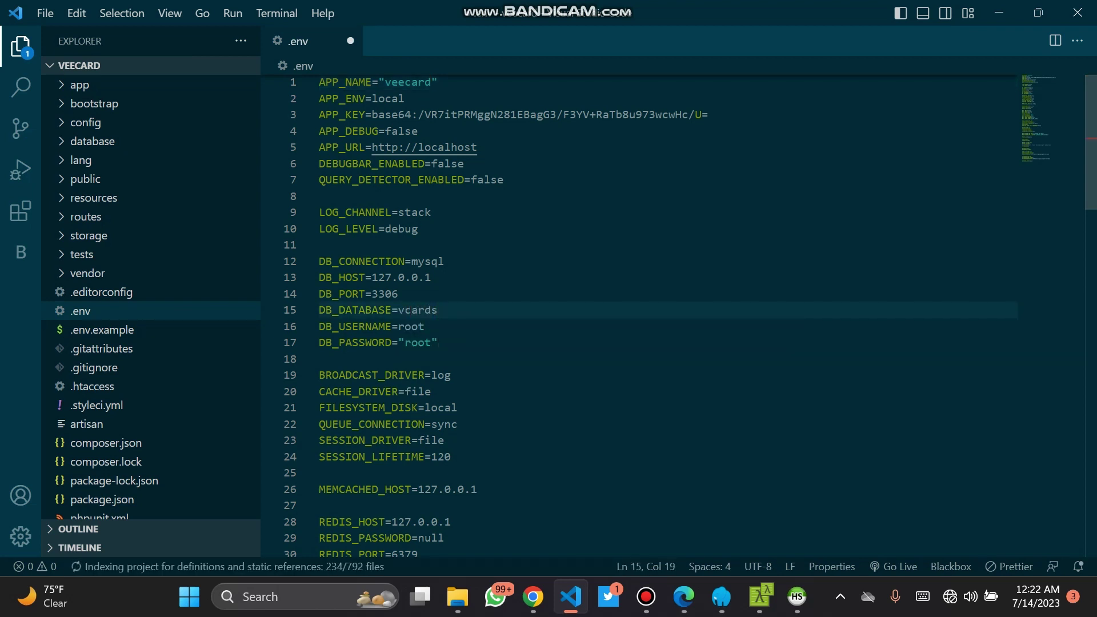
{"action": "key", "text": "ctrl+s"}
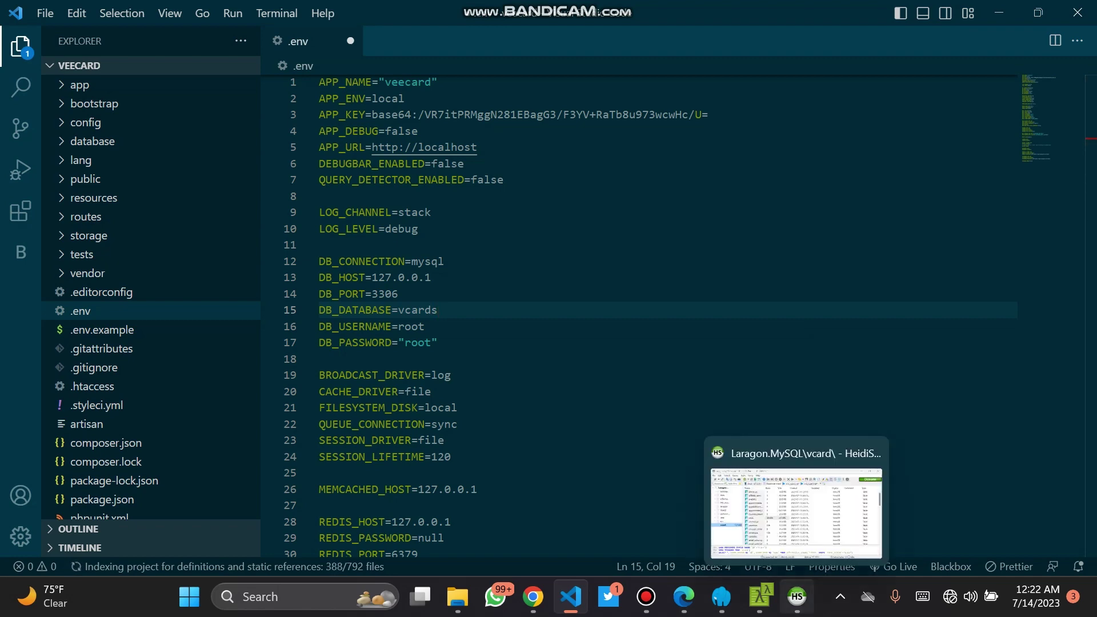
Correct DB_DATABASE to vcard to match HeidiSQL, empty DB_PASSWORD, and save .env
{"action": "left_click", "coordinate": [797, 596]}
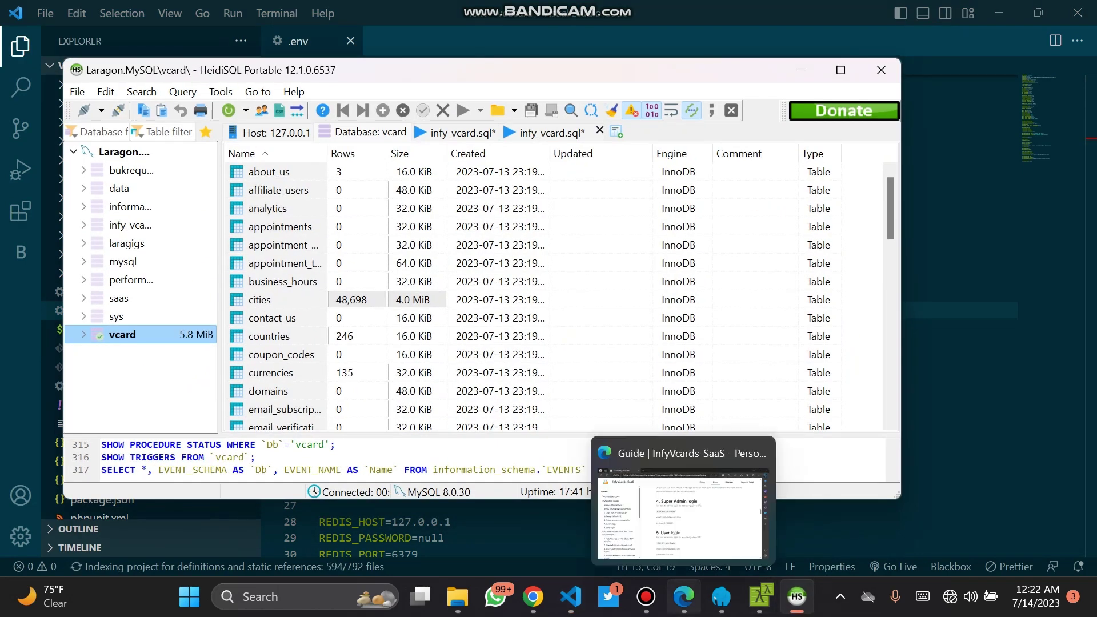
{"action": "left_click", "coordinate": [571, 596]}
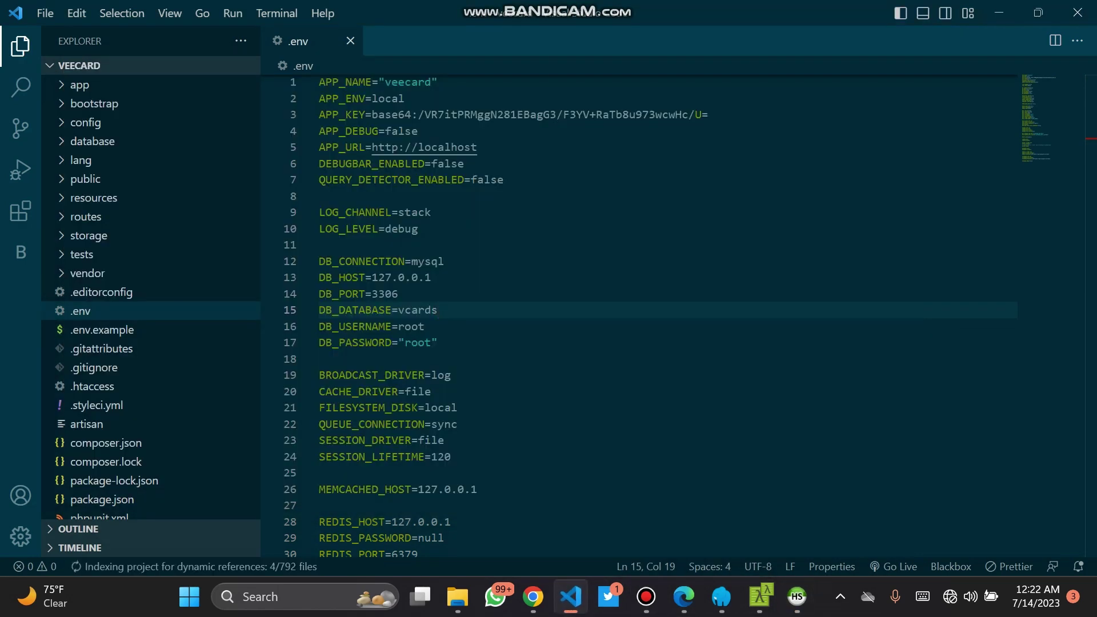
{"action": "key", "text": "BackSpace"}
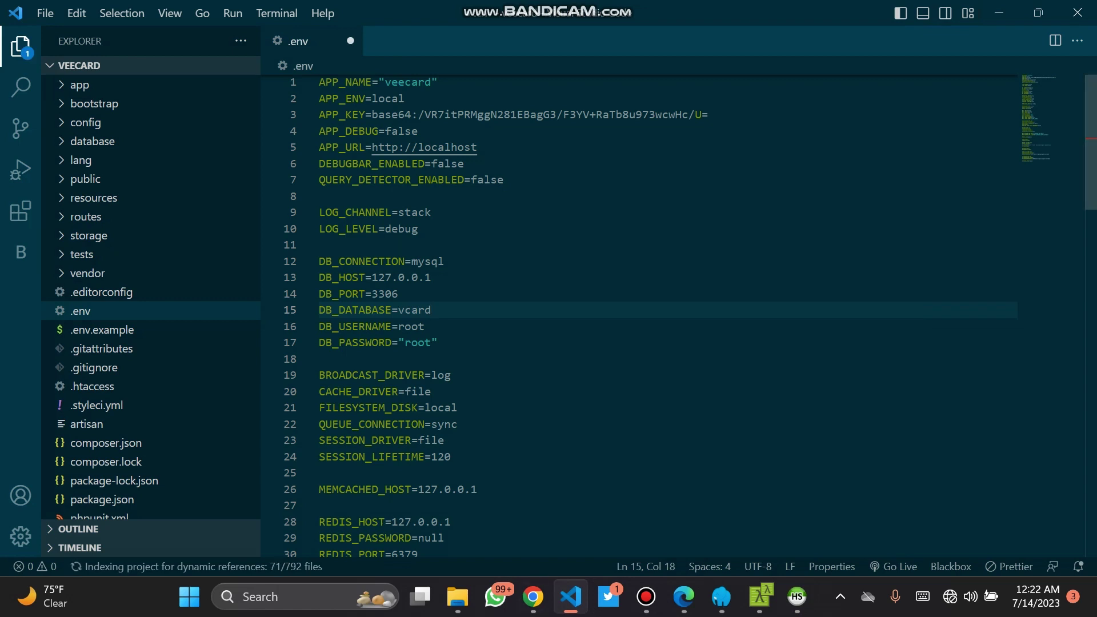
{"action": "double_click", "coordinate": [411, 326]}
{"action": "double_click", "coordinate": [417, 342]}
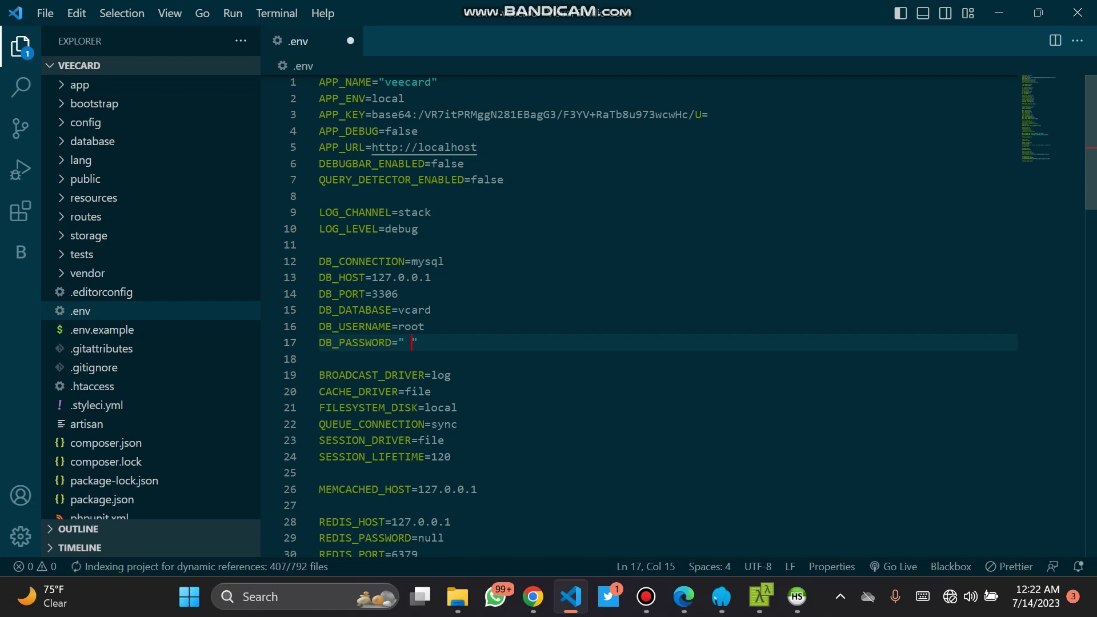
{"action": "key", "text": "BackSpace"}
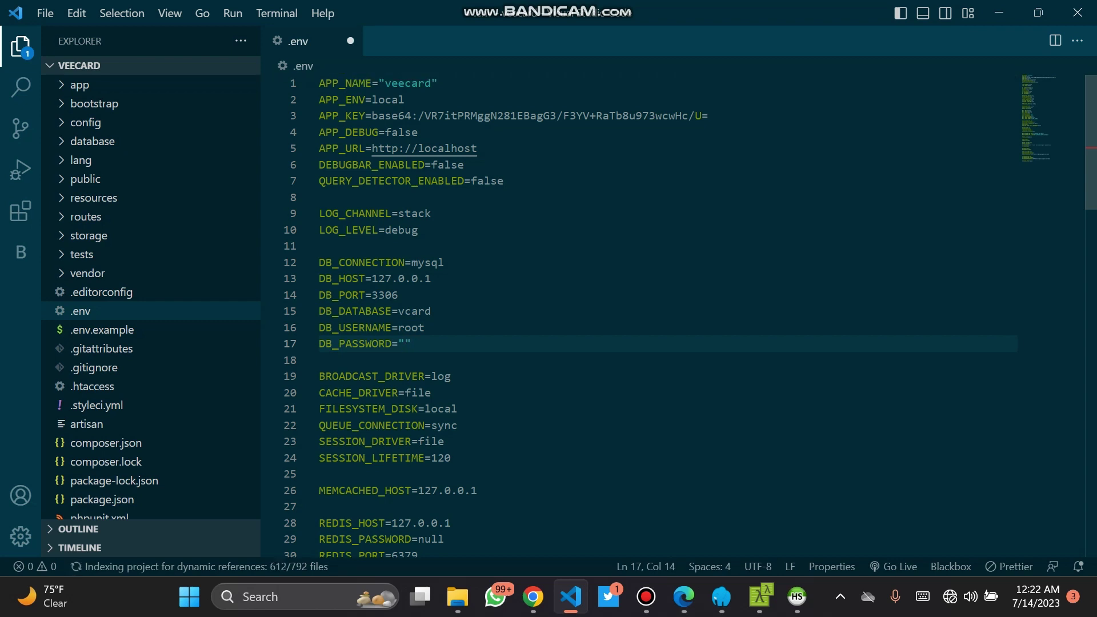
{"action": "key", "text": "ctrl+s"}
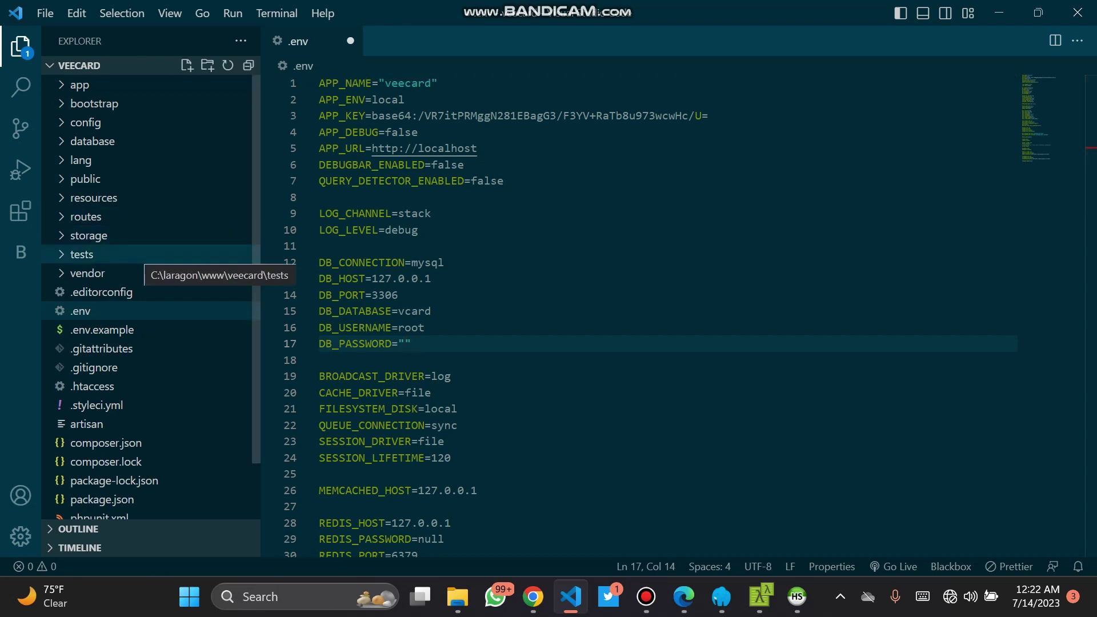
{"action": "left_click", "coordinate": [81, 254]}
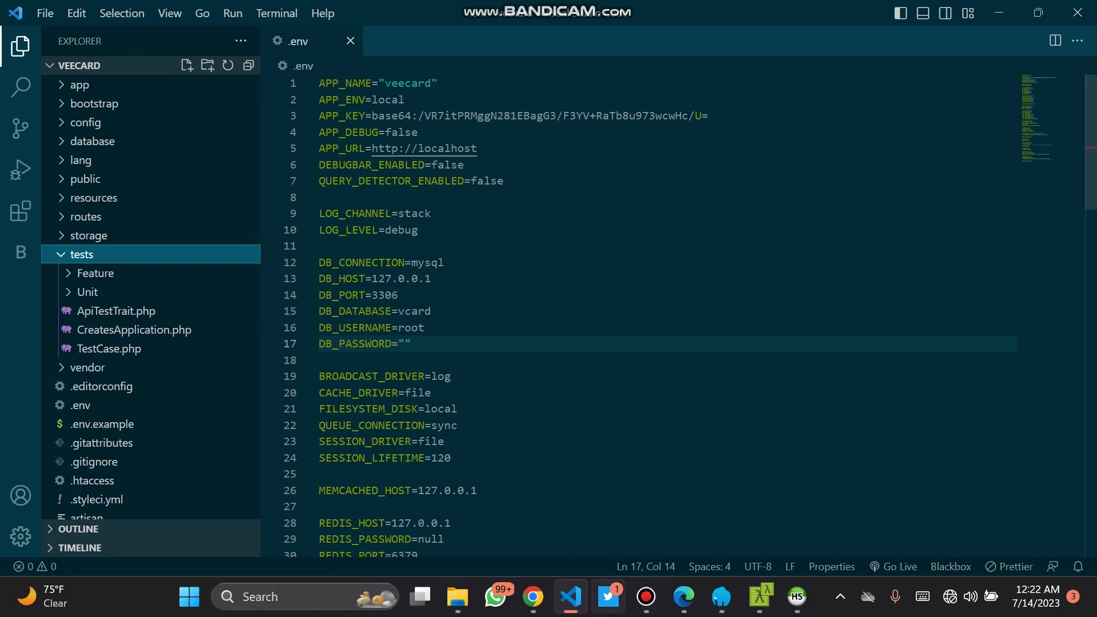
Go to veecard.mine in Chrome, which ends on a No internet page
{"action": "left_click", "coordinate": [532, 596]}
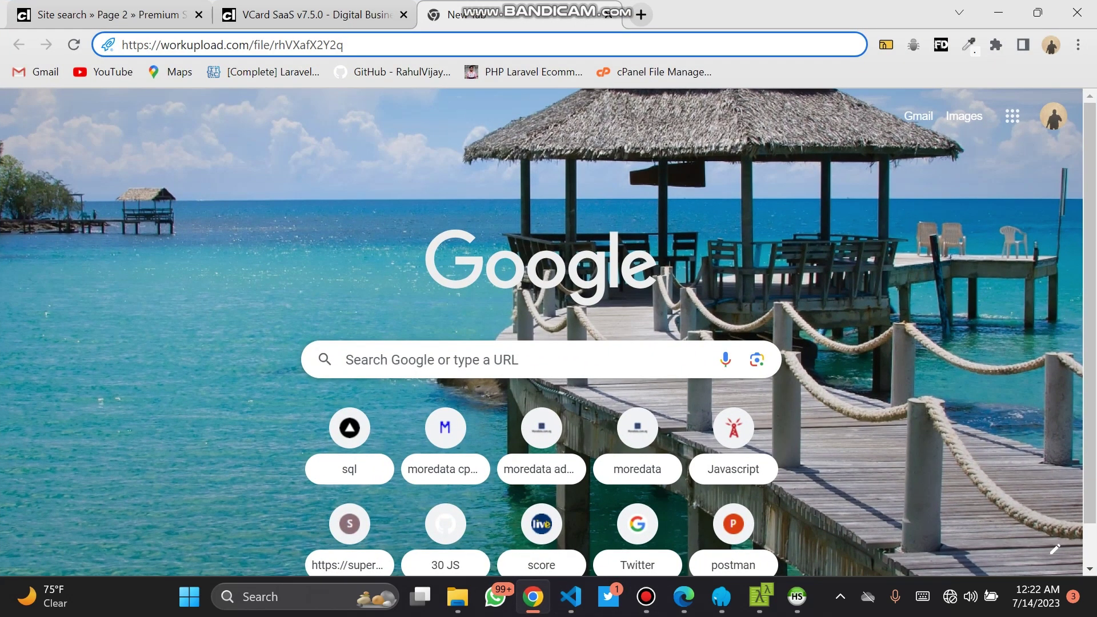
{"action": "key", "text": "ctrl+a"}
{"action": "key", "text": "BackSpace"}
{"action": "type", "text": "v"}
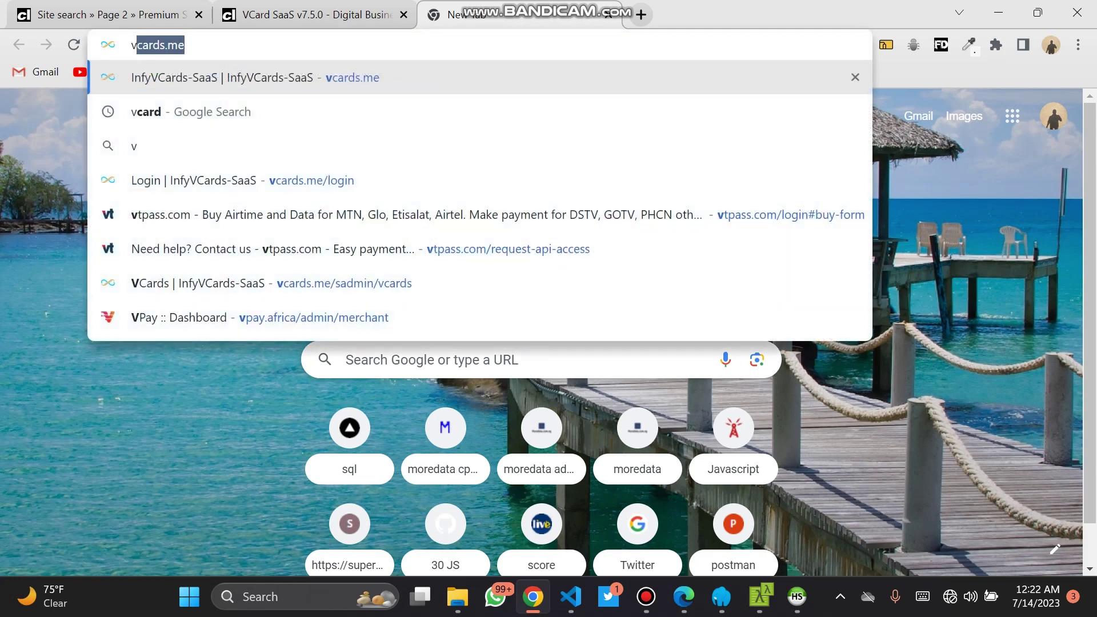
{"action": "type", "text": "eecard"}
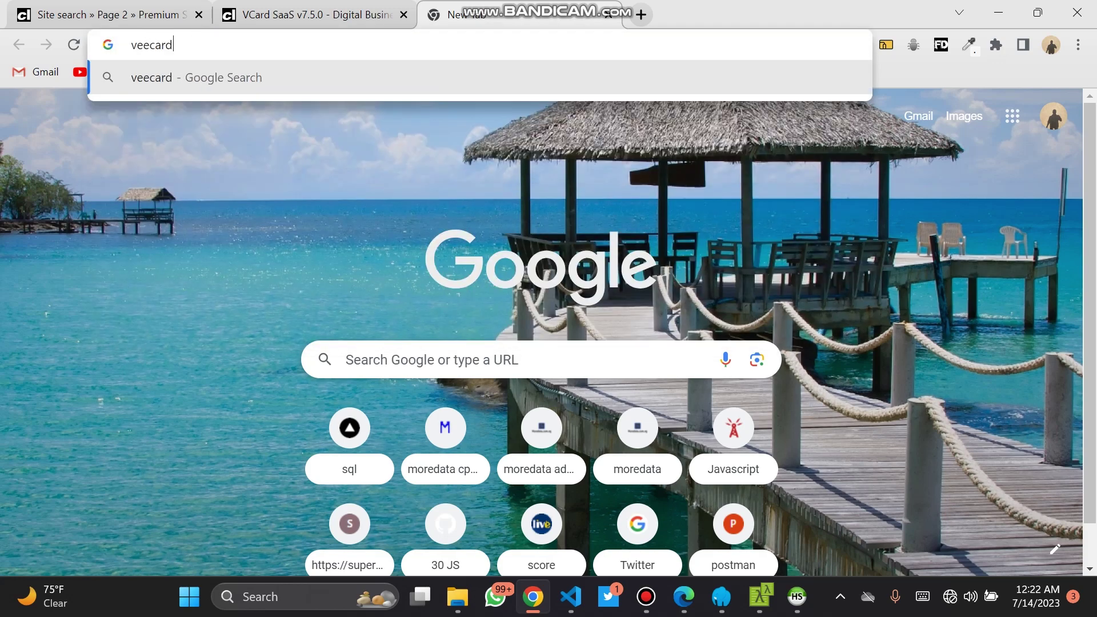
{"action": "type", "text": ".mine"}
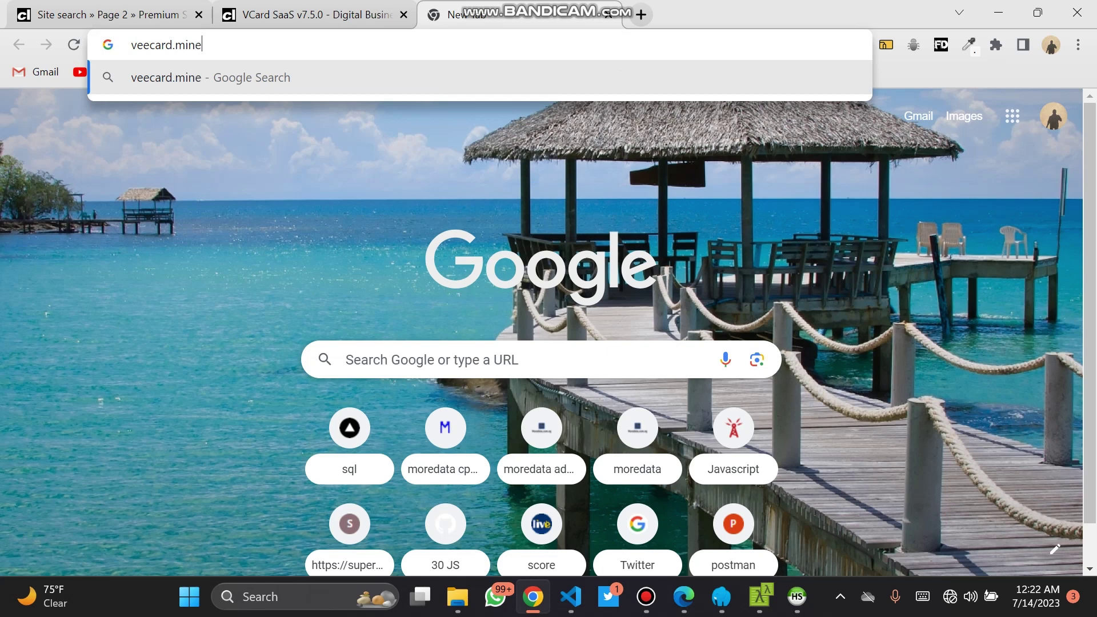
{"action": "key", "text": "Return"}
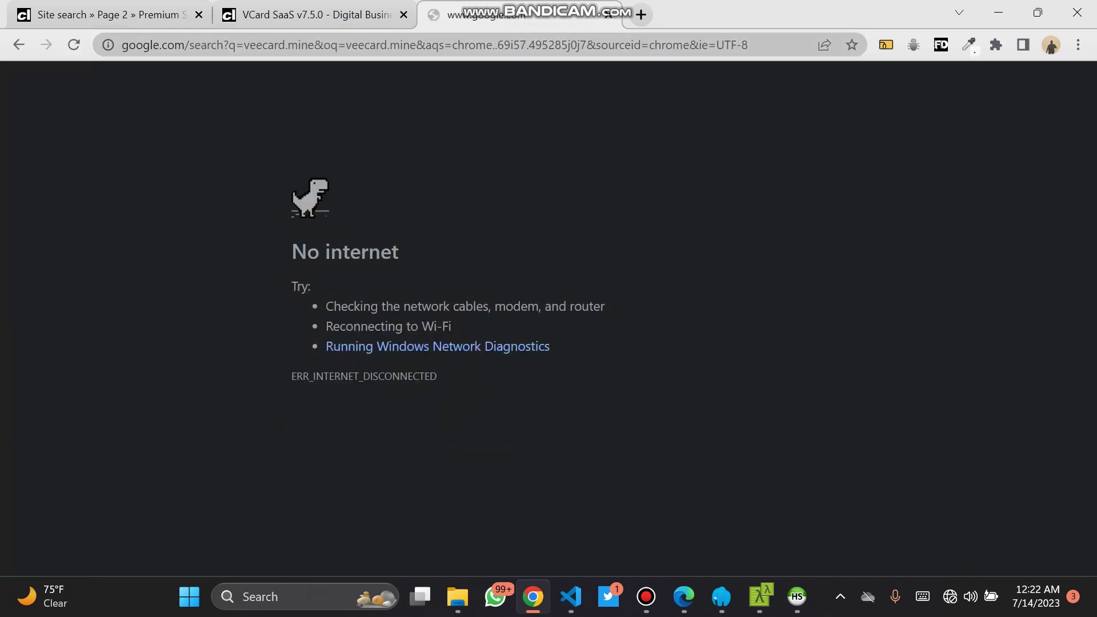
Clear the address bar and enter veecard.mine again
{"action": "key", "text": "ctrl+l"}
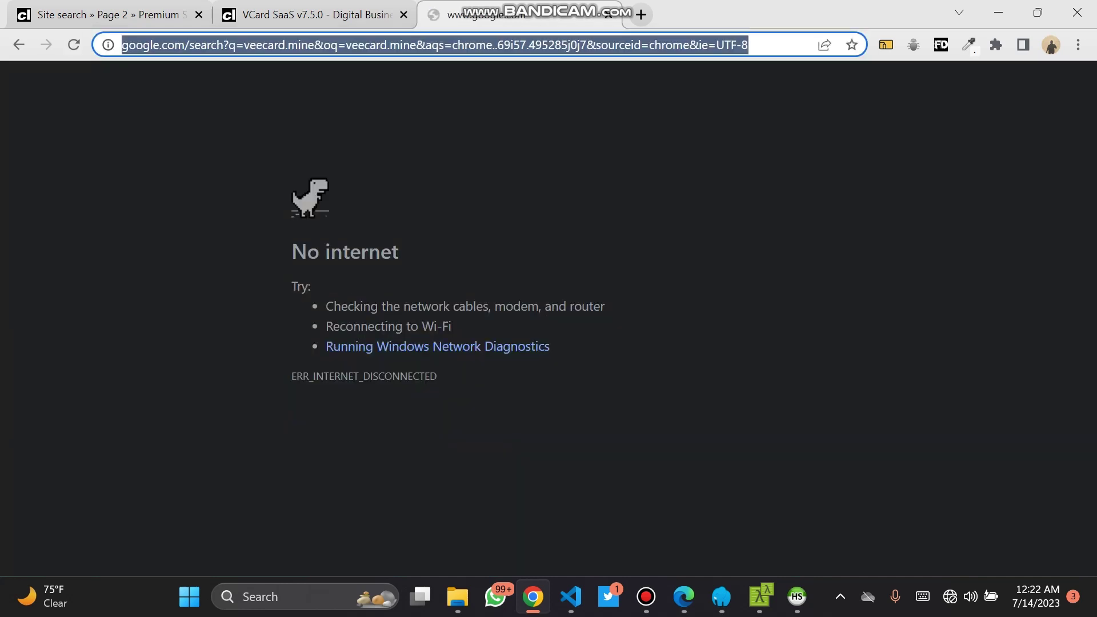
{"action": "key", "text": "BackSpace"}
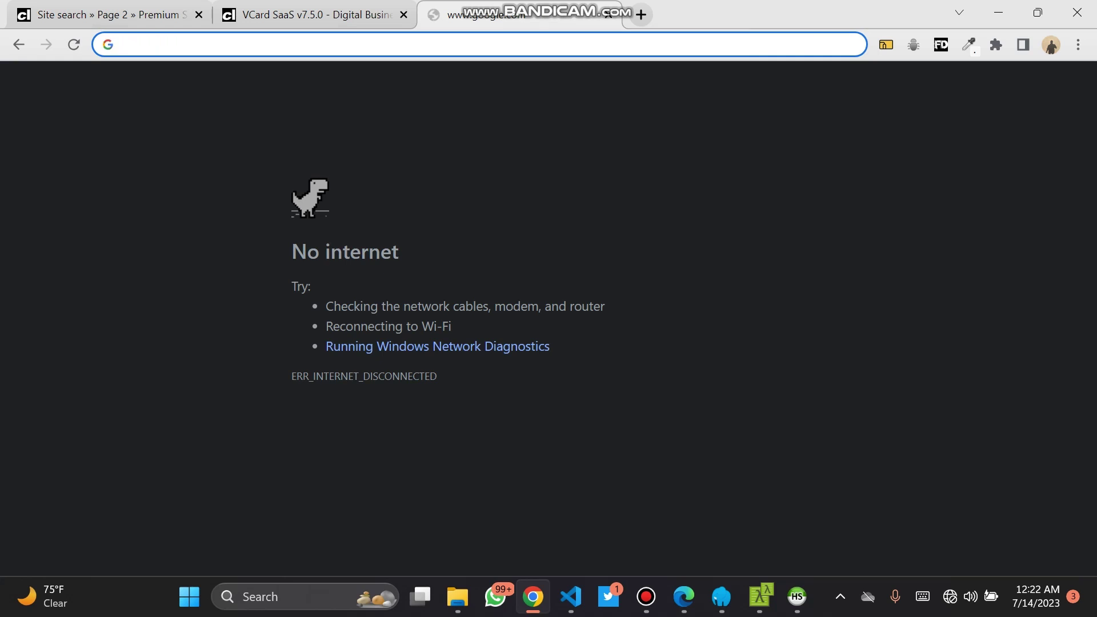
{"action": "type", "text": "veec"}
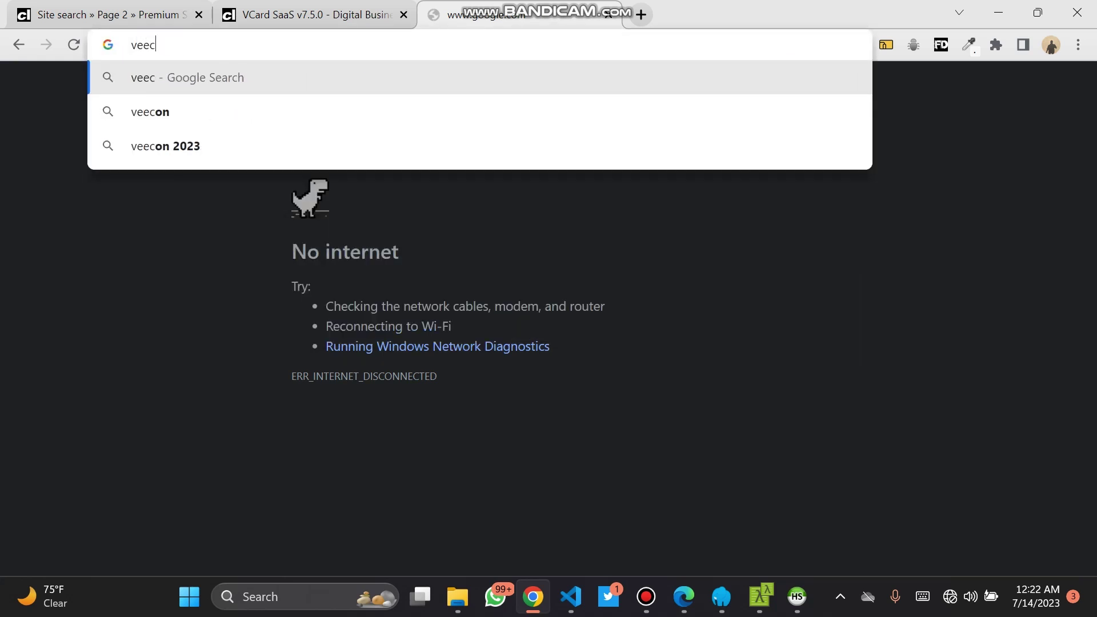
{"action": "type", "text": "ard.mine"}
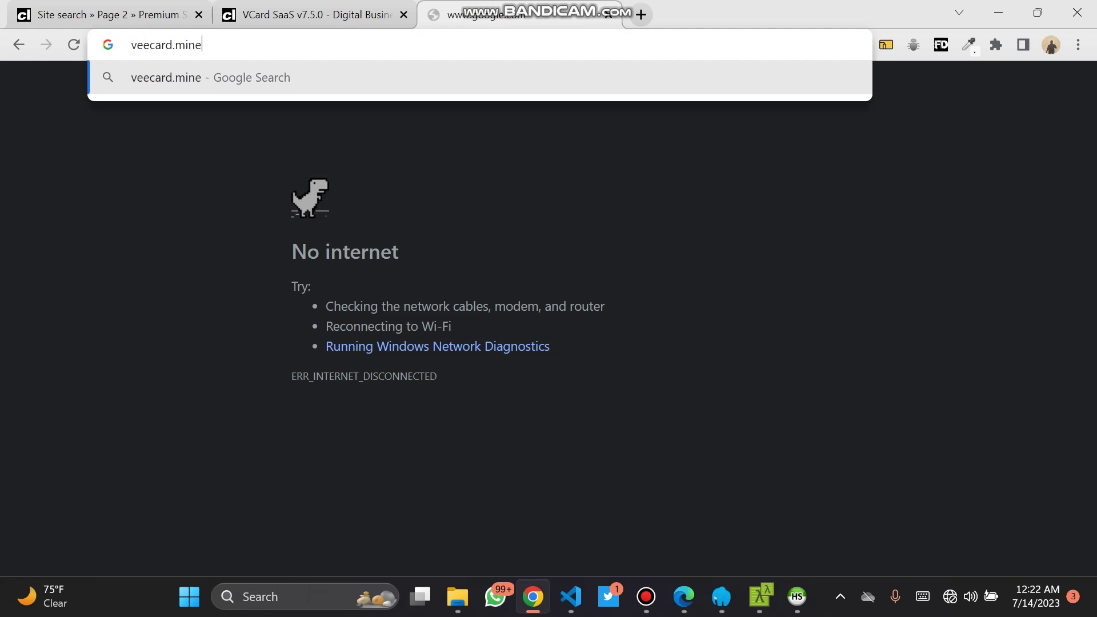
{"action": "left_click", "coordinate": [796, 596]}
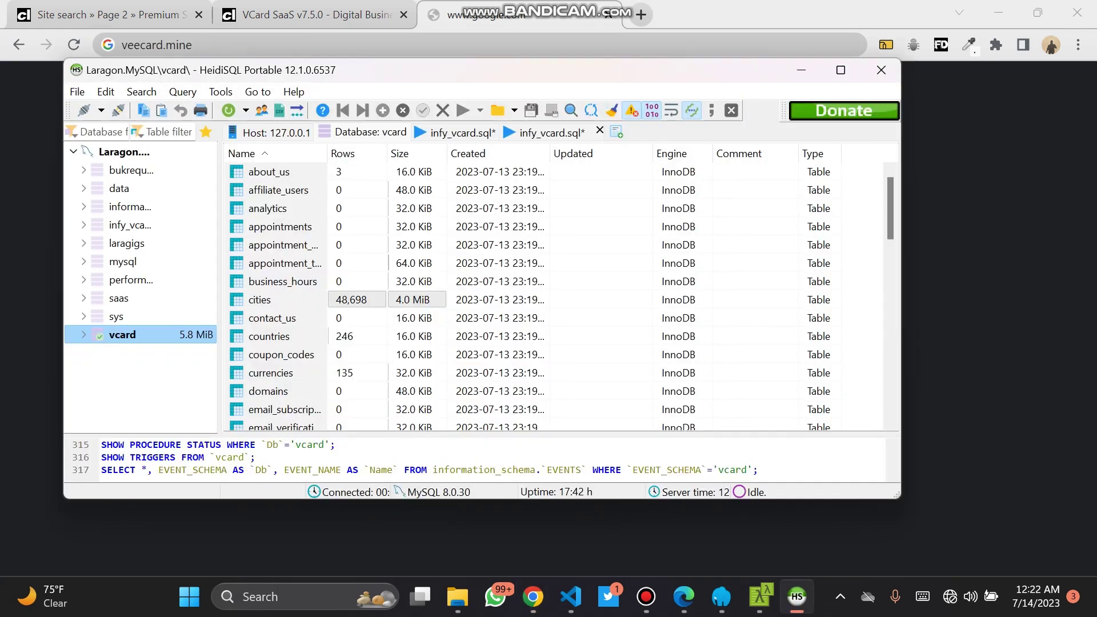
{"action": "left_click", "coordinate": [760, 596]}
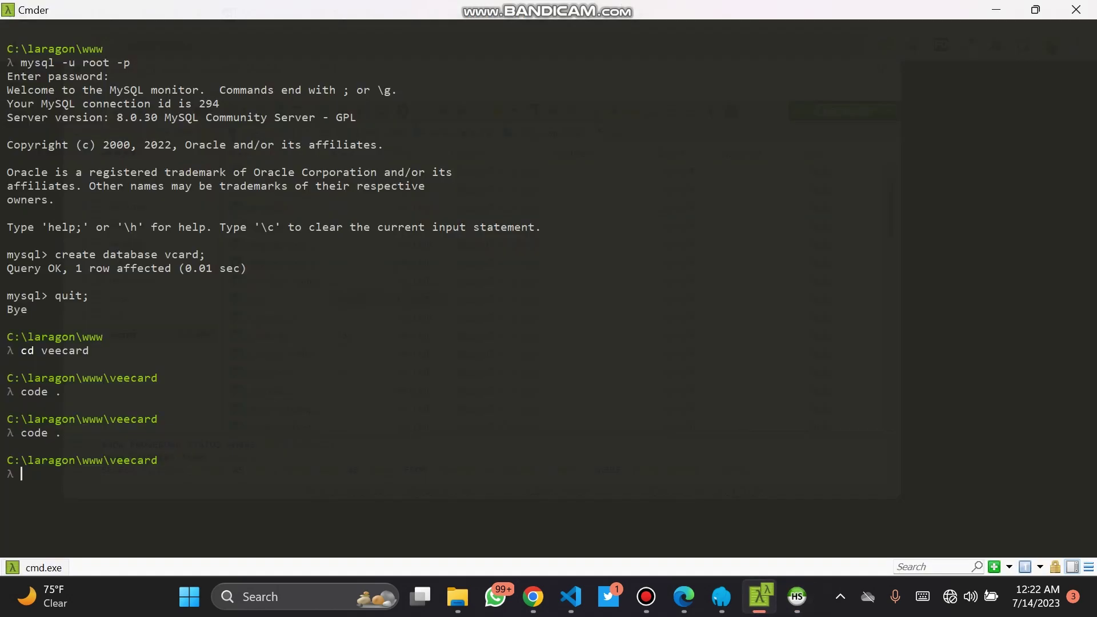
{"action": "left_click", "coordinate": [721, 597]}
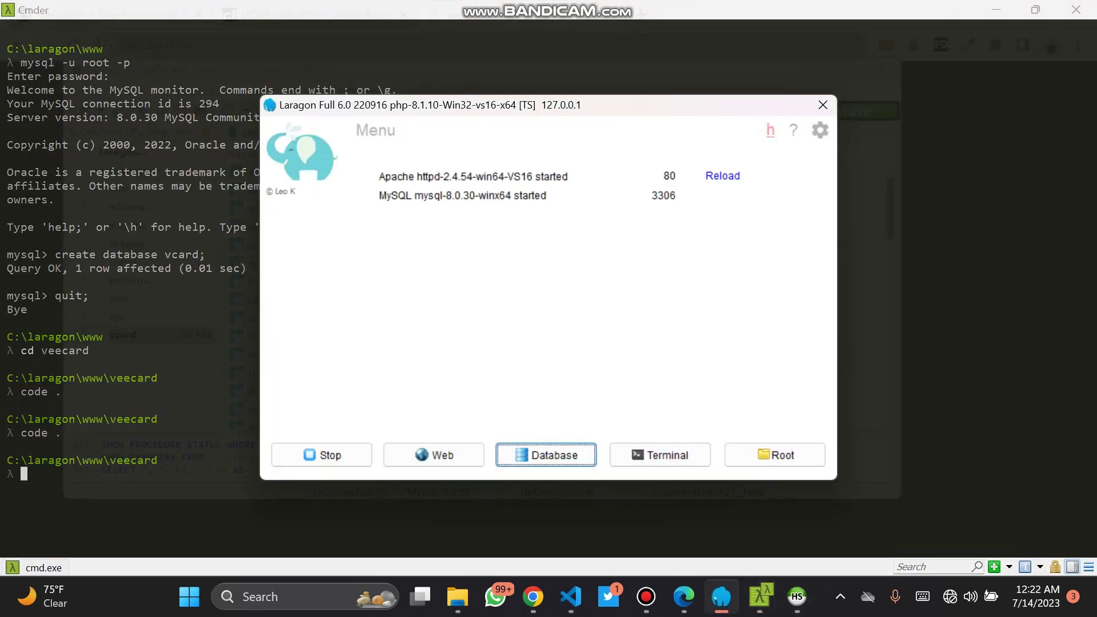
{"action": "left_click", "coordinate": [820, 130]}
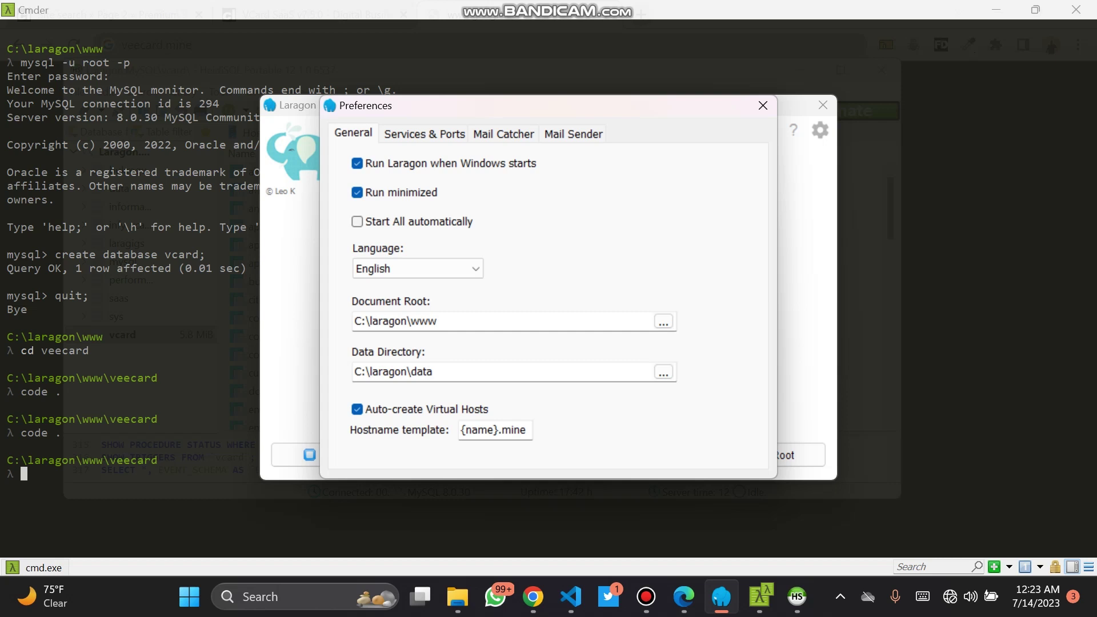
{"action": "left_click", "coordinate": [533, 597]}
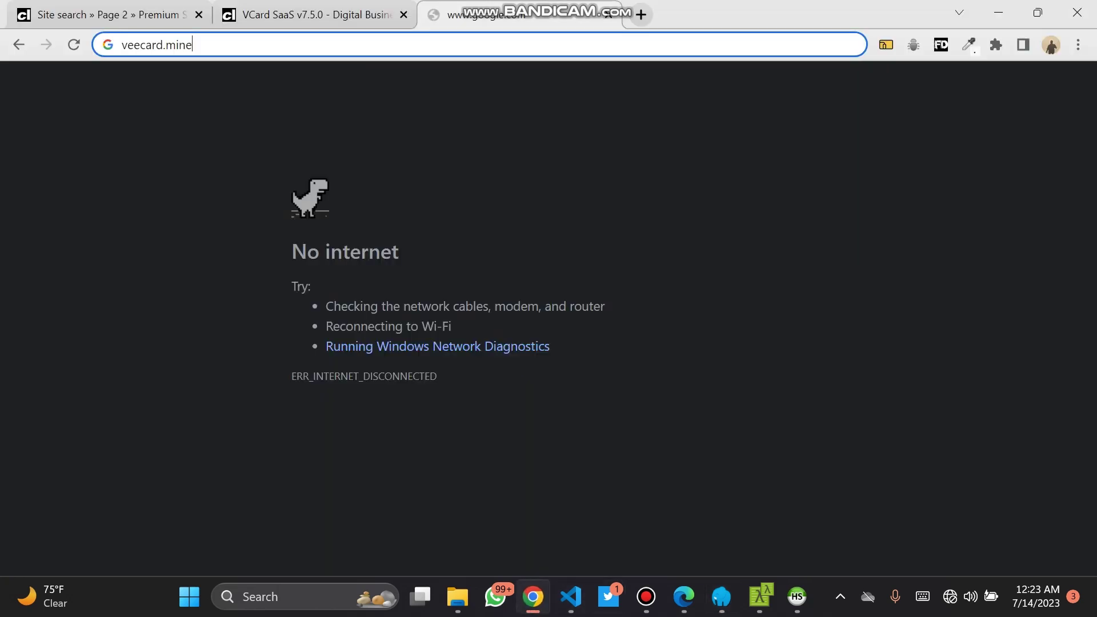
Retry veecard.mine, then try vcards.mine, and replace the failed search tab with a new tab
{"action": "key", "text": "Return"}
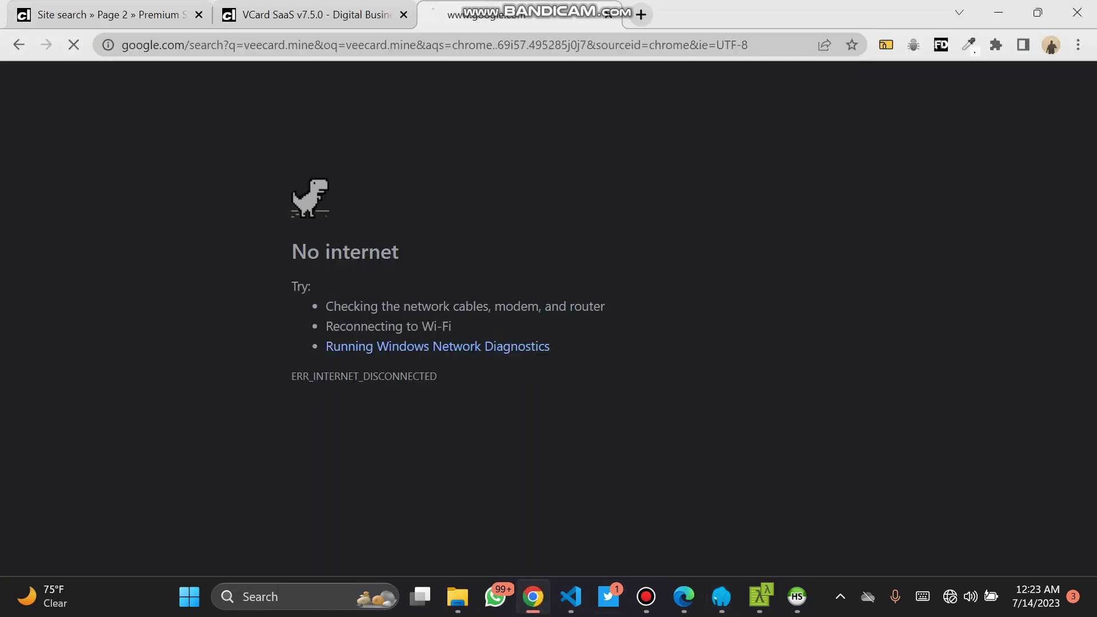
{"action": "key", "text": "ctrl+l"}
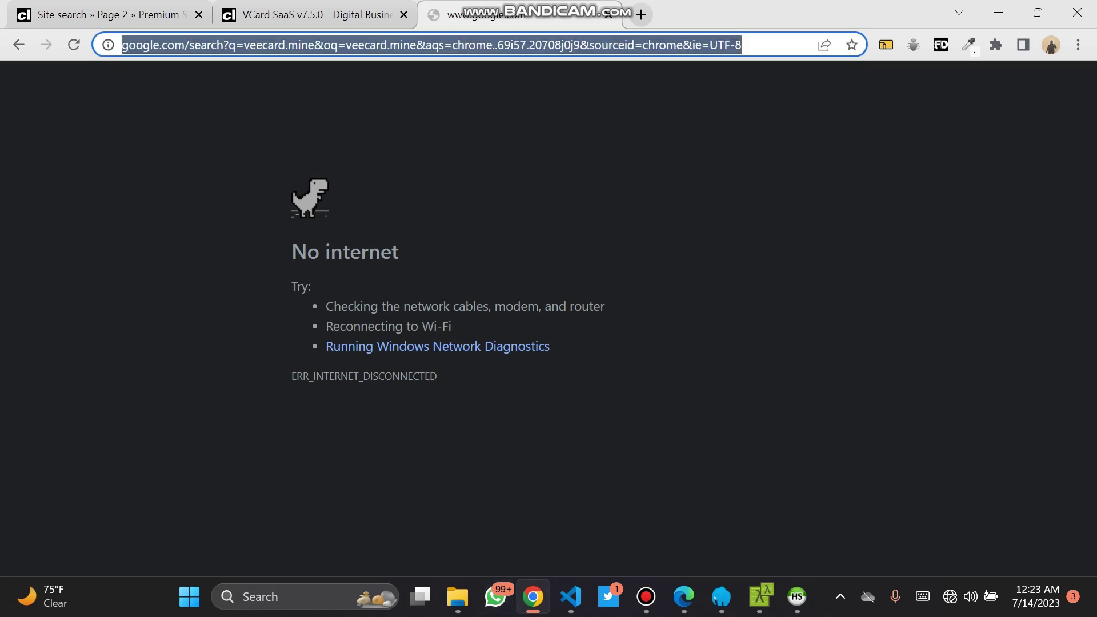
{"action": "type", "text": "vra"}
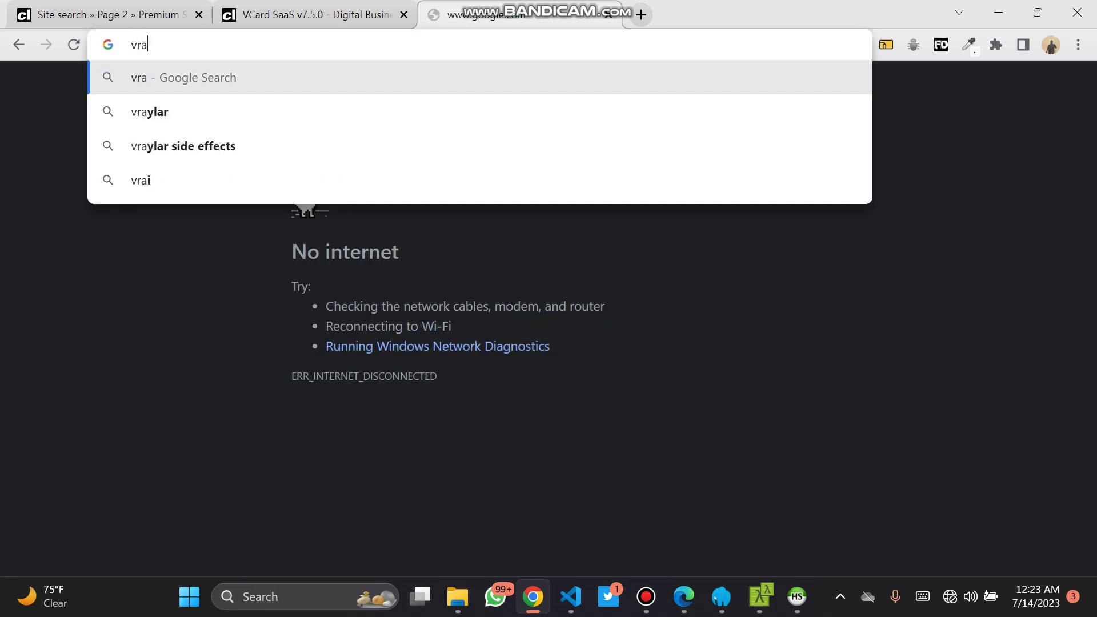
{"action": "key", "text": "BackSpace"}
{"action": "key", "text": "BackSpace"}
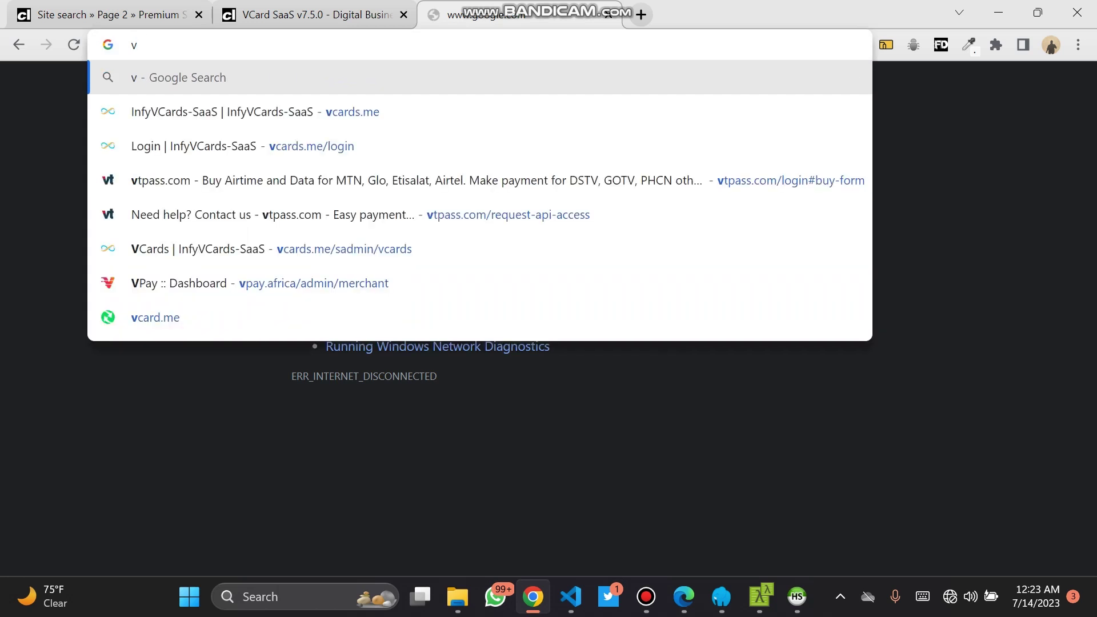
{"action": "type", "text": "card"}
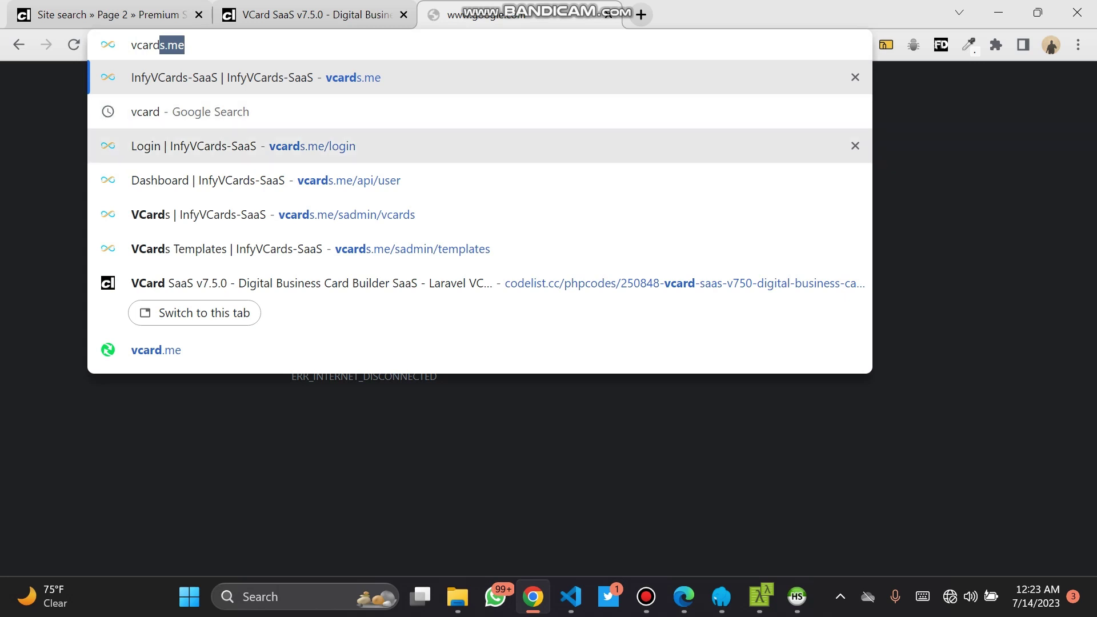
{"action": "type", "text": "s.me"}
{"action": "key", "text": "BackSpace"}
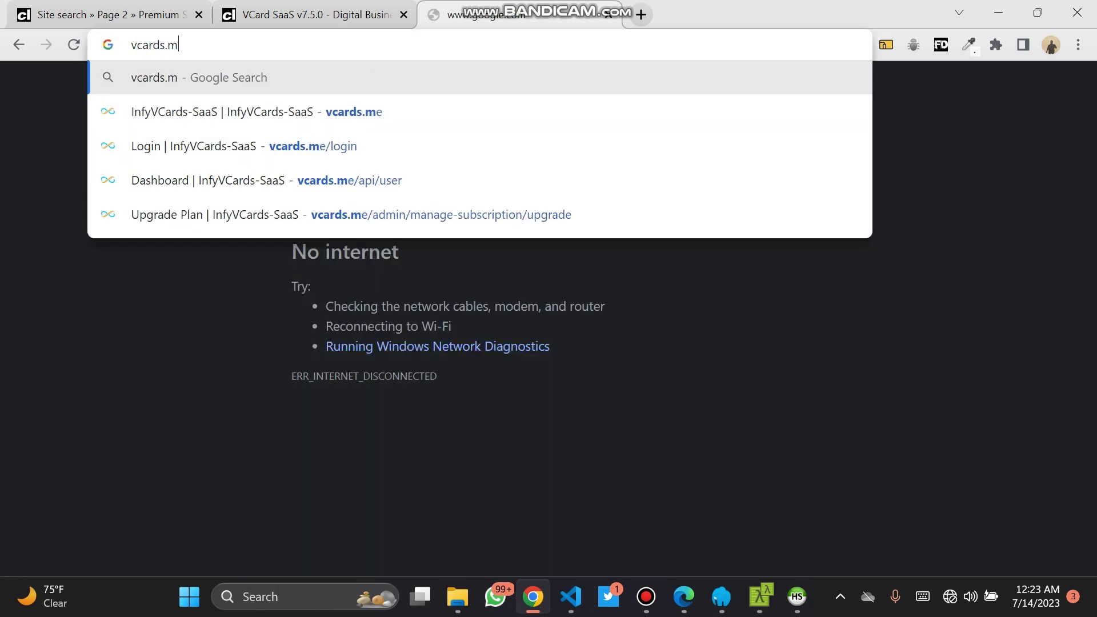
{"action": "type", "text": "ine"}
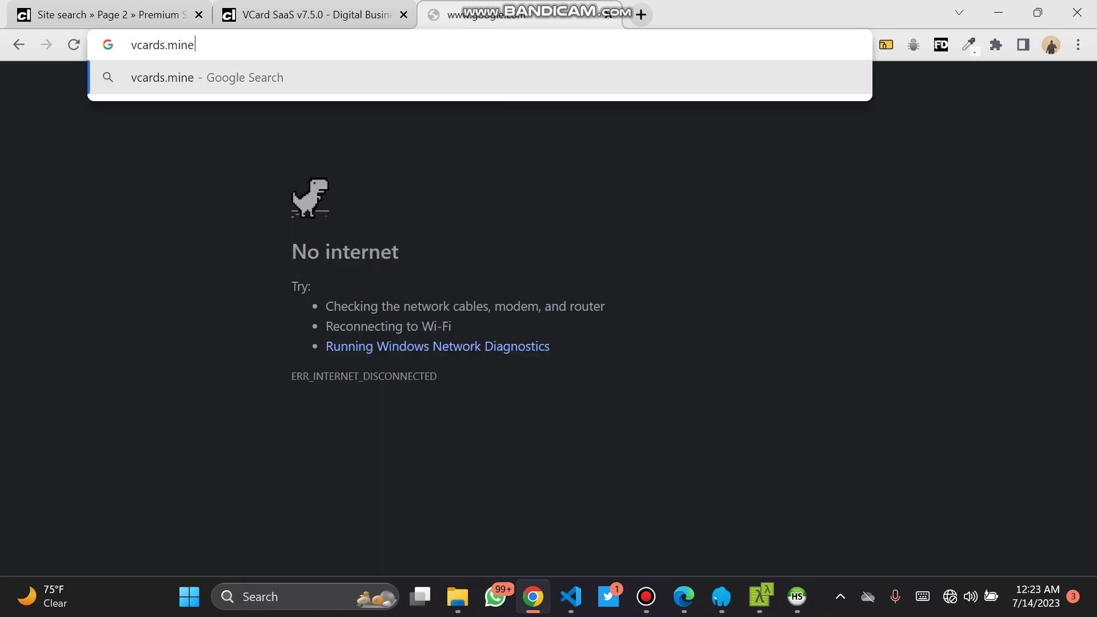
{"action": "key", "text": "Return"}
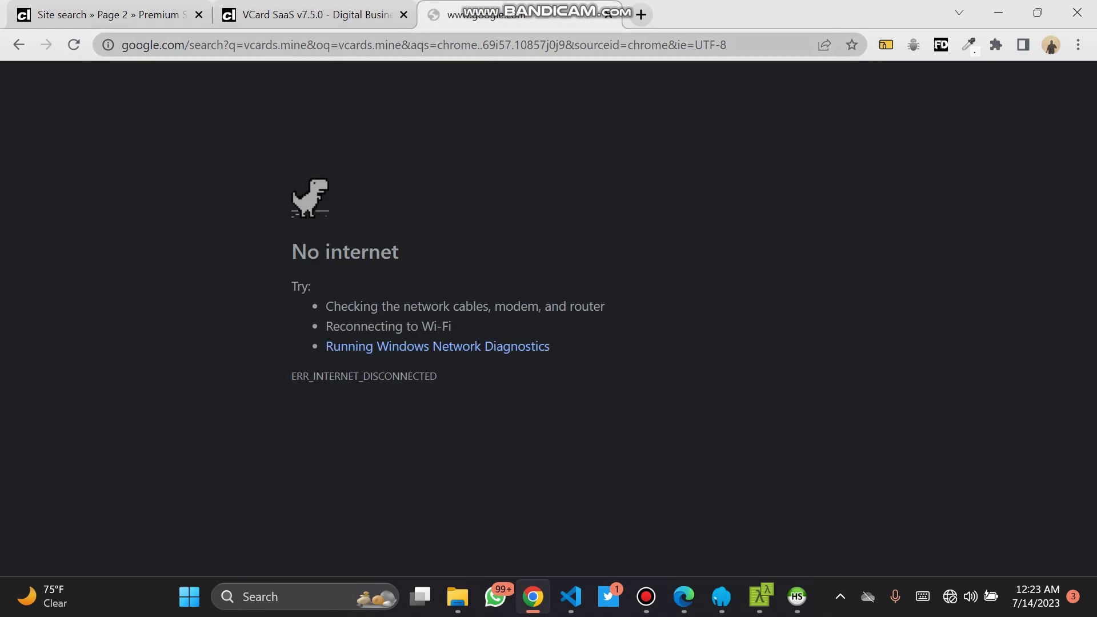
{"action": "key", "text": "ctrl+w"}
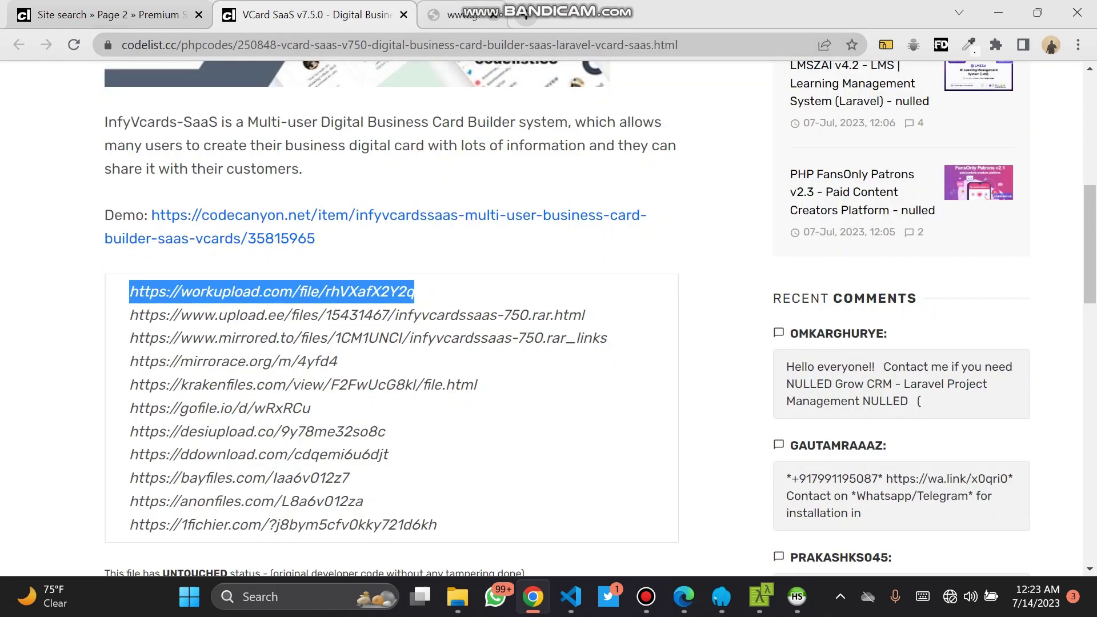
{"action": "key", "text": "ctrl+t"}
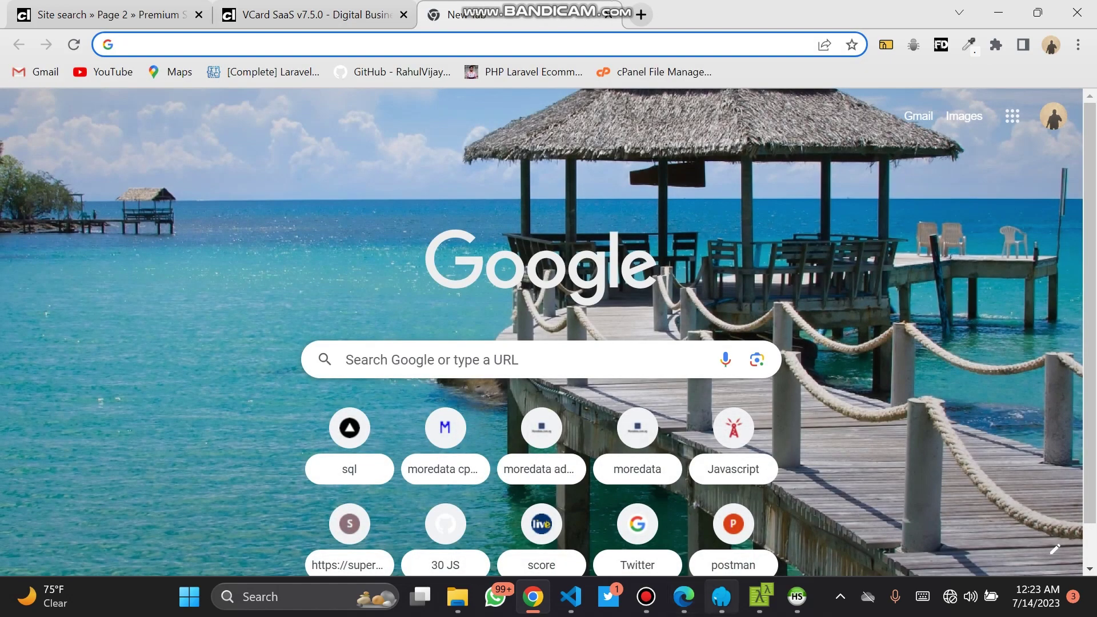
Enable the Hostname template option in Laragon Preferences and close the preferences
{"action": "left_click", "coordinate": [797, 596]}
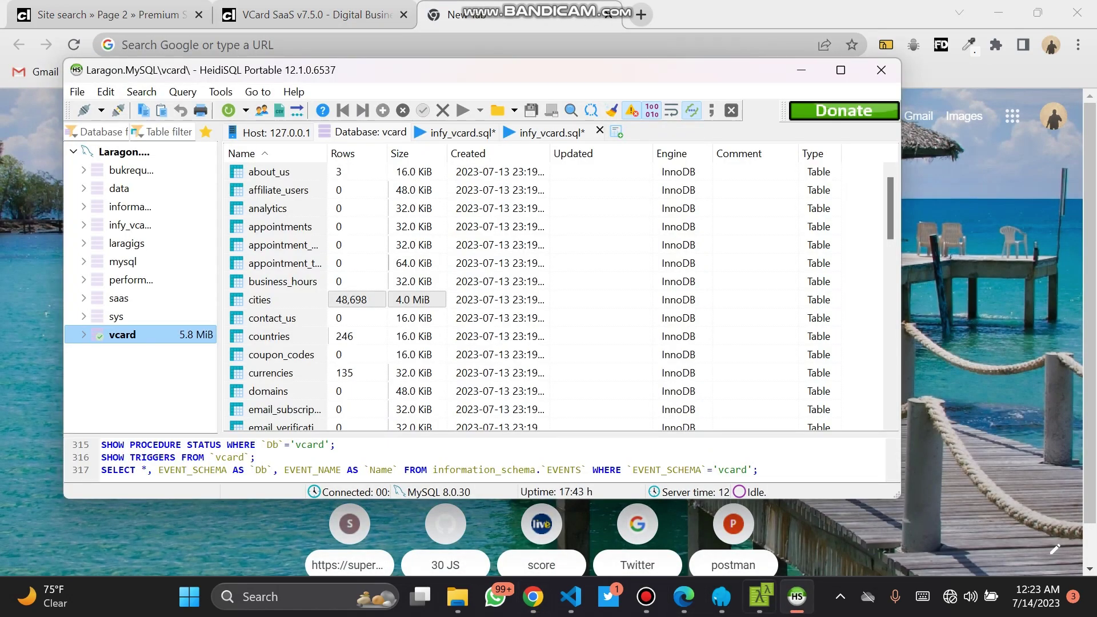
{"action": "left_click", "coordinate": [721, 596]}
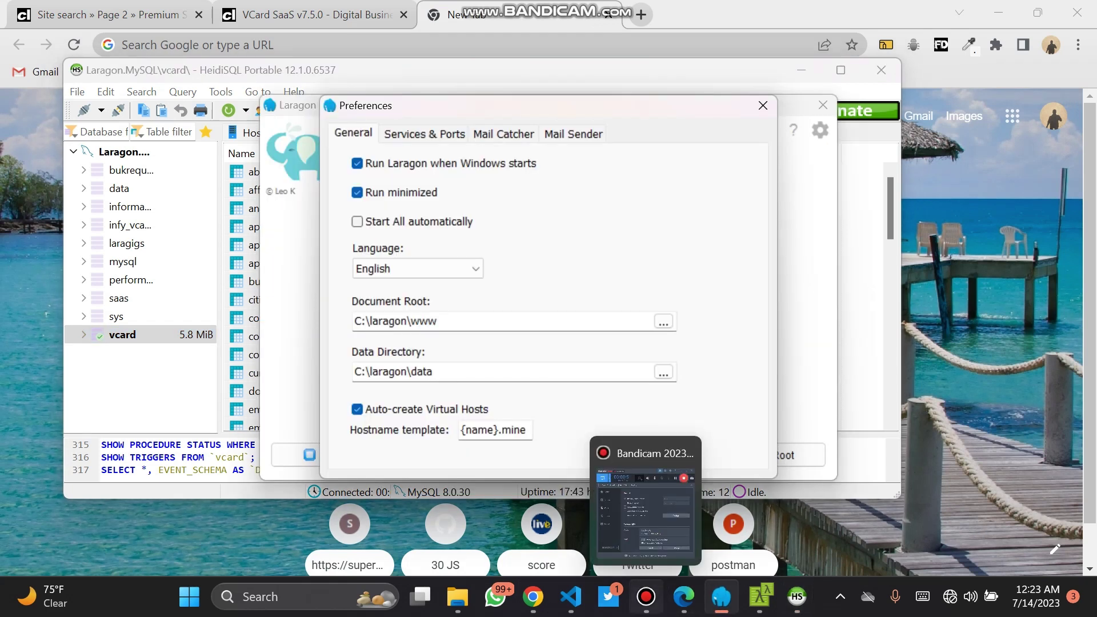
{"action": "left_click", "coordinate": [525, 429]}
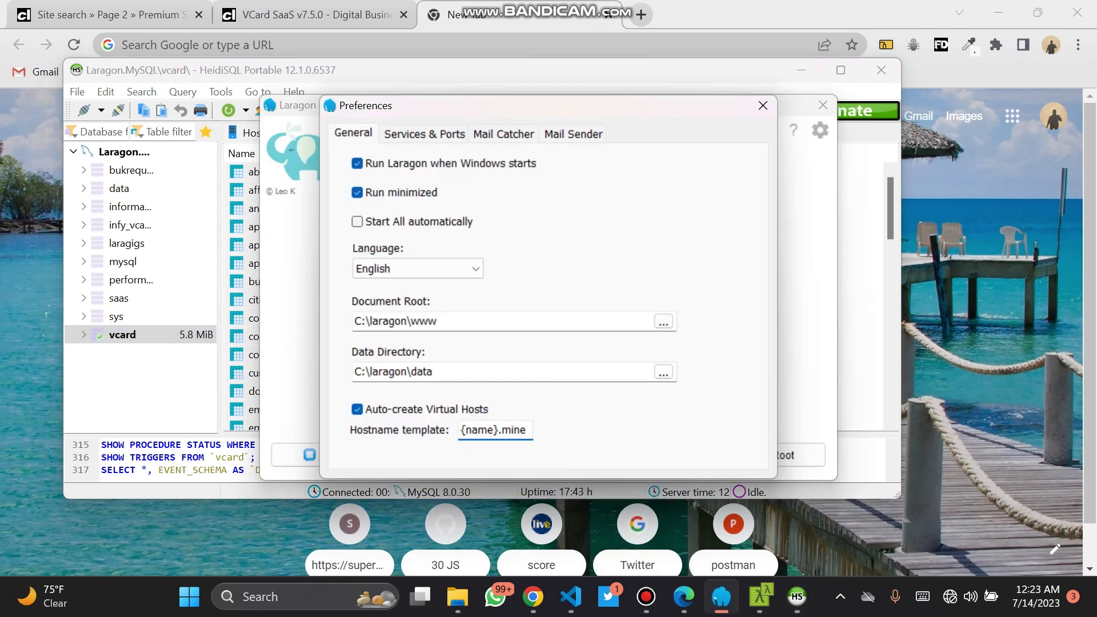
{"action": "left_click", "coordinate": [763, 105]}
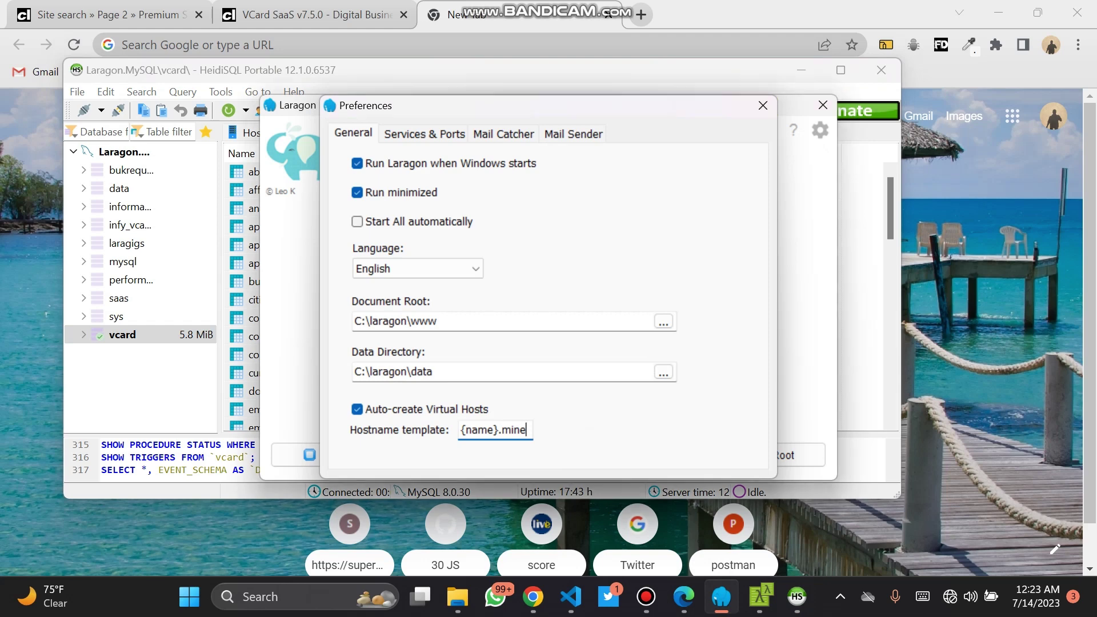
Stop and exit Laragon, reopen it from the system tray, and Start All services
{"action": "left_click", "coordinate": [337, 455]}
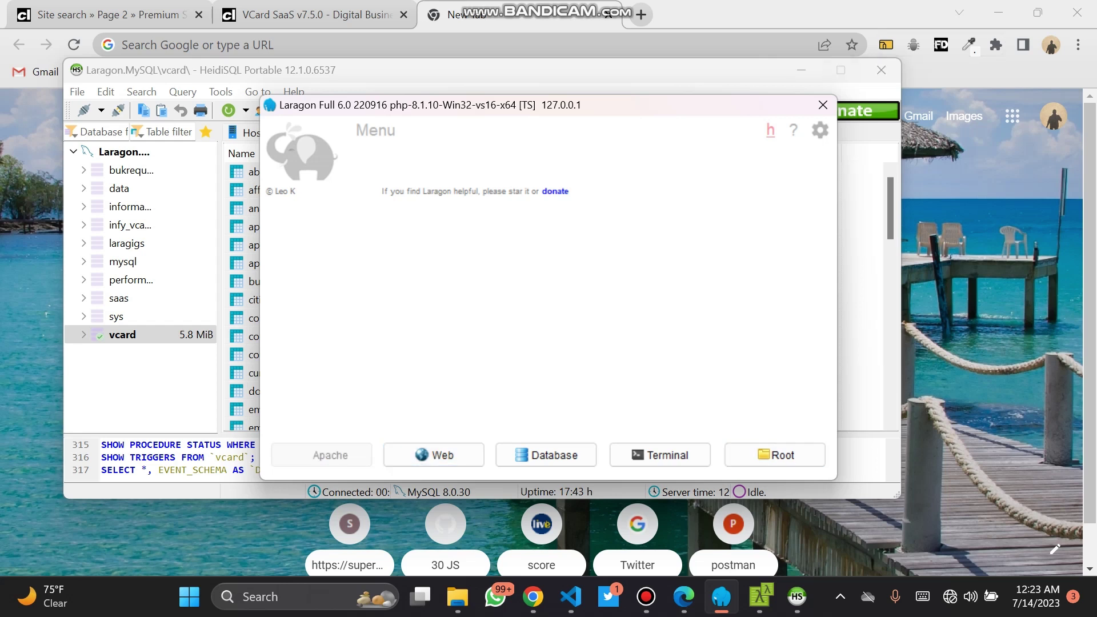
{"action": "left_click", "coordinate": [823, 105]}
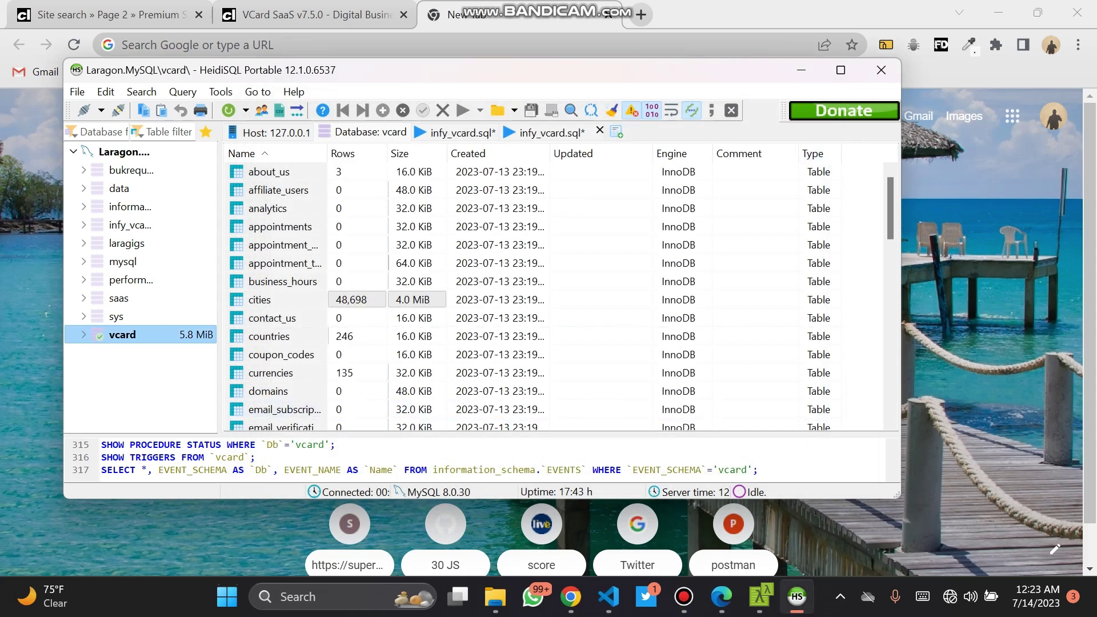
{"action": "left_click", "coordinate": [840, 596]}
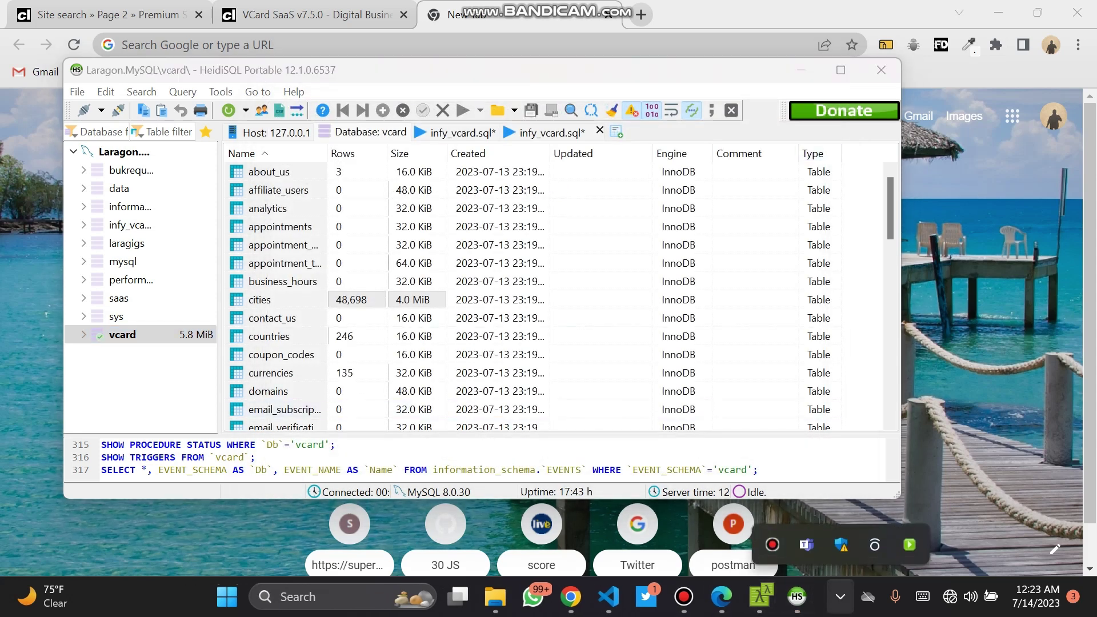
{"action": "left_click", "coordinate": [908, 544]}
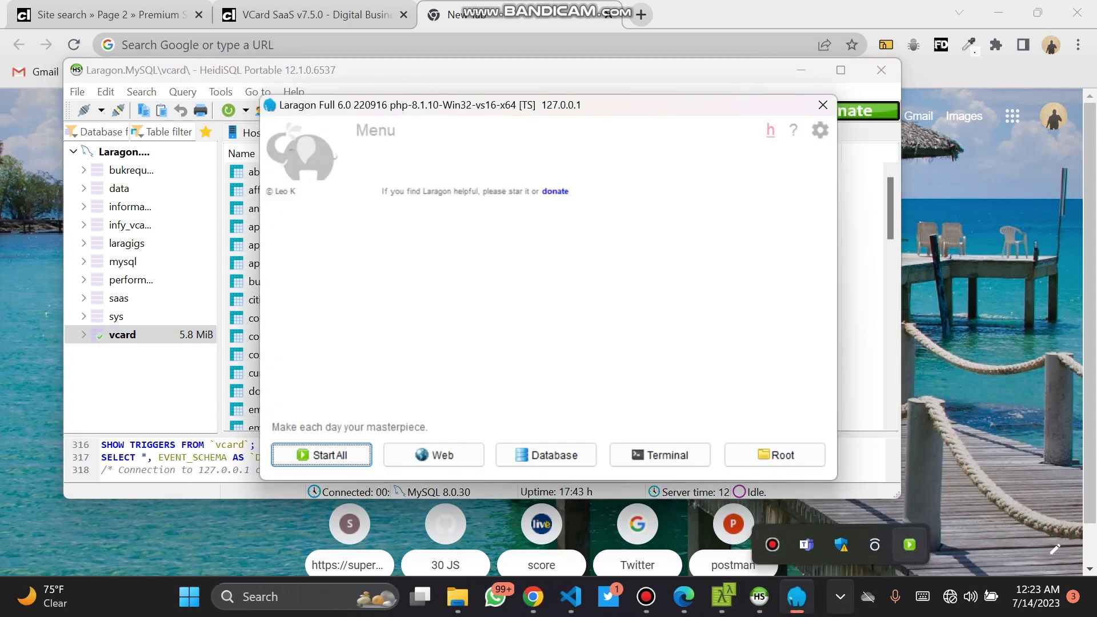
{"action": "left_click", "coordinate": [348, 460]}
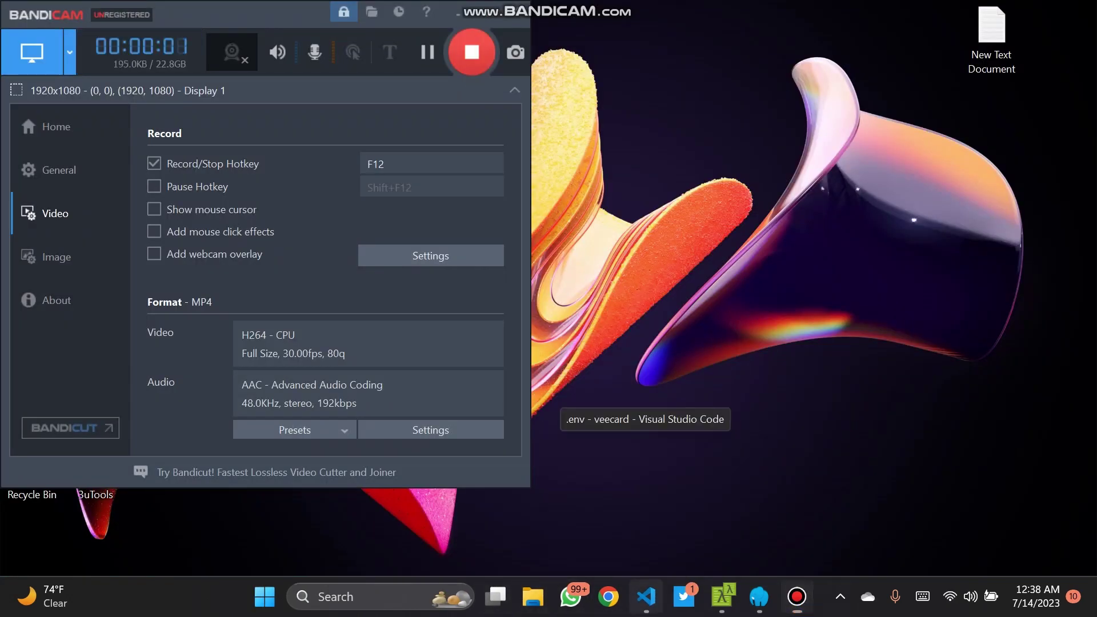
Review the veecard .env file's settings, including APP_NAME veecard and DB_DATABASE infy_vcards
{"action": "left_click", "coordinate": [645, 596]}
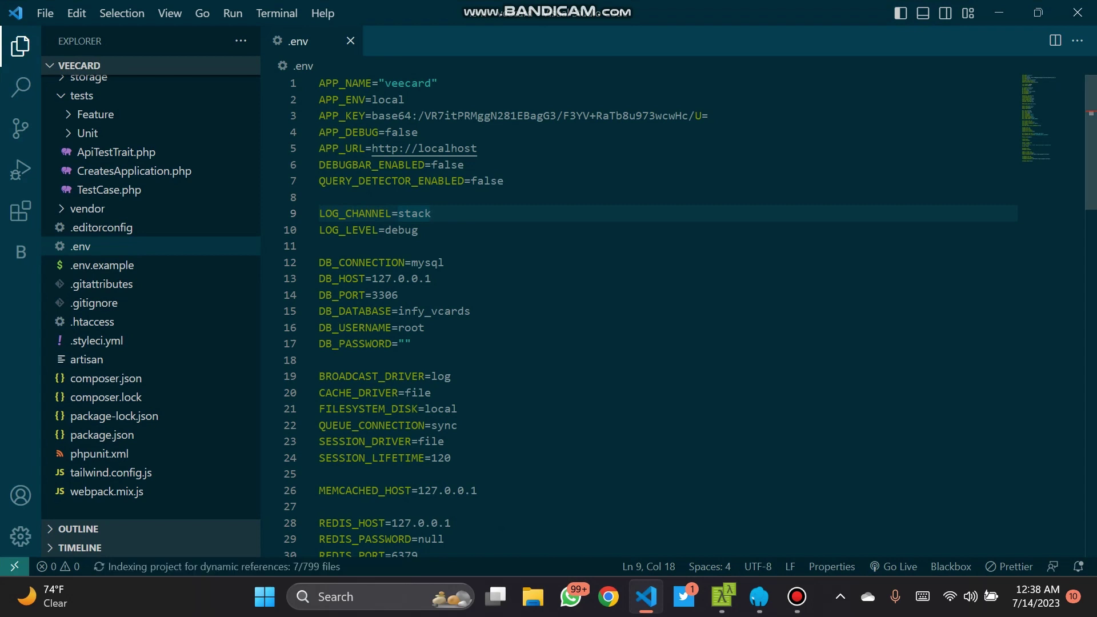
{"action": "scroll", "coordinate": [685, 320], "scroll_direction": "down", "scroll_amount": 5}
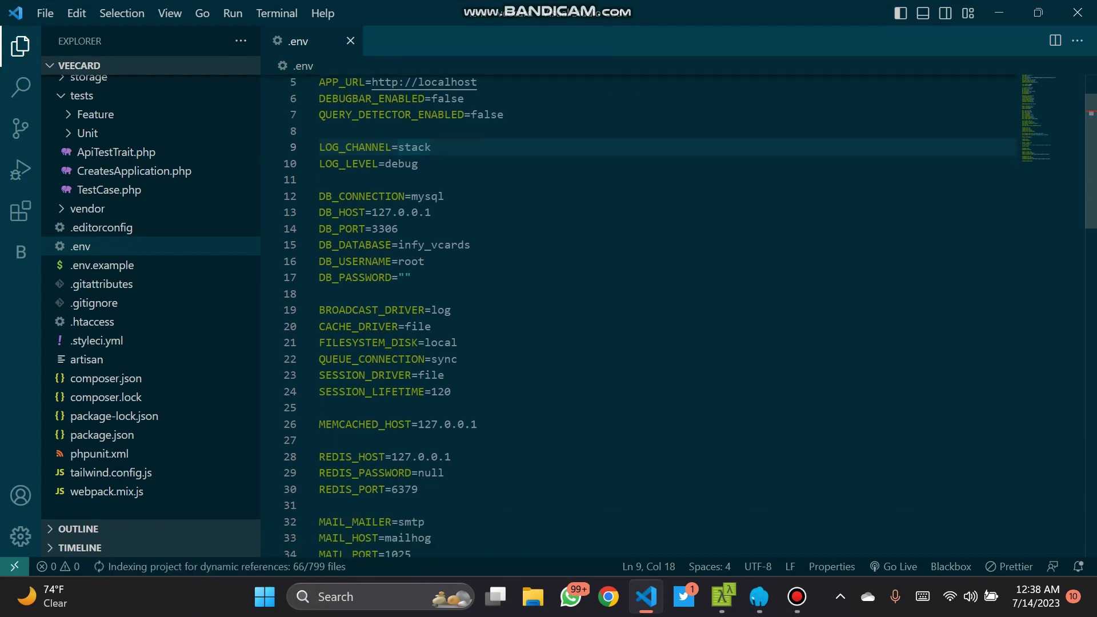
{"action": "scroll", "coordinate": [685, 320], "scroll_direction": "down", "scroll_amount": 6}
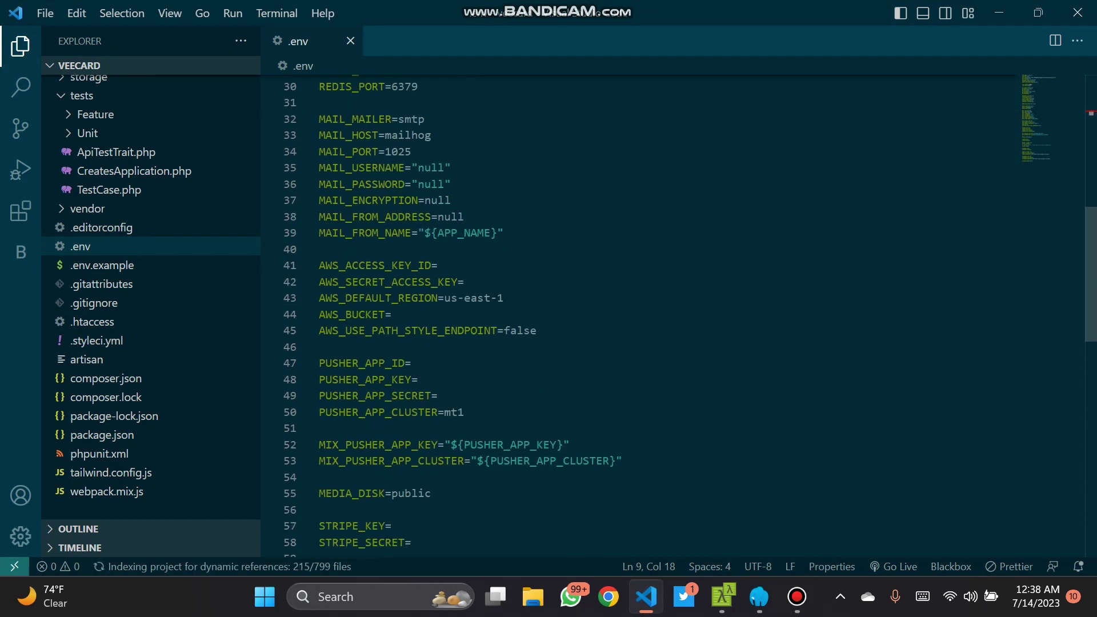
{"action": "scroll", "coordinate": [685, 320], "scroll_direction": "up", "scroll_amount": 3}
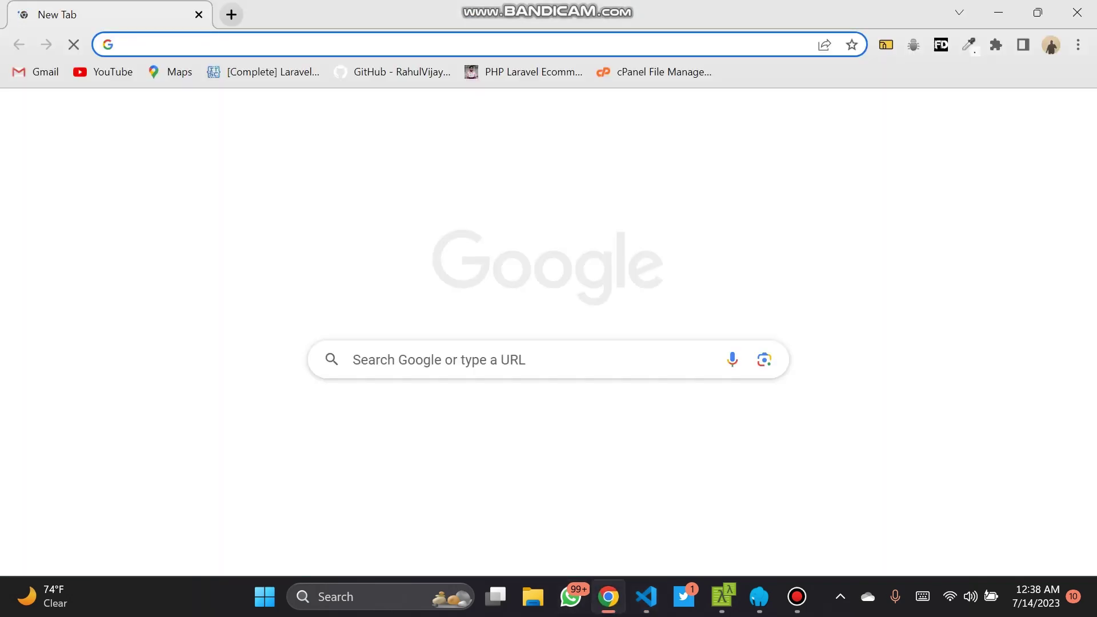
Load veecard.me in Chrome, dismiss the cookie banner, and go to the Sign In page
{"action": "type", "text": "vee"}
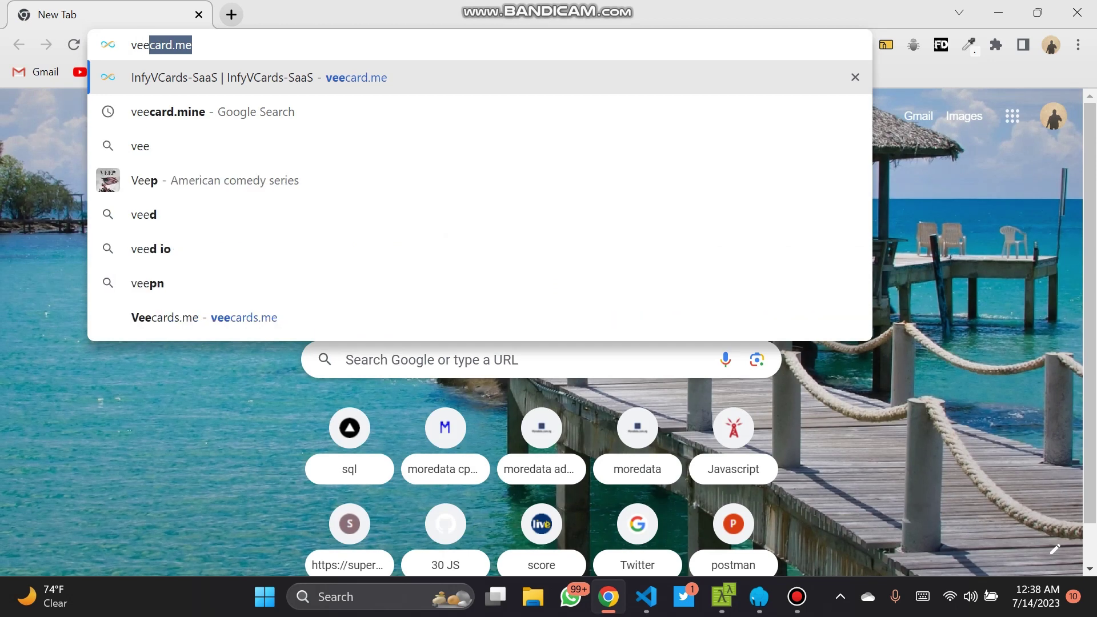
{"action": "key", "text": "Return"}
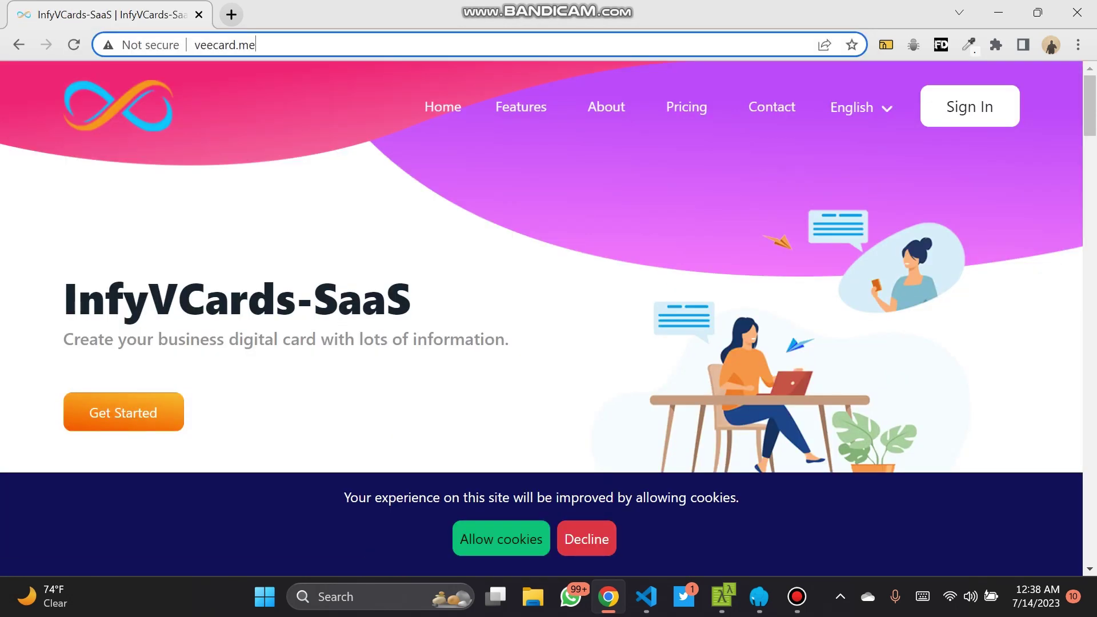
{"action": "scroll", "coordinate": [548, 265], "scroll_direction": "down", "scroll_amount": 2}
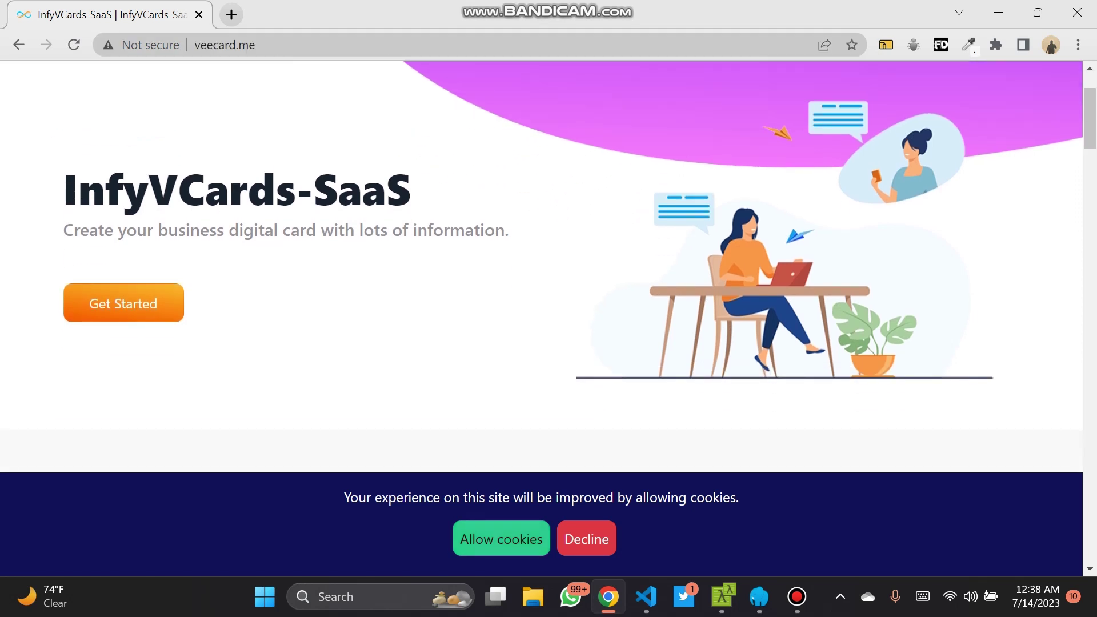
{"action": "left_click", "coordinate": [501, 538]}
{"action": "scroll", "coordinate": [124, 303], "scroll_direction": "up", "scroll_amount": 2}
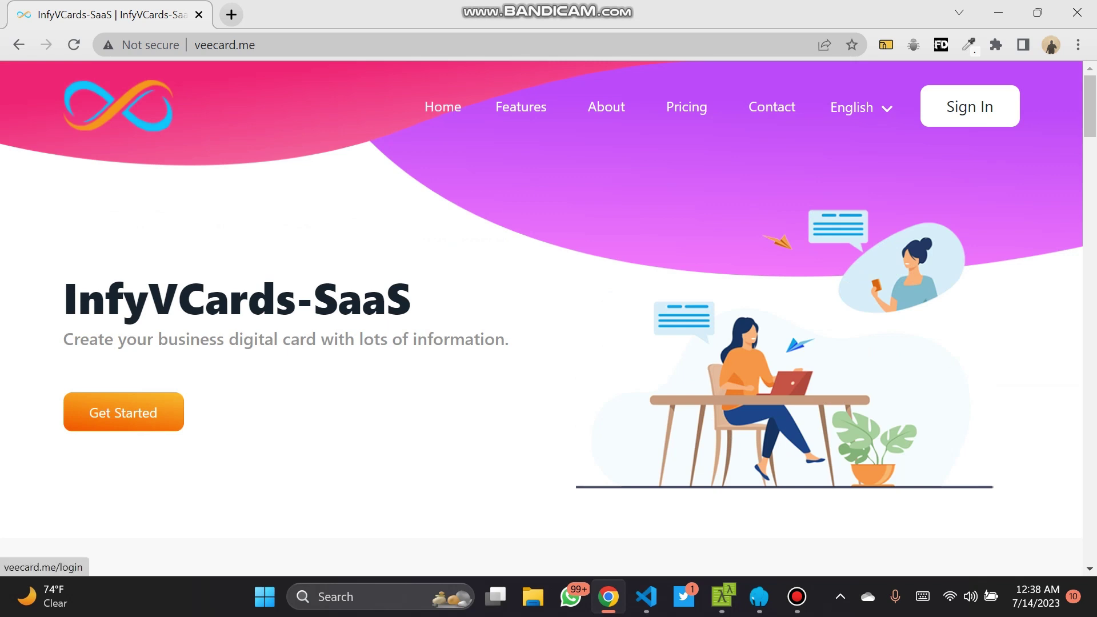
{"action": "left_click", "coordinate": [969, 106]}
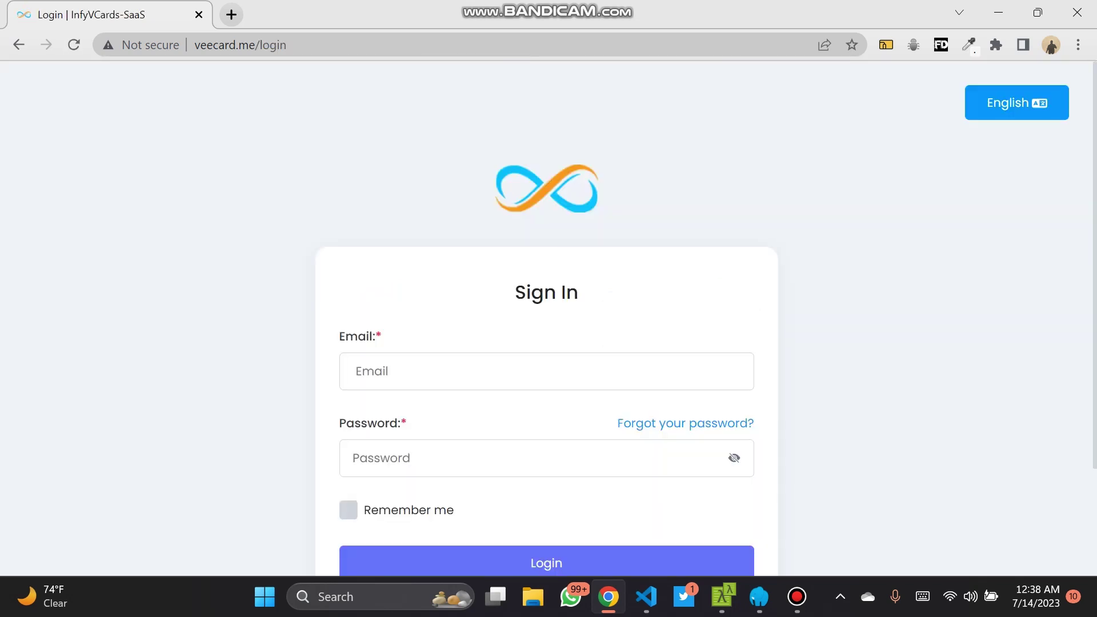
Fill the Email field with the saved super-admin address from the autofill suggestions
{"action": "left_click", "coordinate": [442, 371]}
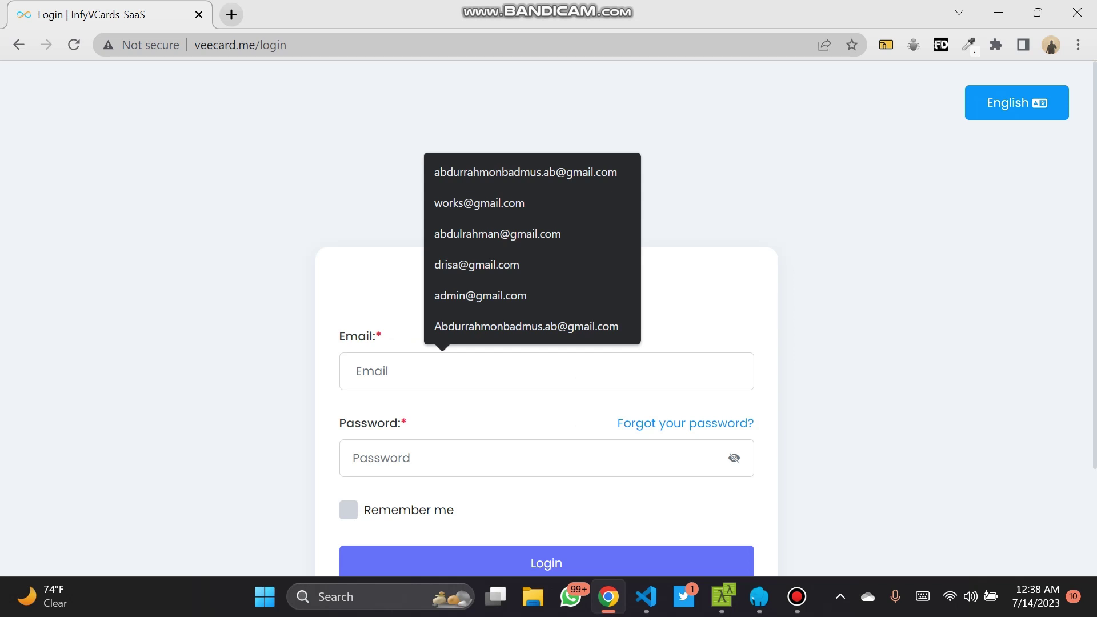
{"action": "type", "text": "sa"}
{"action": "key", "text": "Return"}
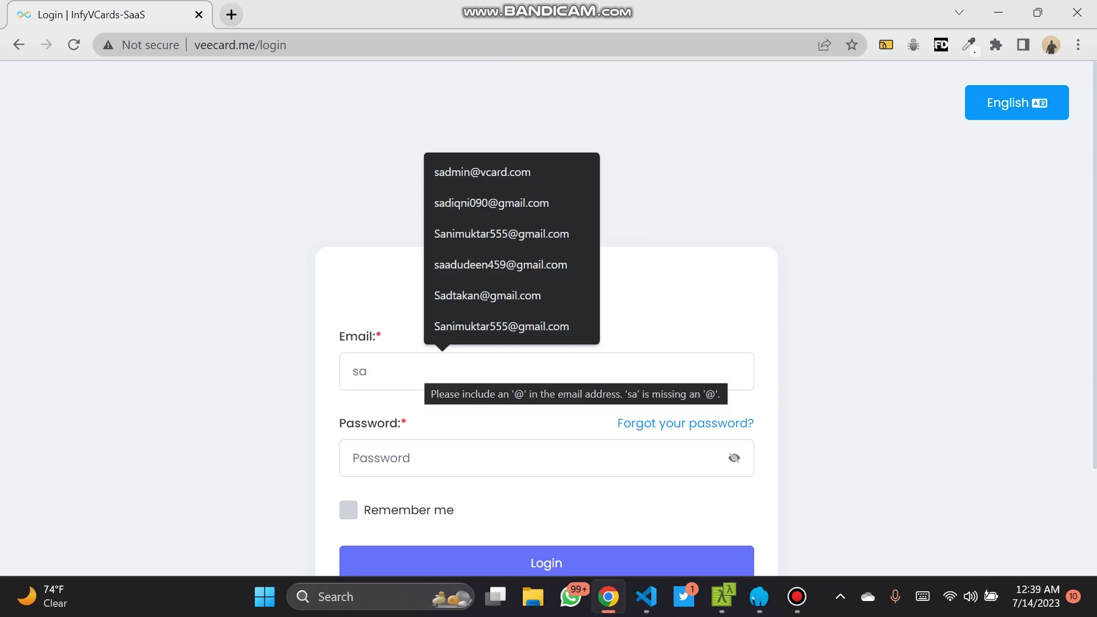
{"action": "key", "text": "Down"}
{"action": "key", "text": "Down"}
{"action": "key", "text": "Return"}
{"action": "key", "text": "Return"}
Enter the super-admin account password in the Password field
{"action": "scroll", "coordinate": [546, 325], "scroll_direction": "down", "scroll_amount": 1}
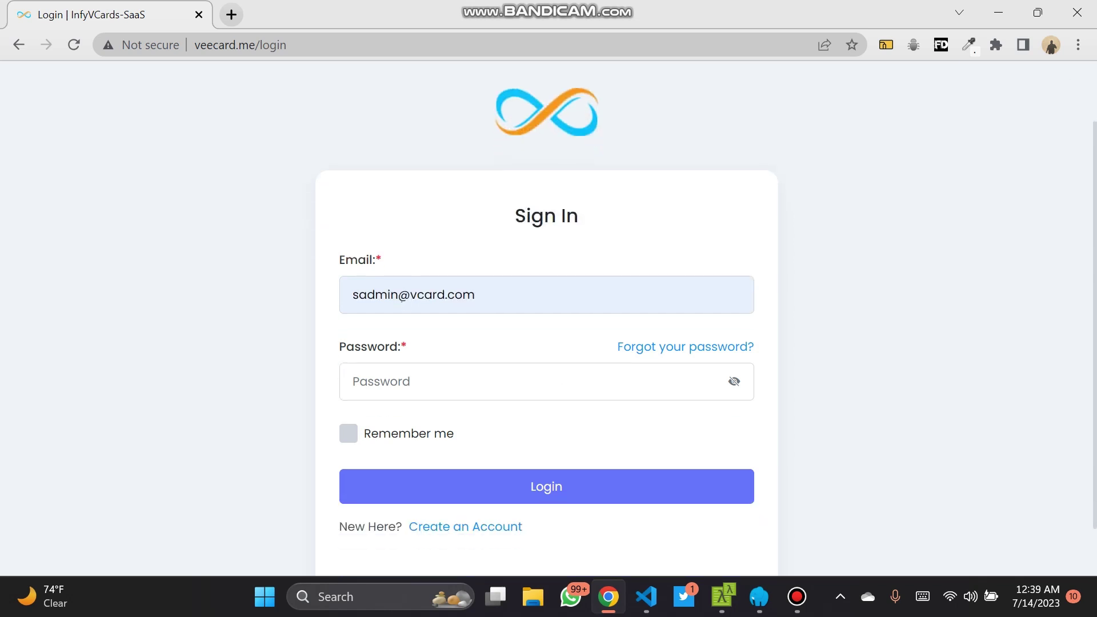
{"action": "left_click", "coordinate": [366, 382]}
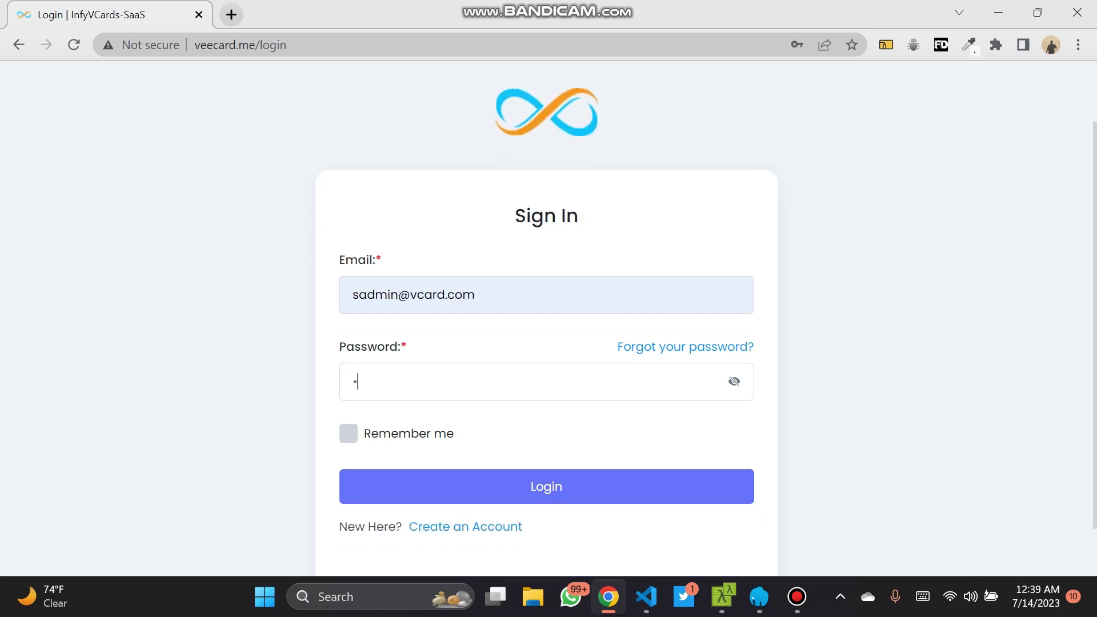
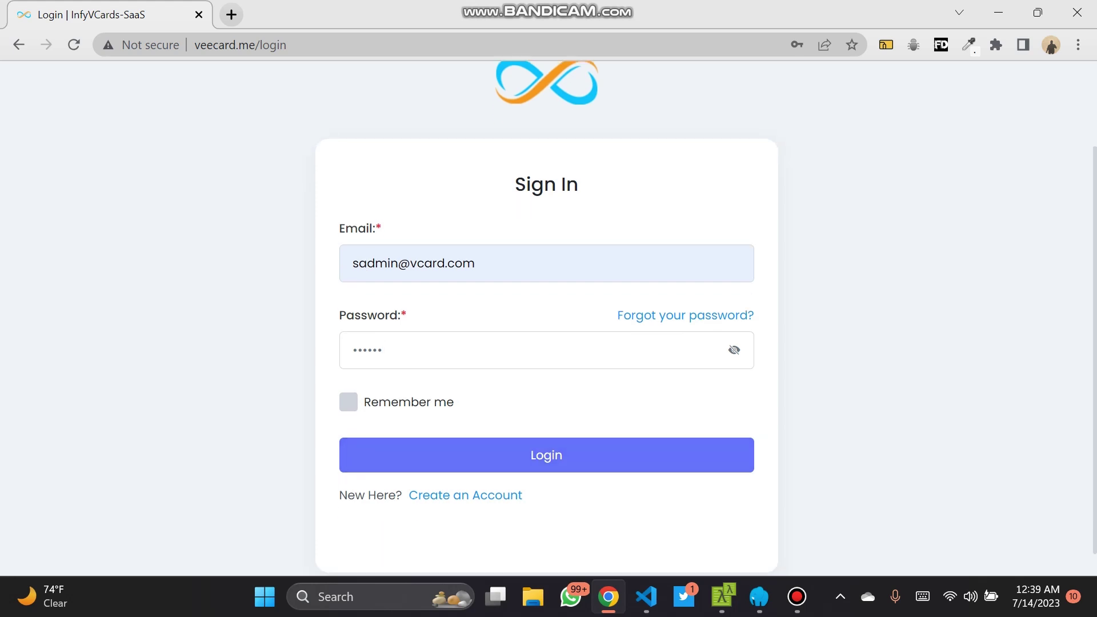
Clear the prefilled super admin email, log in as admin, and dismiss Chrome's password prompts
{"action": "key", "text": "ctrl+a"}
{"action": "key", "text": "BackSpace"}
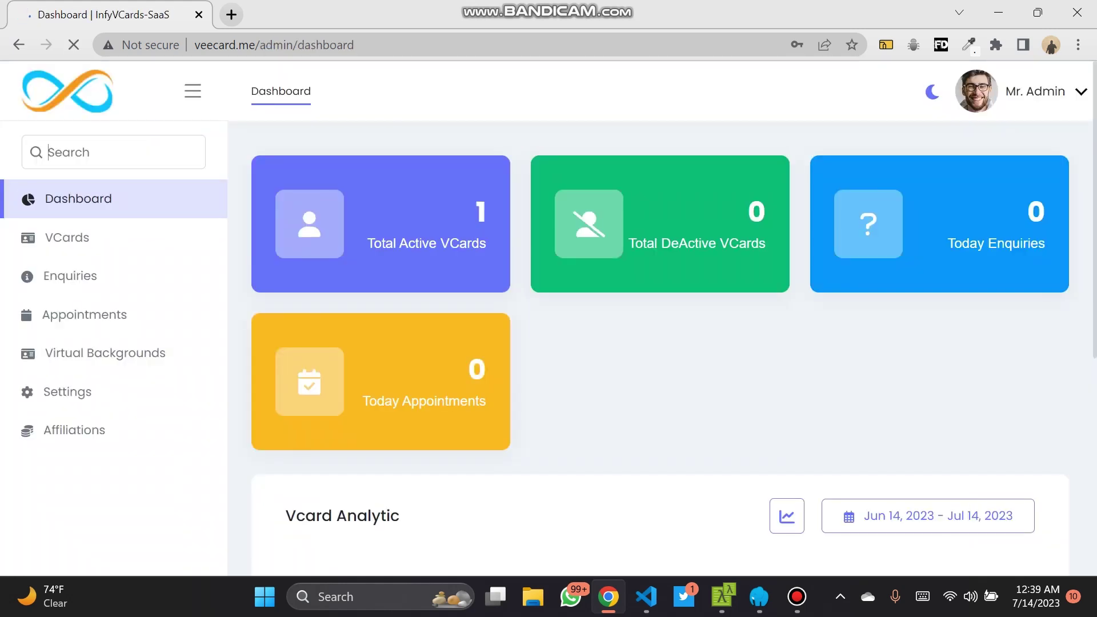
{"action": "scroll", "coordinate": [660, 317], "scroll_direction": "down", "scroll_amount": 8}
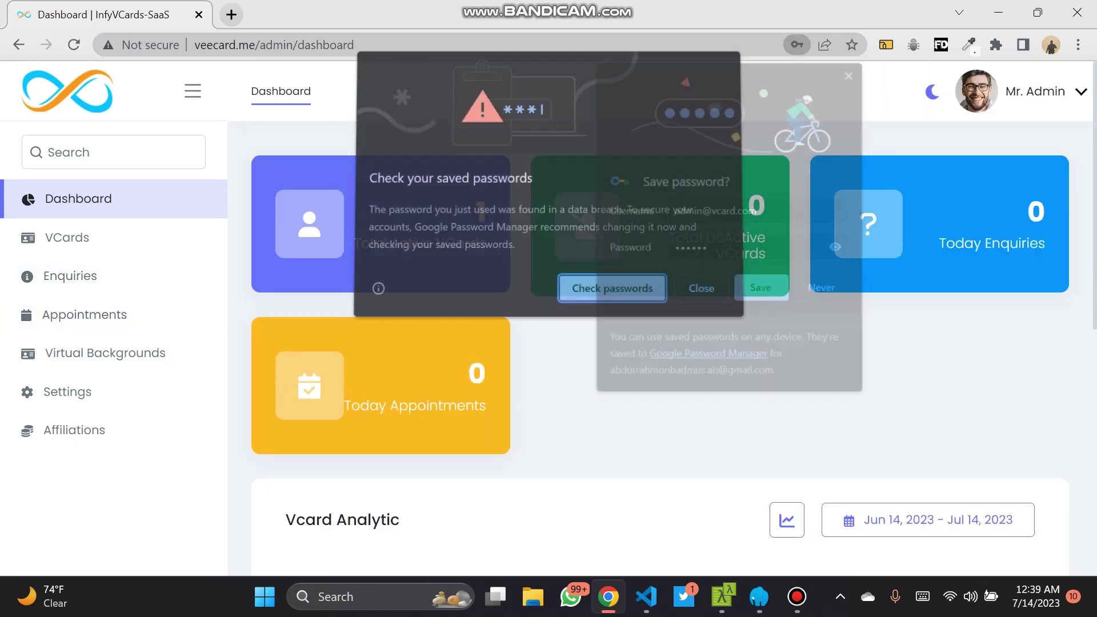
{"action": "left_click", "coordinate": [708, 292]}
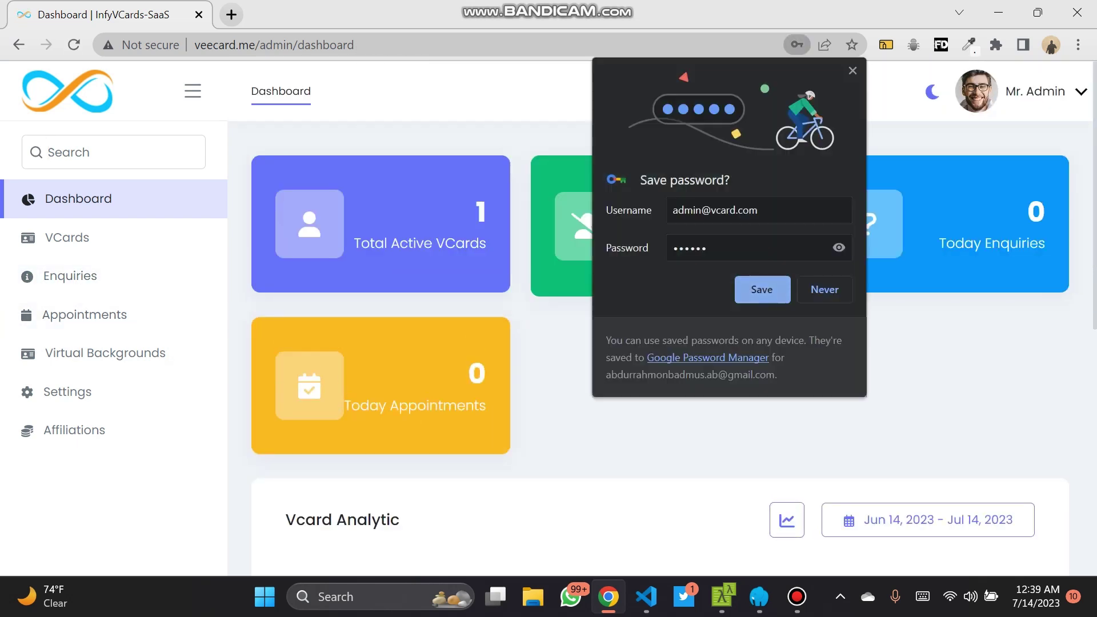
{"action": "left_click", "coordinate": [761, 289]}
Visit the empty Appointments page and sign out from the admin account menu
{"action": "left_click", "coordinate": [1035, 92]}
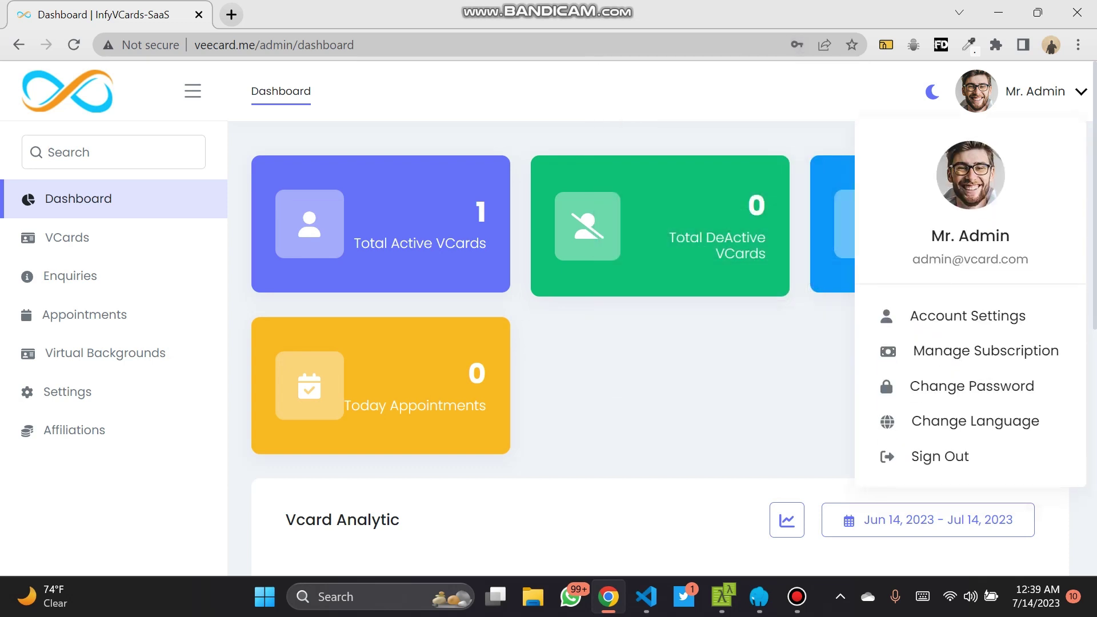
{"action": "left_click", "coordinate": [939, 455]}
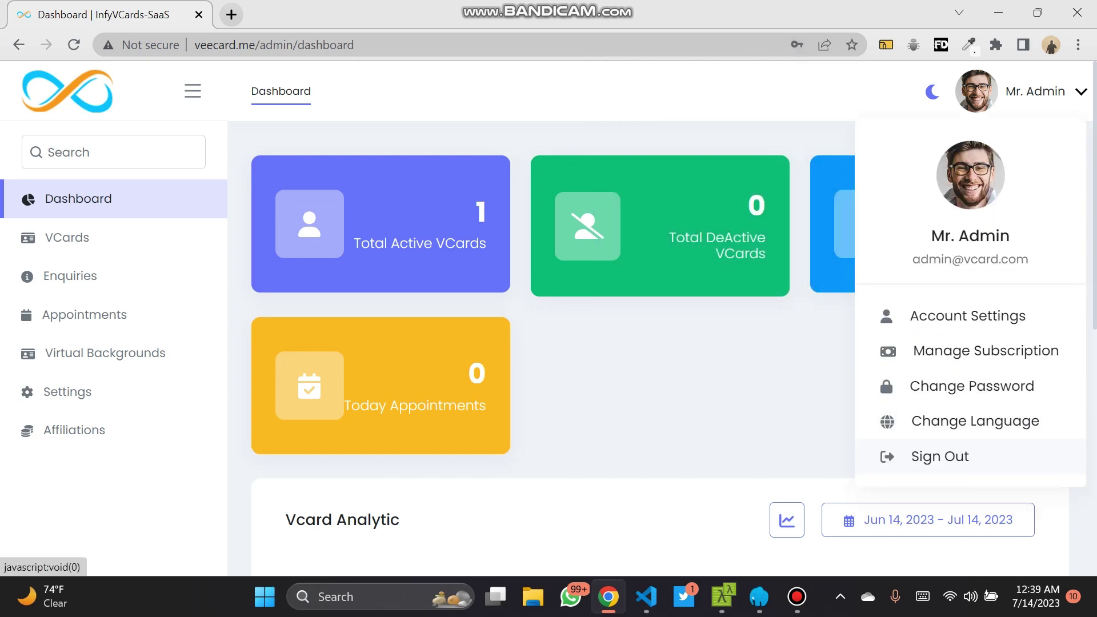
{"action": "scroll", "coordinate": [663, 318], "scroll_direction": "down", "scroll_amount": 2}
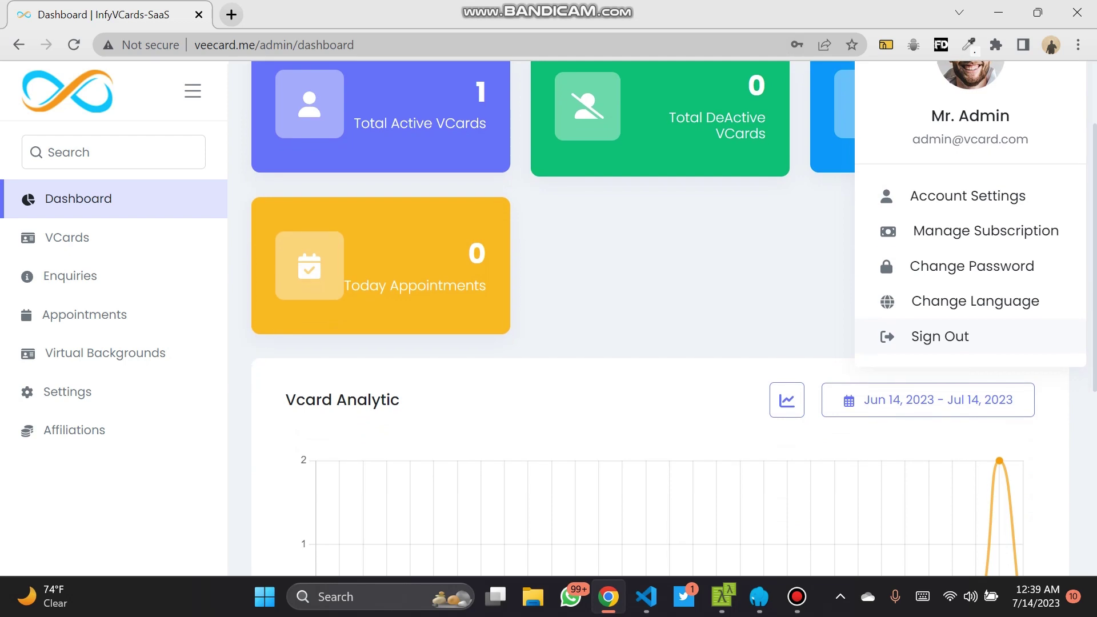
{"action": "left_click", "coordinate": [84, 314]}
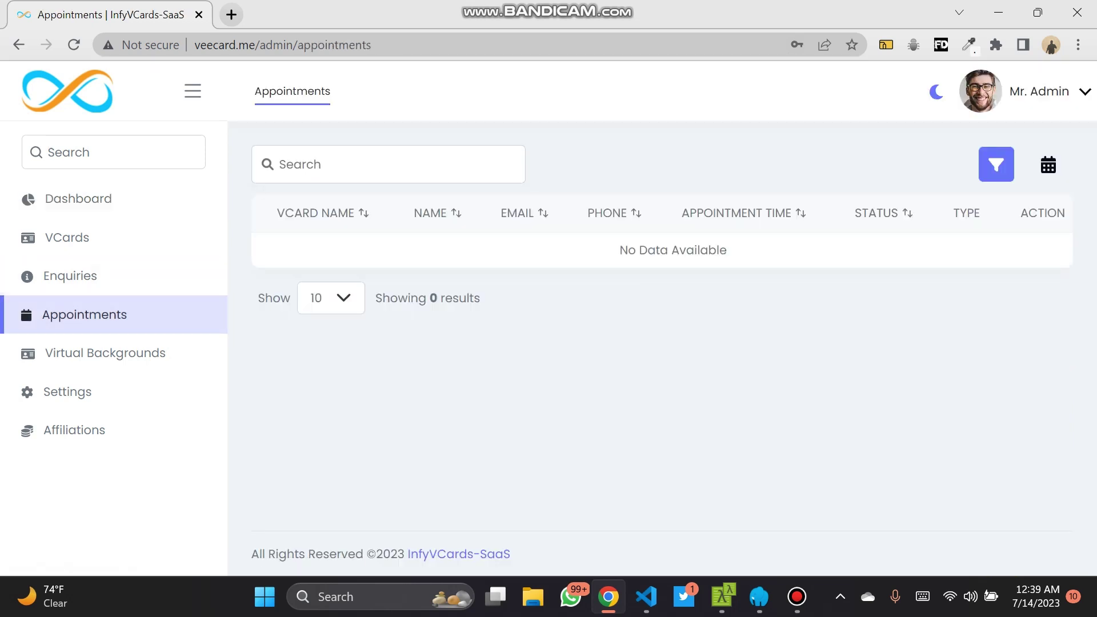
{"action": "left_click", "coordinate": [943, 456]}
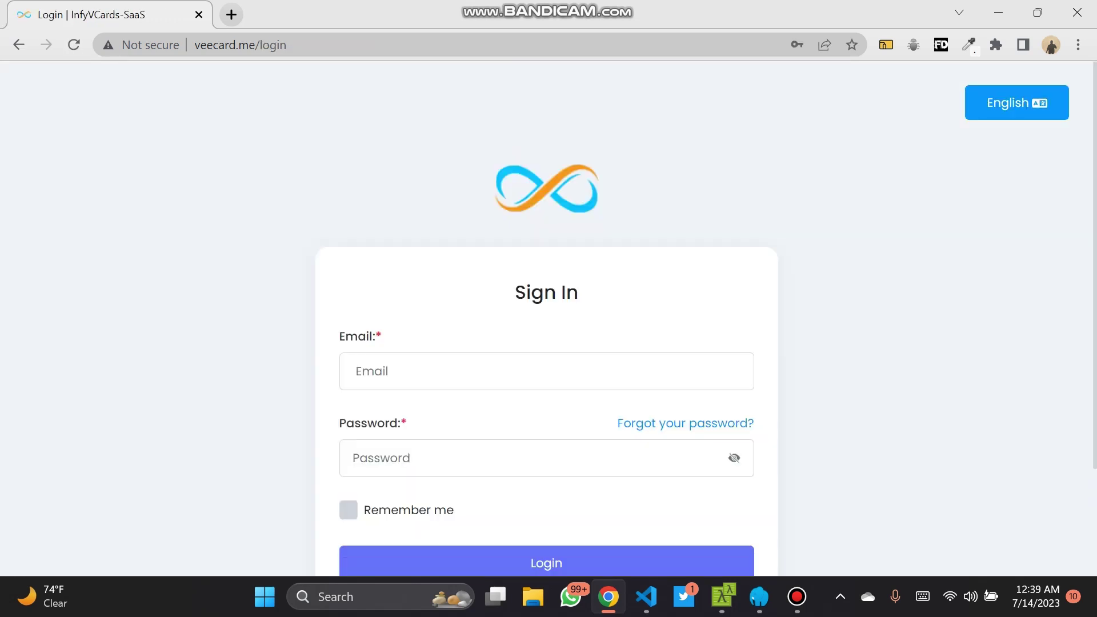
Log back in as super admin by prefixing the saved email with 's', saving the login
{"action": "left_click", "coordinate": [400, 371]}
{"action": "key", "text": "Down"}
{"action": "key", "text": "Return"}
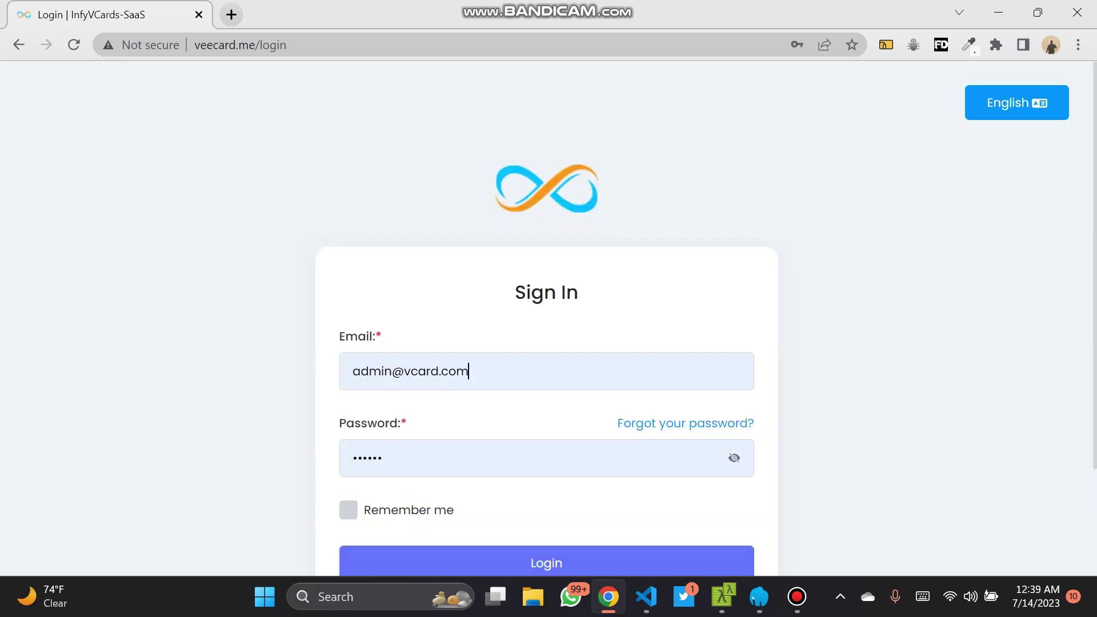
{"action": "left_click", "coordinate": [352, 371]}
{"action": "type", "text": "s"}
{"action": "scroll", "coordinate": [546, 318], "scroll_direction": "down", "scroll_amount": 2}
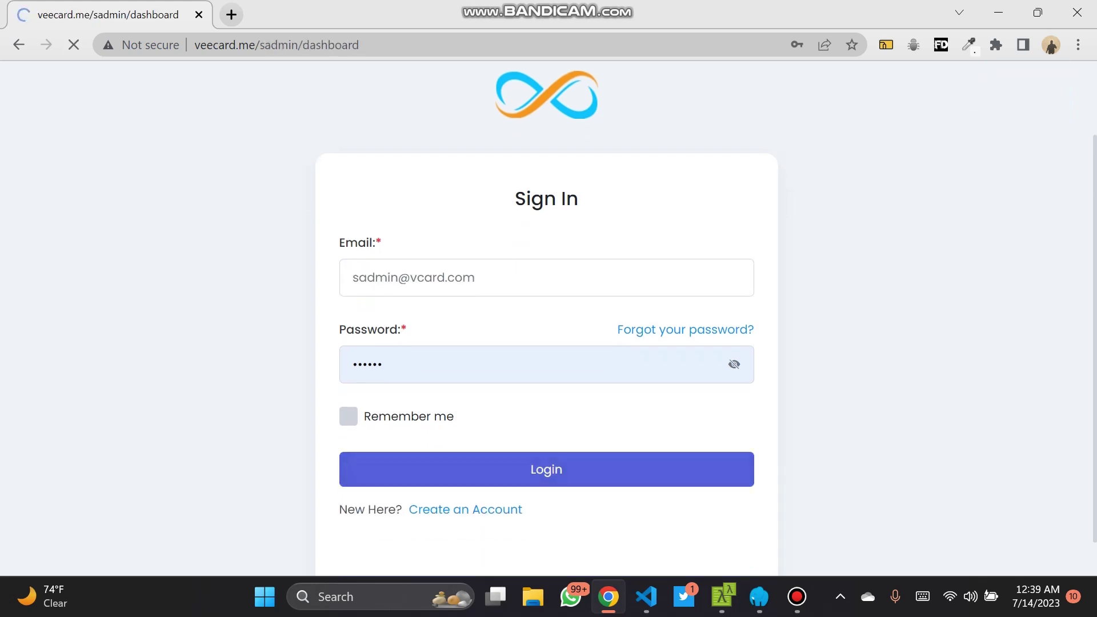
{"action": "scroll", "coordinate": [112, 286], "scroll_direction": "down", "scroll_amount": 5}
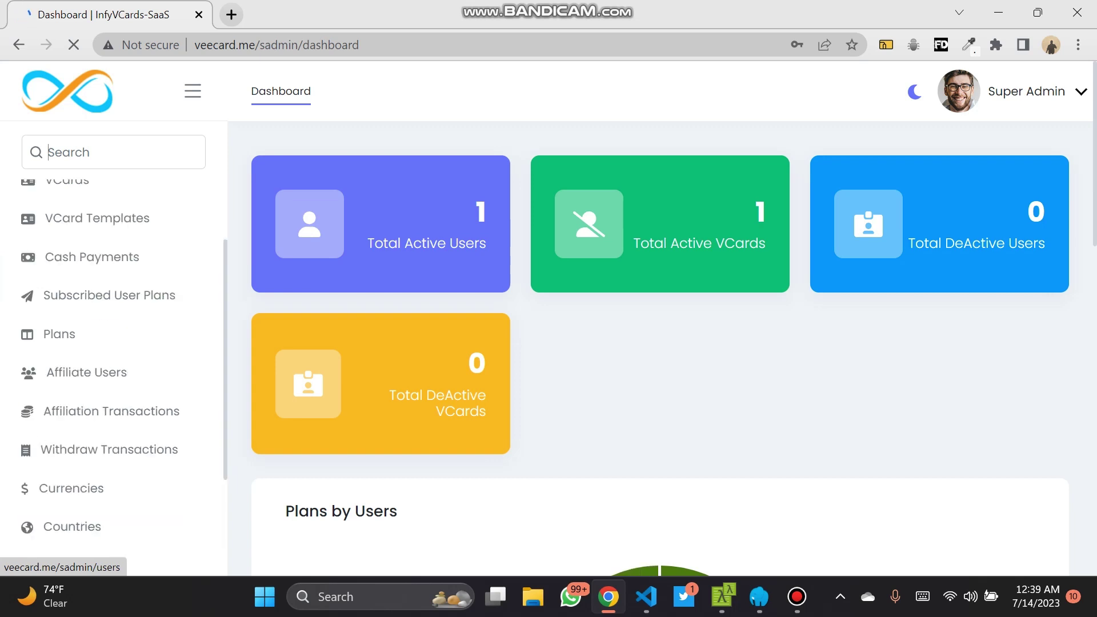
{"action": "scroll", "coordinate": [111, 286], "scroll_direction": "down", "scroll_amount": 3}
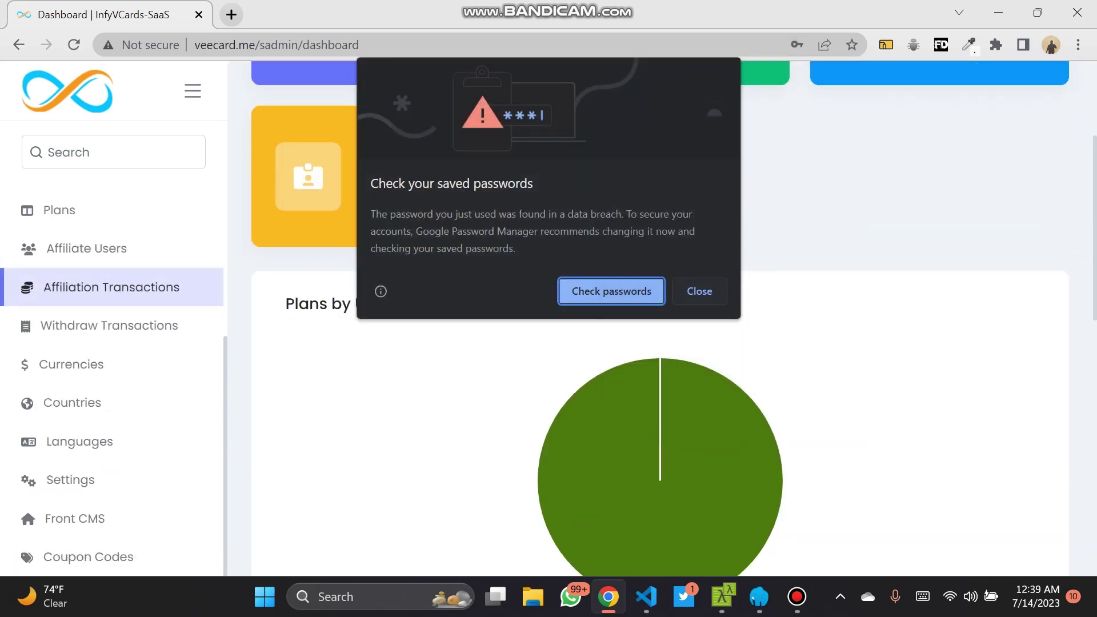
{"action": "scroll", "coordinate": [112, 286], "scroll_direction": "up", "scroll_amount": 4}
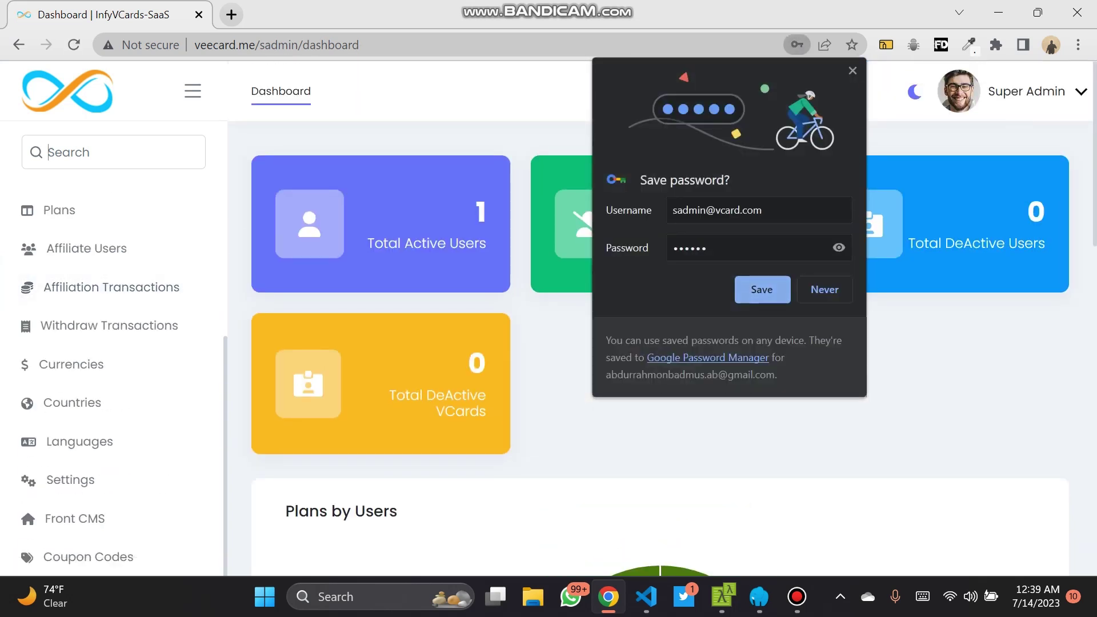
{"action": "left_click", "coordinate": [761, 289]}
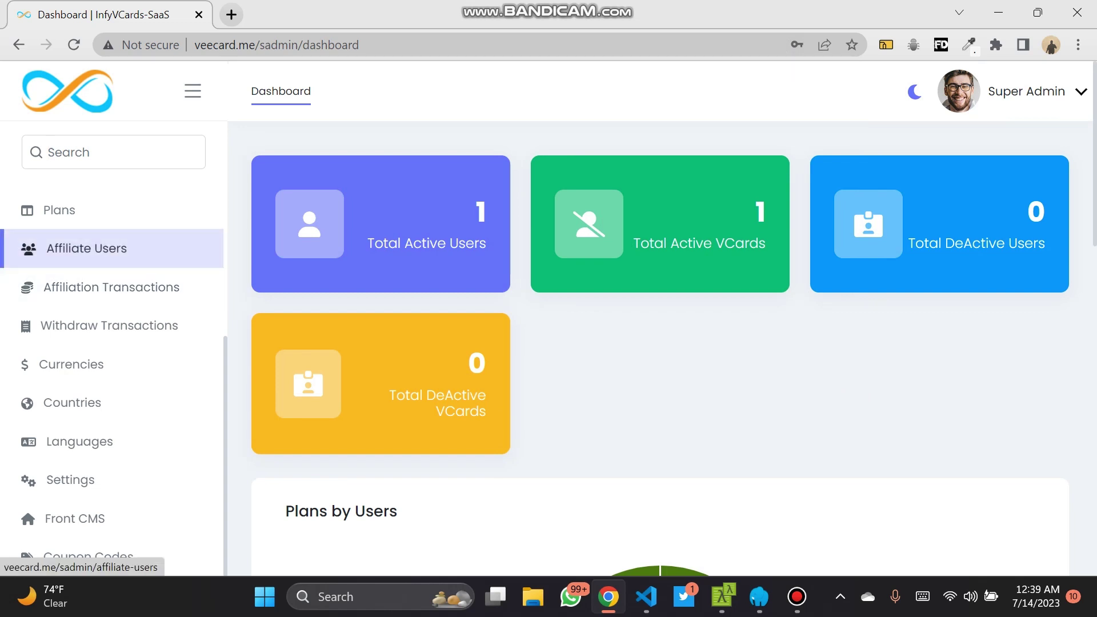
Browse the Affiliate Users, Dashboard, Admins and Users pages in the sidebar
{"action": "left_click", "coordinate": [85, 248]}
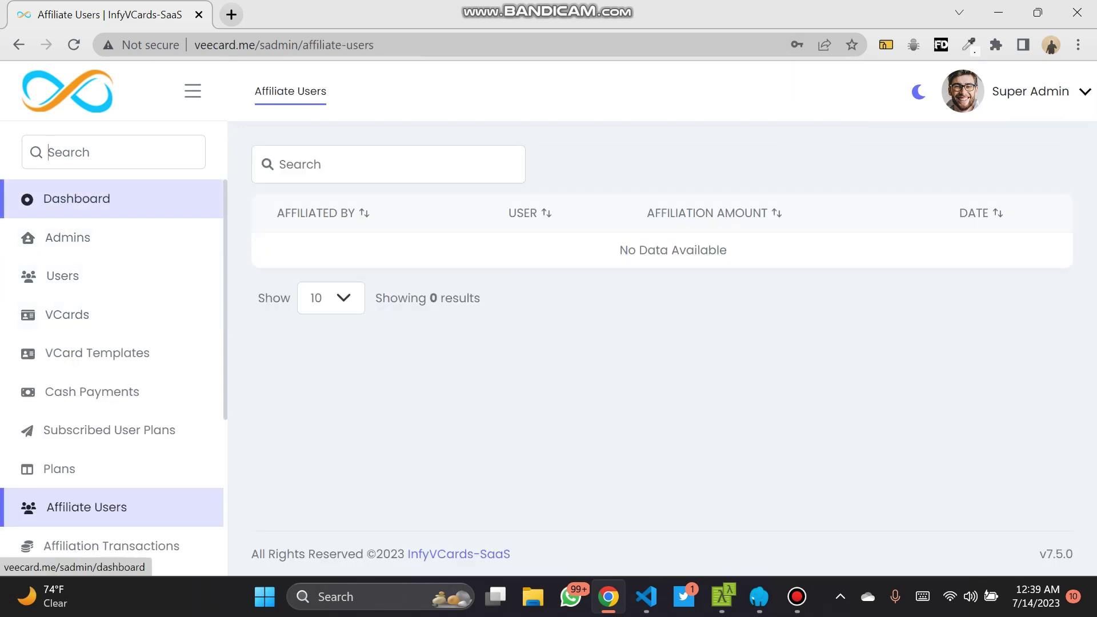
{"action": "left_click", "coordinate": [77, 198]}
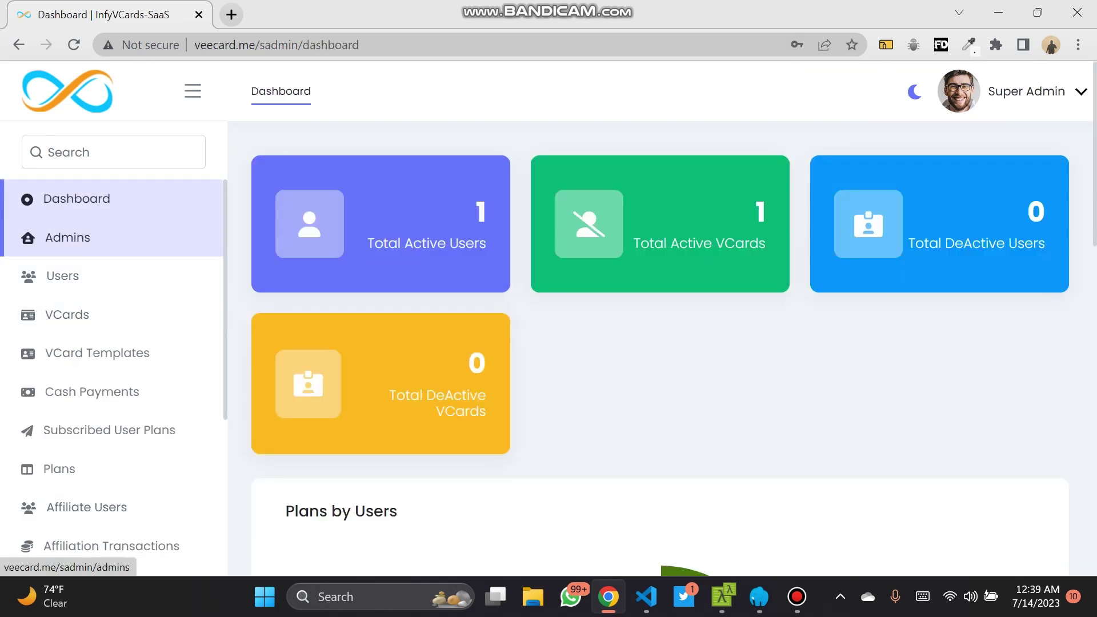
{"action": "left_click", "coordinate": [67, 237]}
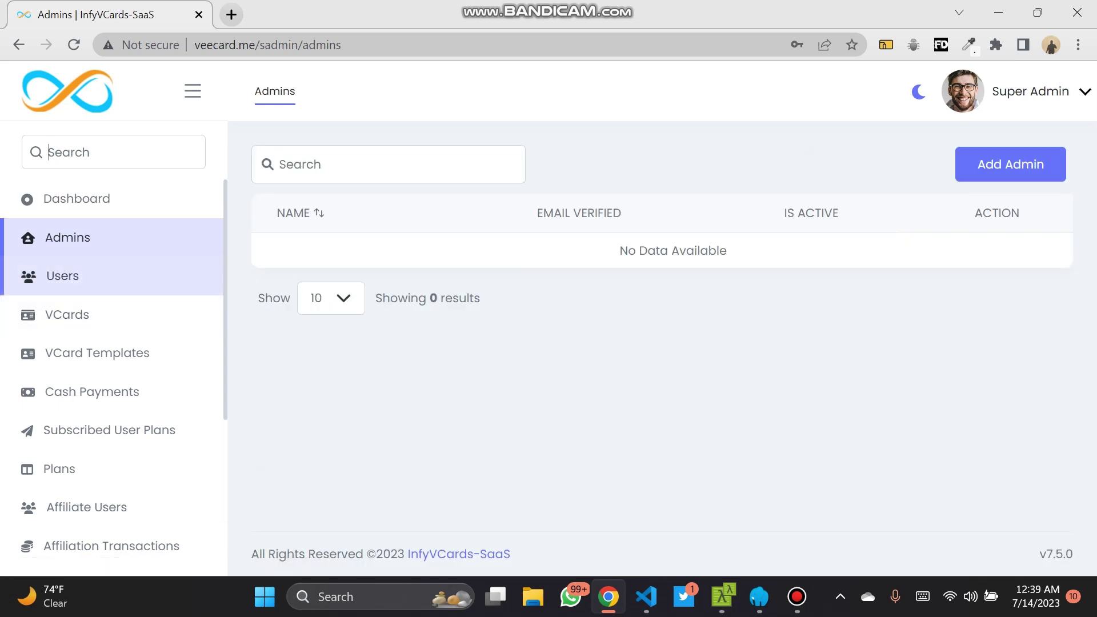
{"action": "left_click", "coordinate": [63, 276]}
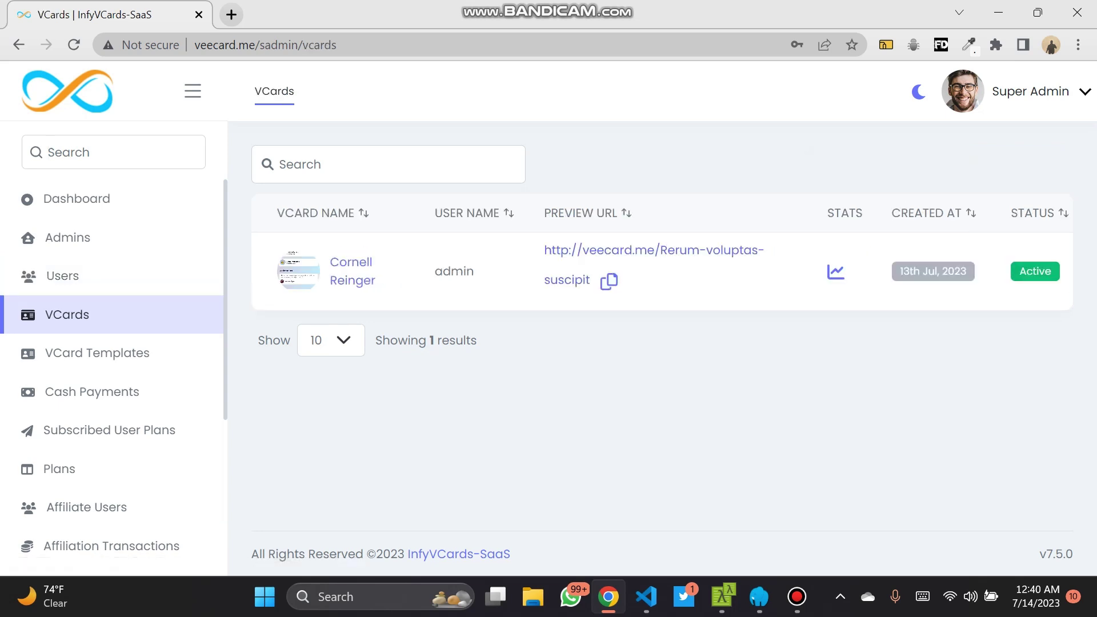
Browse the VCard Templates, Subscribed User Plans and Affiliation Transactions pages
{"action": "left_click", "coordinate": [98, 352]}
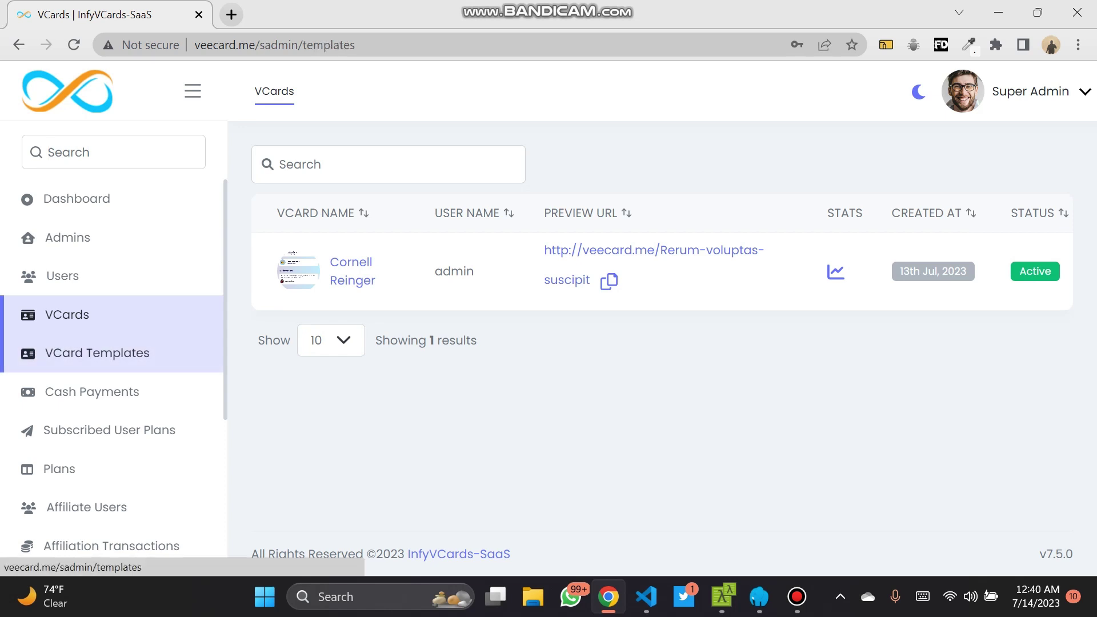
{"action": "scroll", "coordinate": [660, 320], "scroll_direction": "down", "scroll_amount": 6}
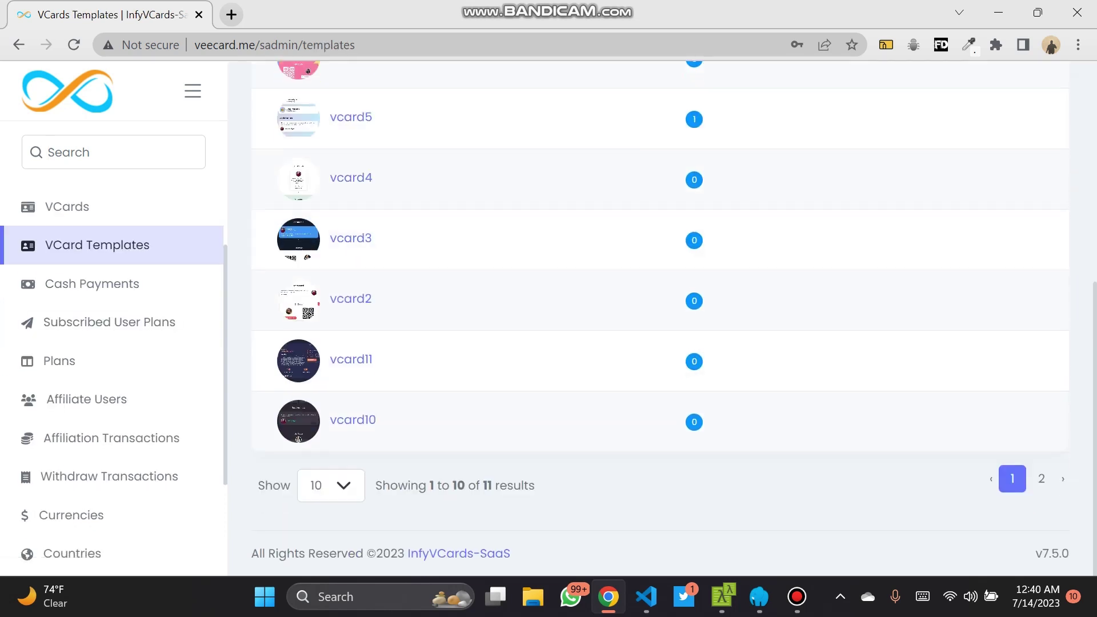
{"action": "left_click", "coordinate": [109, 322]}
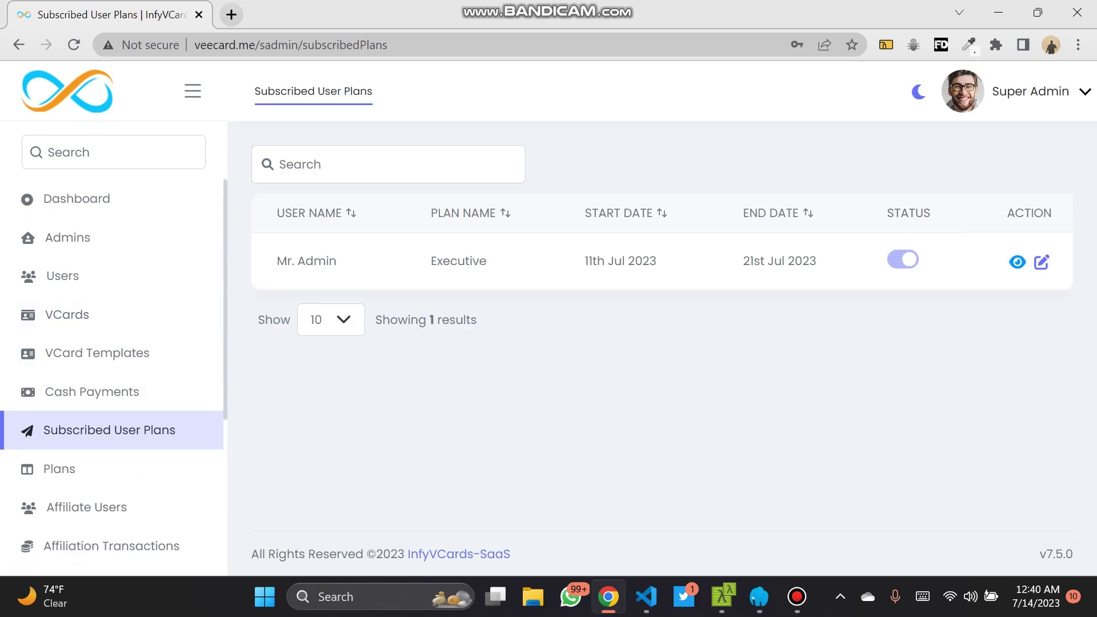
{"action": "scroll", "coordinate": [86, 349], "scroll_direction": "down", "scroll_amount": 4}
{"action": "left_click", "coordinate": [112, 327]}
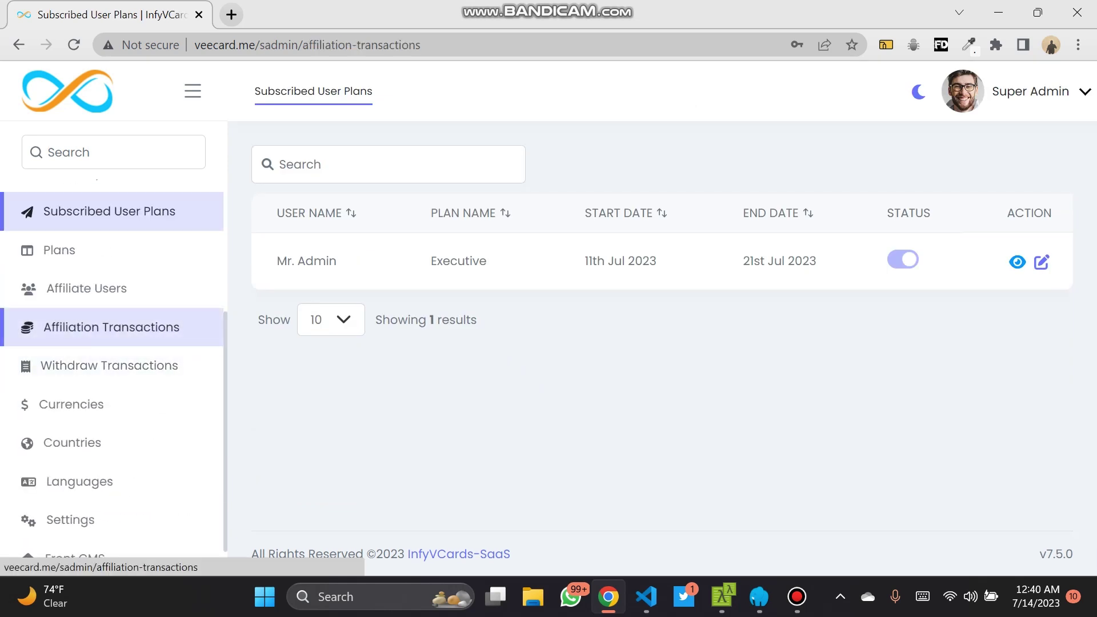
Check the Countries list, then open Currencies showing aaaaaa, USD, EUR, HKD and INR
{"action": "scroll", "coordinate": [109, 337], "scroll_direction": "down", "scroll_amount": 5}
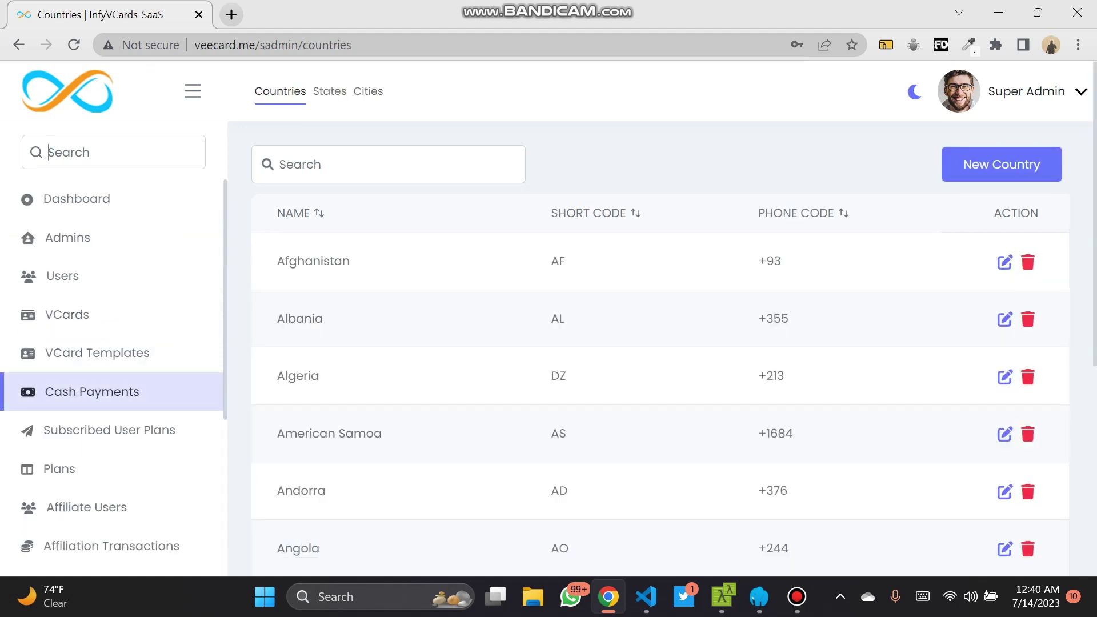
{"action": "scroll", "coordinate": [86, 457], "scroll_direction": "down", "scroll_amount": 4}
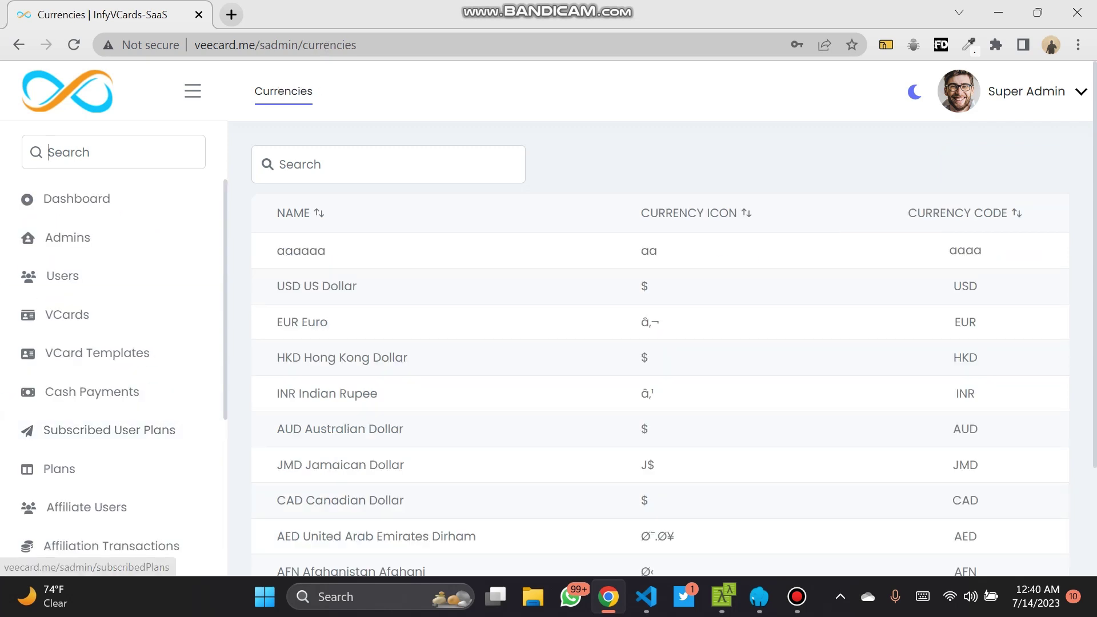
{"action": "scroll", "coordinate": [86, 389], "scroll_direction": "down", "scroll_amount": 2}
{"action": "scroll", "coordinate": [85, 357], "scroll_direction": "down", "scroll_amount": 3}
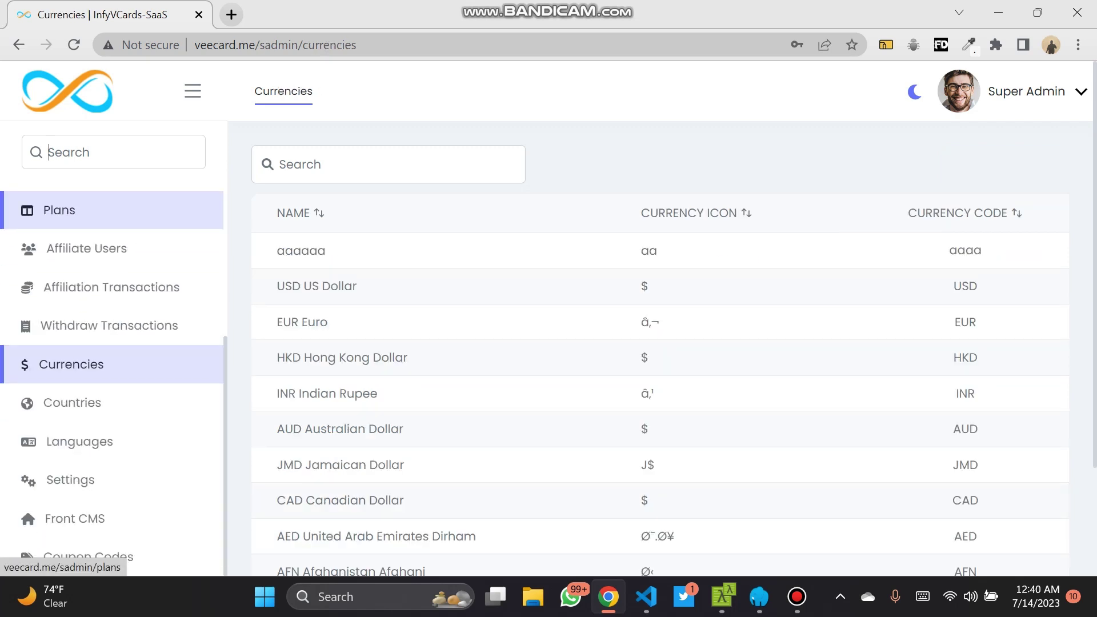
{"action": "left_click", "coordinate": [73, 402]}
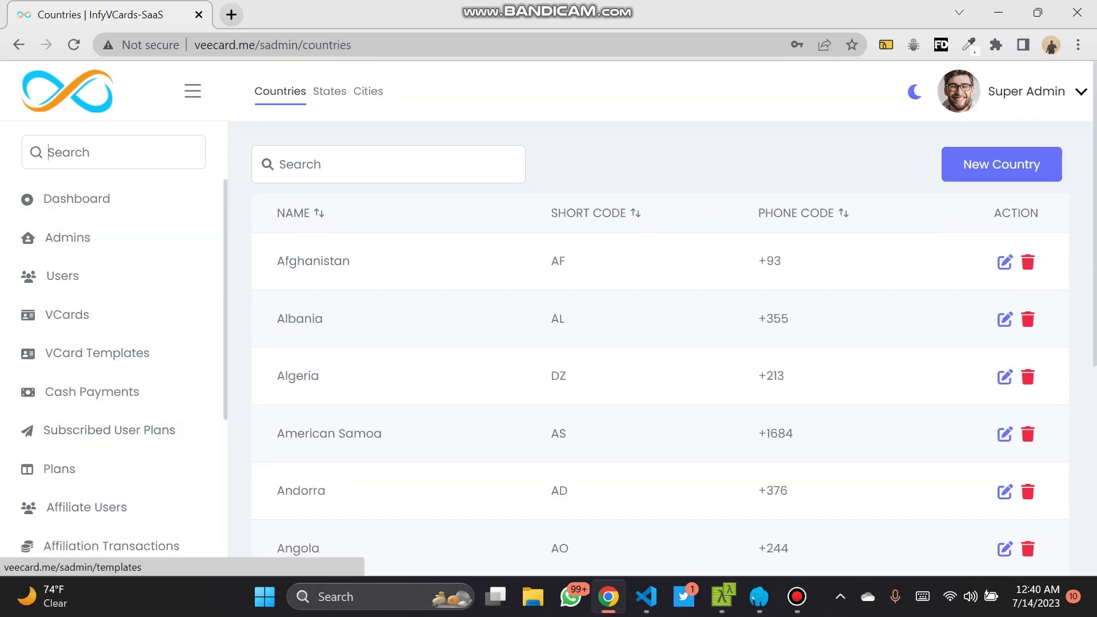
{"action": "scroll", "coordinate": [85, 454], "scroll_direction": "down", "scroll_amount": 2}
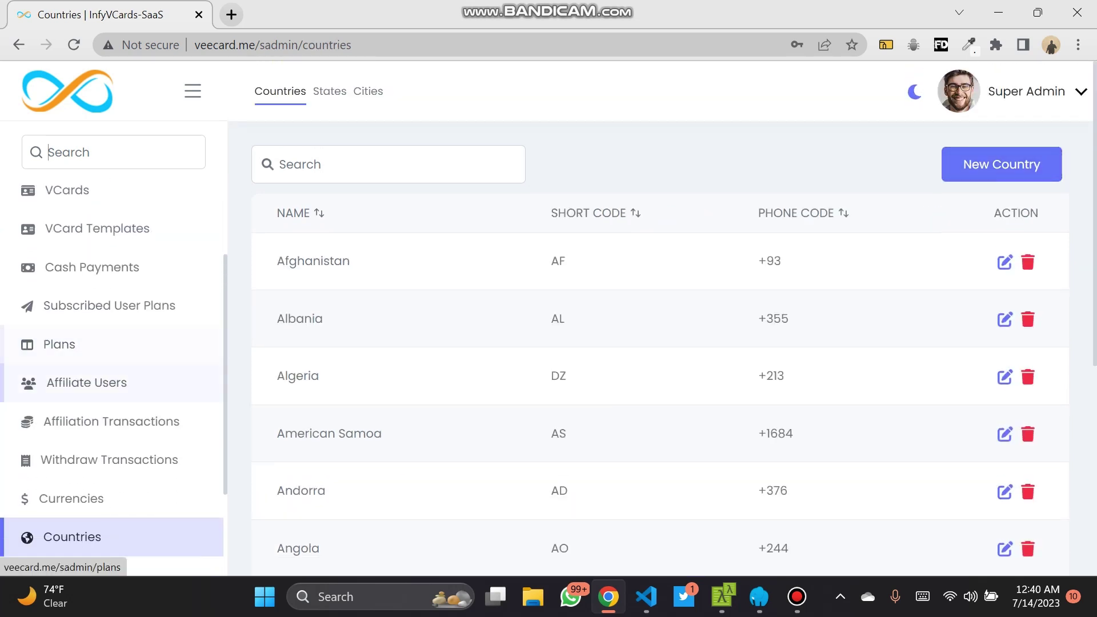
{"action": "scroll", "coordinate": [86, 454], "scroll_direction": "up", "scroll_amount": 2}
{"action": "scroll", "coordinate": [85, 454], "scroll_direction": "down", "scroll_amount": 3}
{"action": "left_click", "coordinate": [71, 441]}
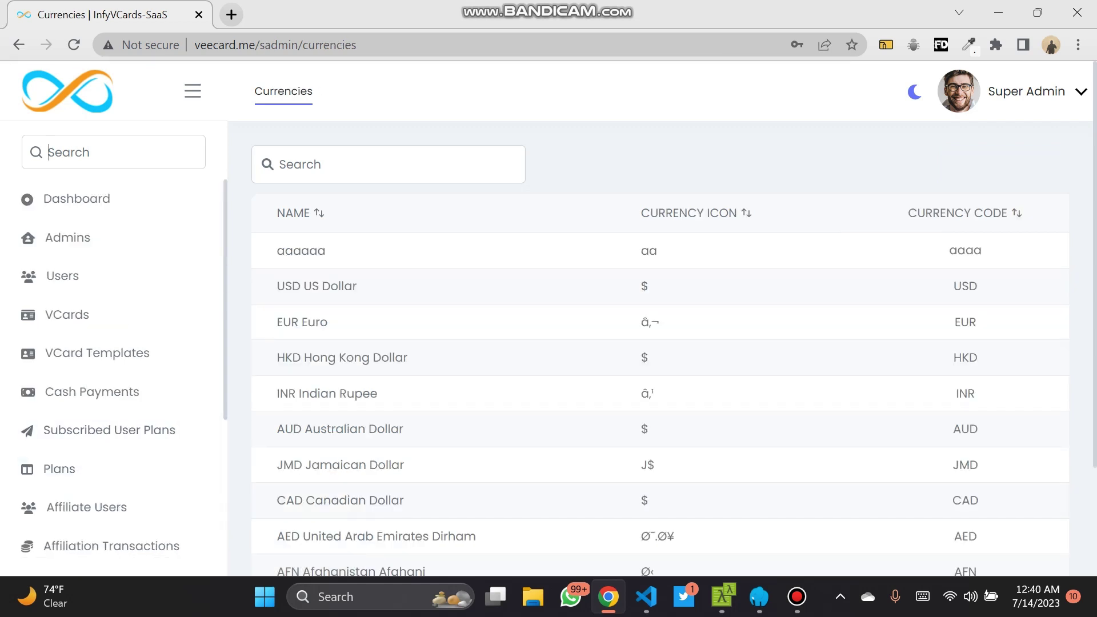
In VS Code, switch from the veecard project to the vcards project via Open Recent
{"action": "left_click", "coordinate": [645, 596]}
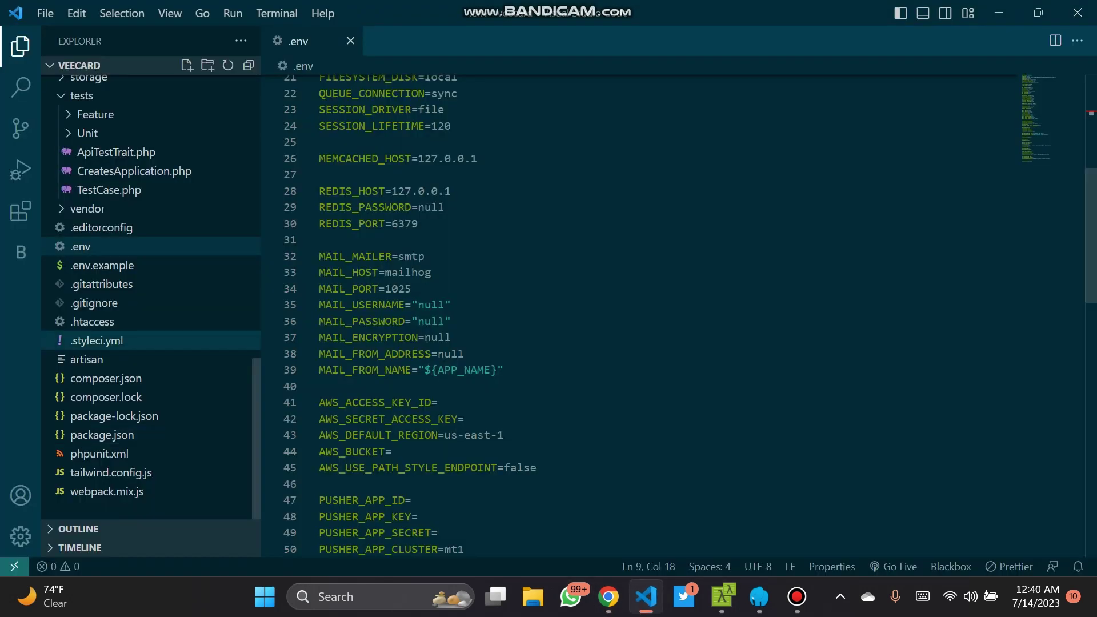
{"action": "scroll", "coordinate": [143, 274], "scroll_direction": "up", "scroll_amount": 3}
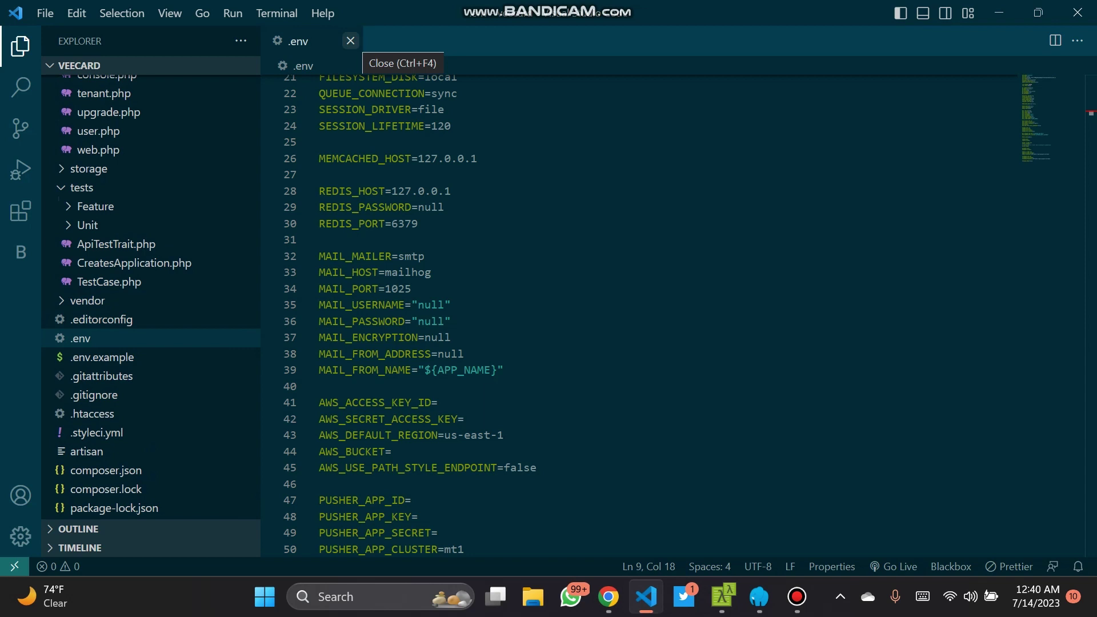
{"action": "key", "text": "ctrl+r"}
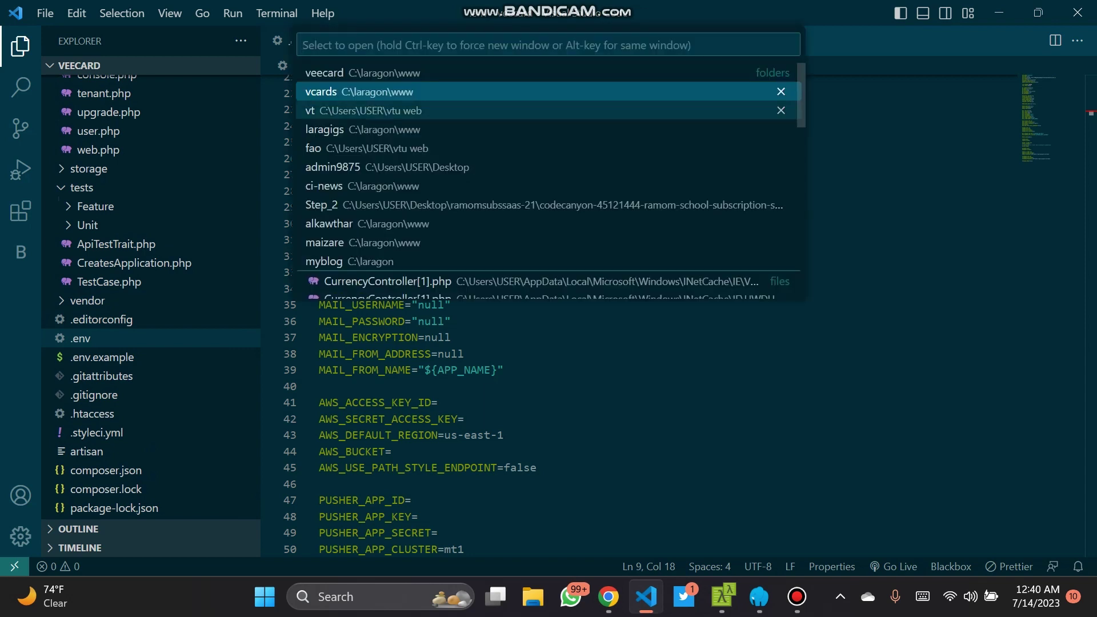
{"action": "key", "text": "Return"}
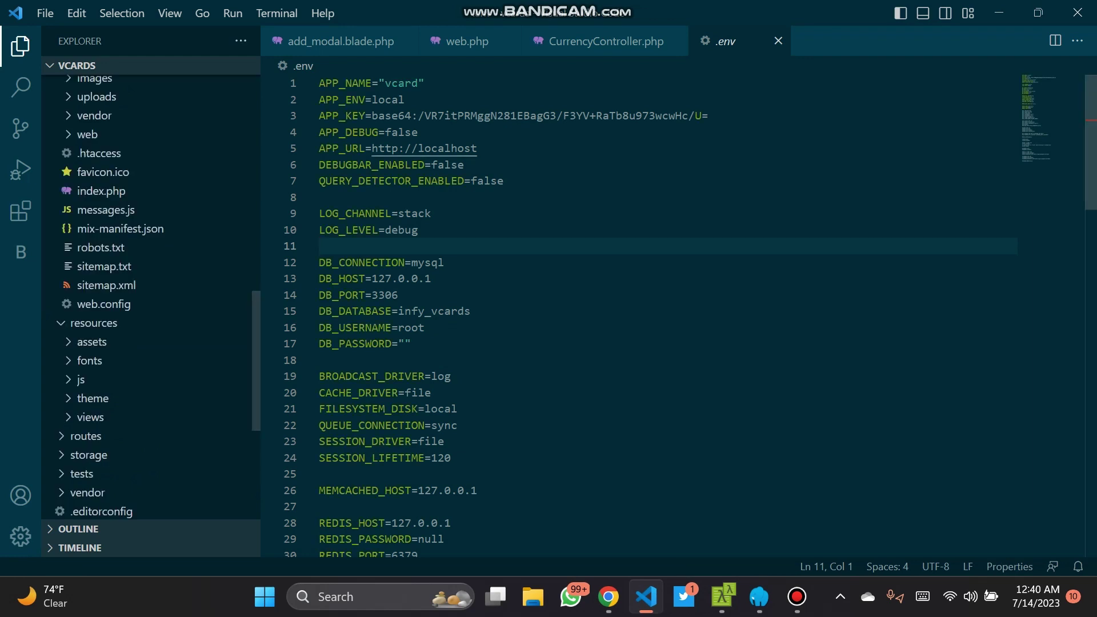
Close the add_modal.blade.php, web.php, CurrencyController.php and .env editor tabs
{"action": "left_click", "coordinate": [406, 41]}
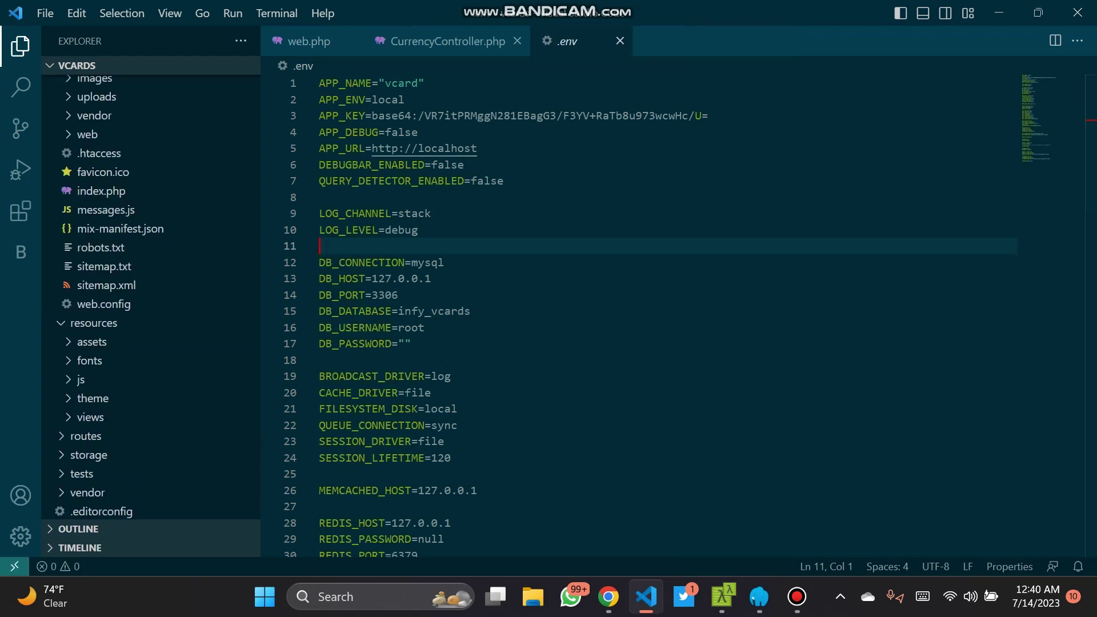
{"action": "left_click", "coordinate": [350, 41]}
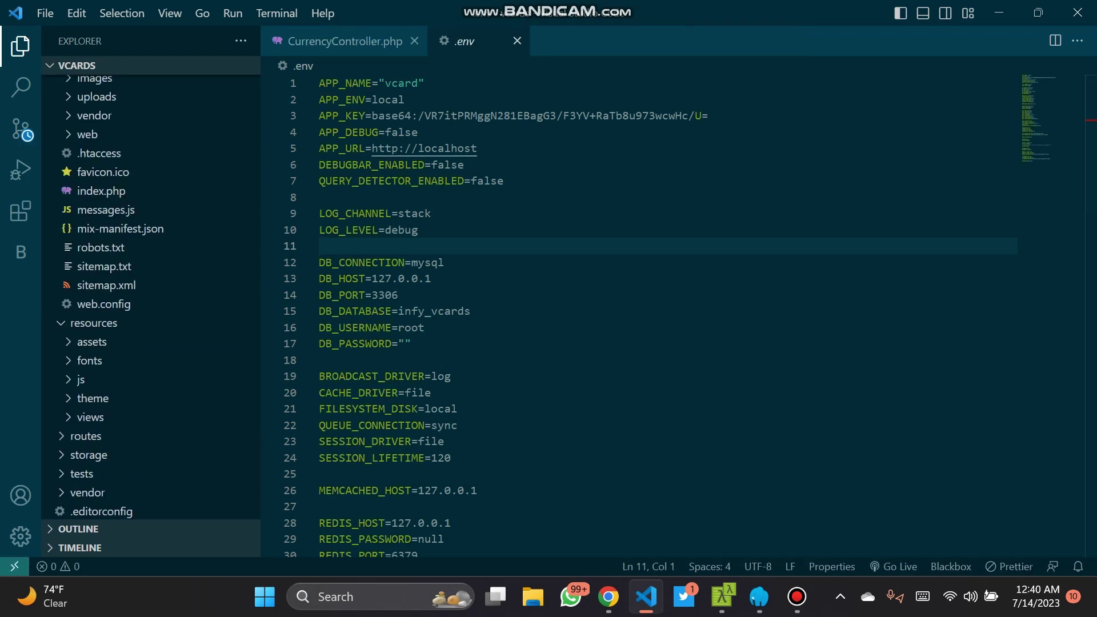
{"action": "left_click", "coordinate": [414, 41]}
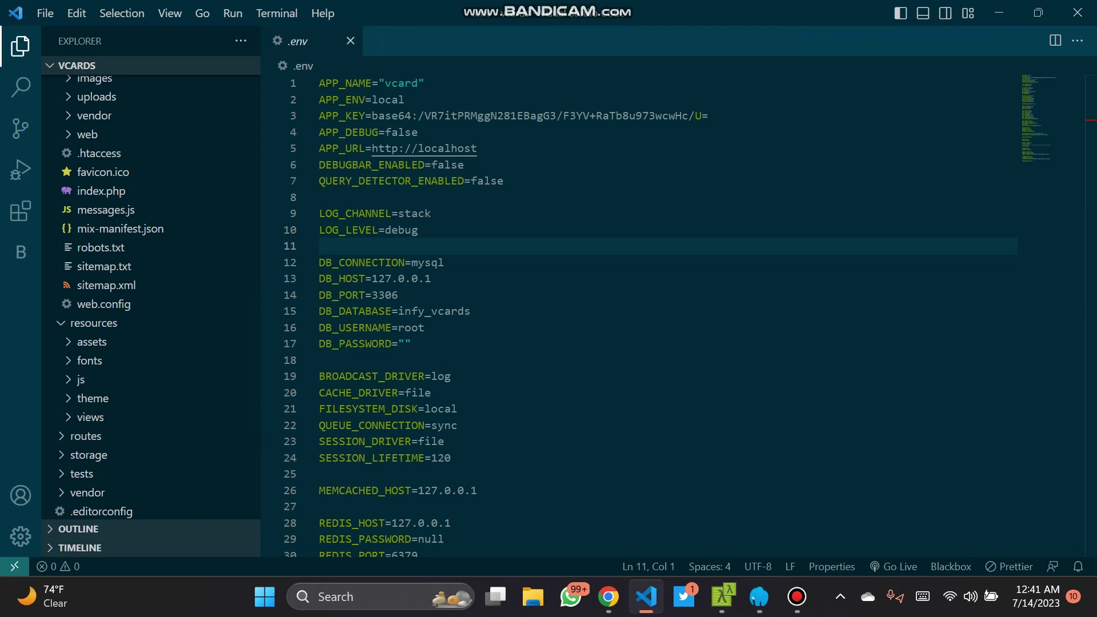
{"action": "left_click", "coordinate": [351, 41]}
Expand the vcards resources and views folders in the Explorer
{"action": "scroll", "coordinate": [86, 360], "scroll_direction": "up", "scroll_amount": 2}
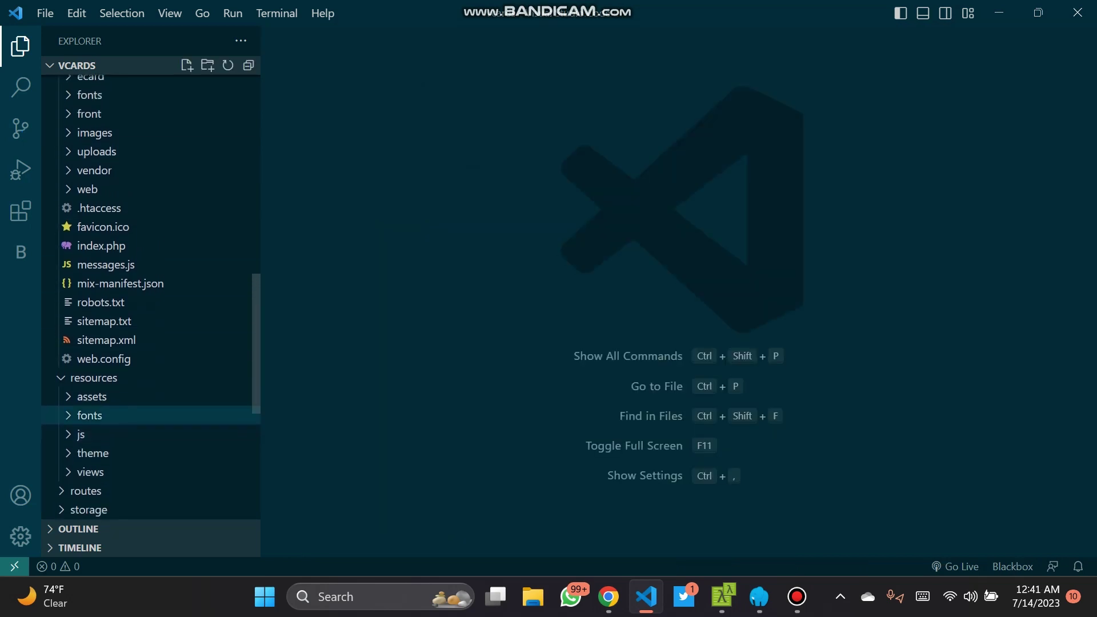
{"action": "scroll", "coordinate": [114, 416], "scroll_direction": "down", "scroll_amount": 6}
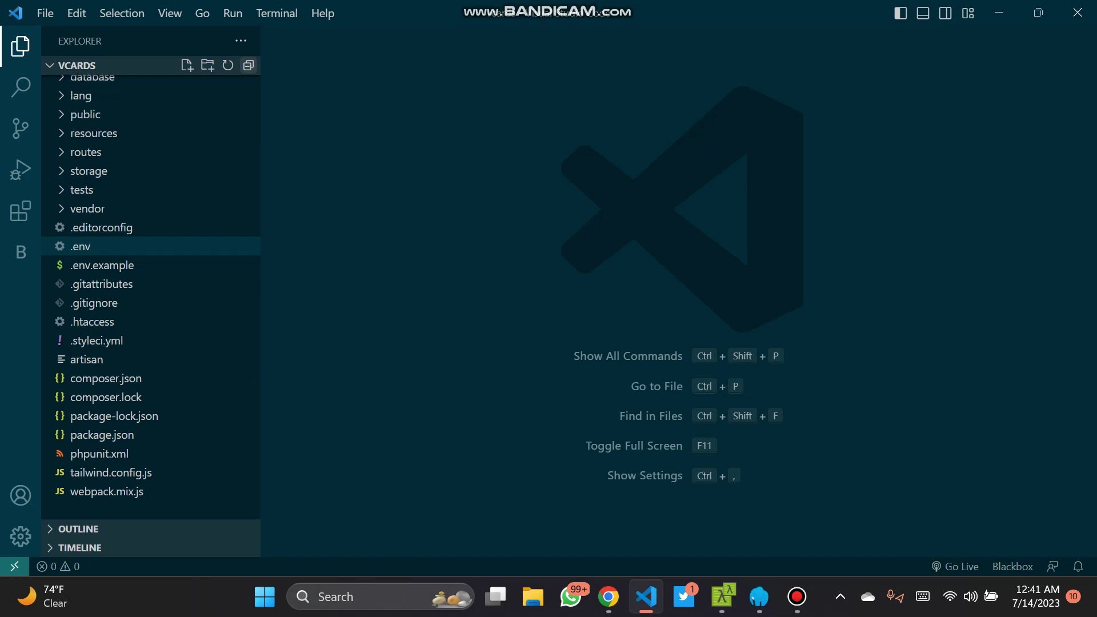
{"action": "scroll", "coordinate": [114, 254], "scroll_direction": "up", "scroll_amount": 3}
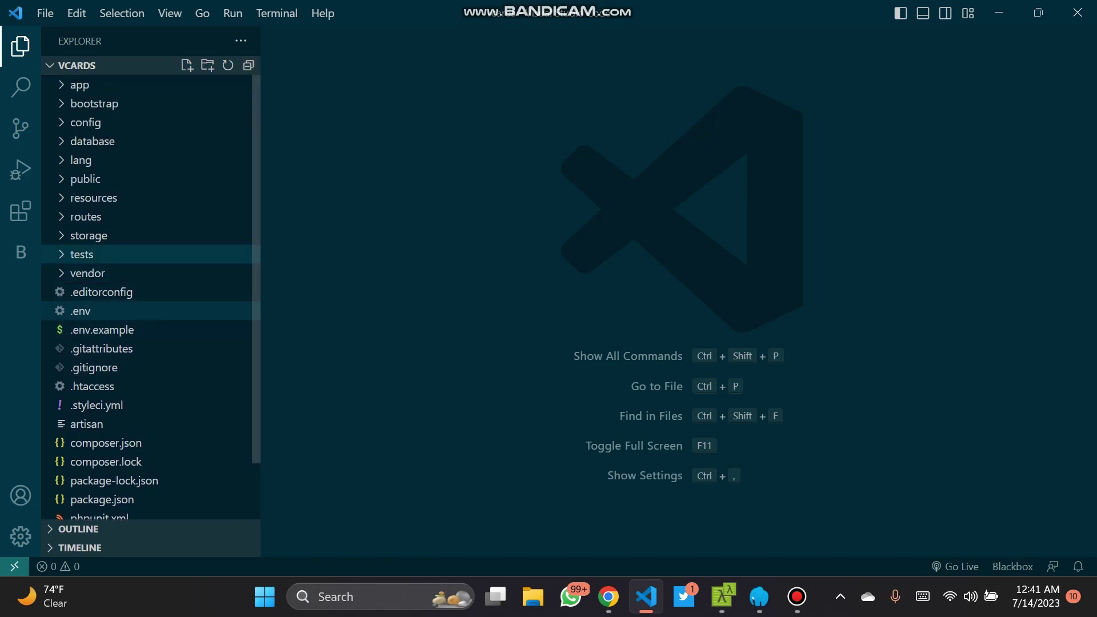
{"action": "scroll", "coordinate": [114, 228], "scroll_direction": "down", "scroll_amount": 1}
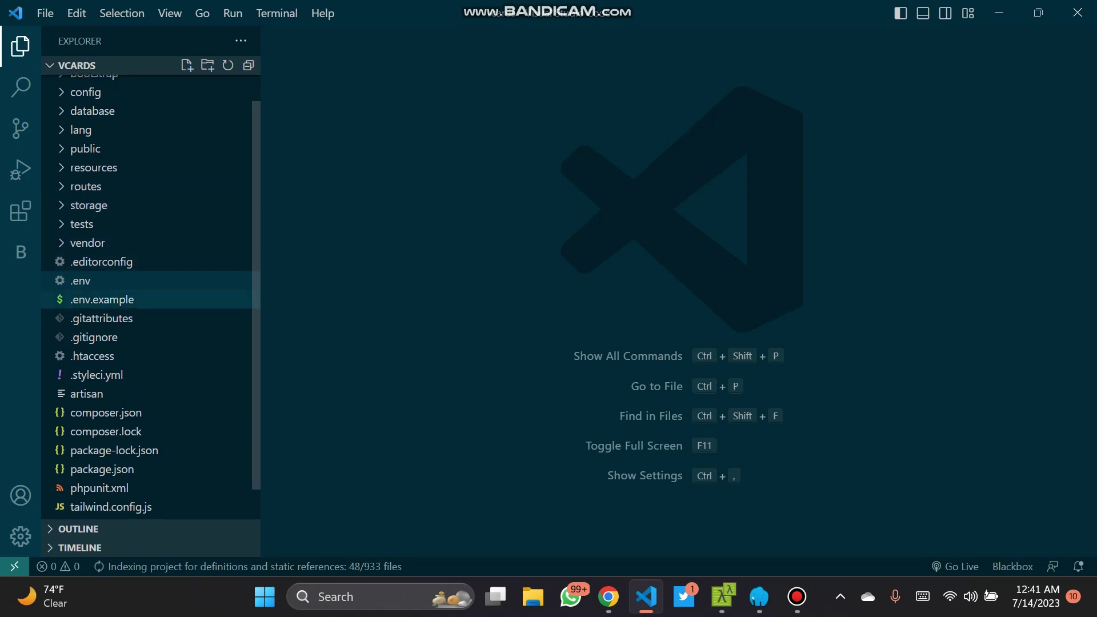
{"action": "scroll", "coordinate": [114, 300], "scroll_direction": "down", "scroll_amount": 1}
{"action": "scroll", "coordinate": [114, 300], "scroll_direction": "up", "scroll_amount": 3}
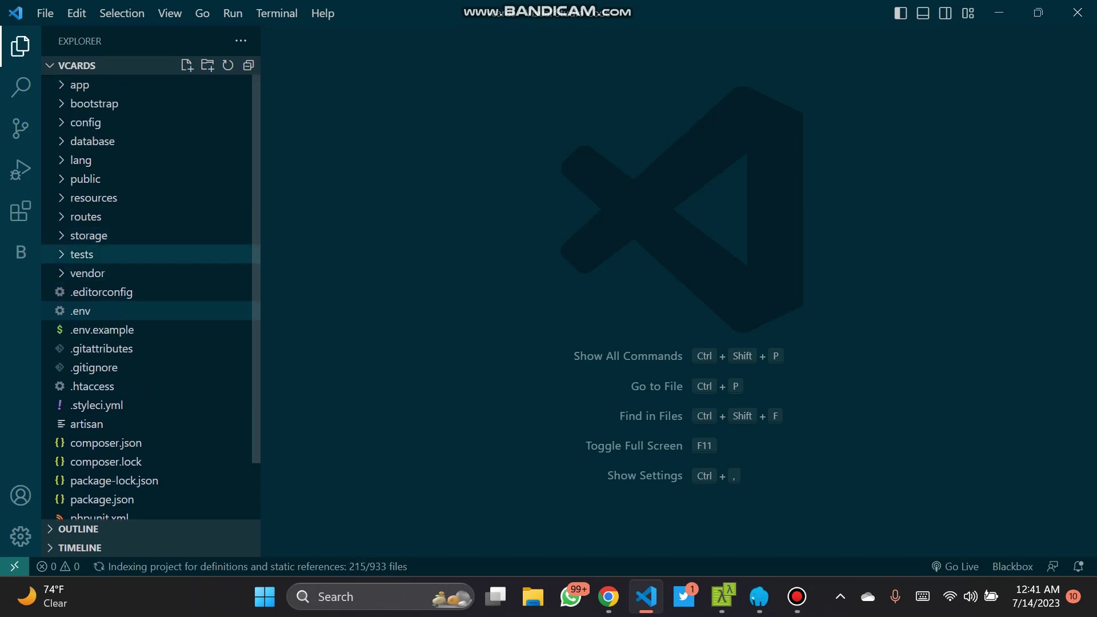
{"action": "left_click", "coordinate": [94, 198]}
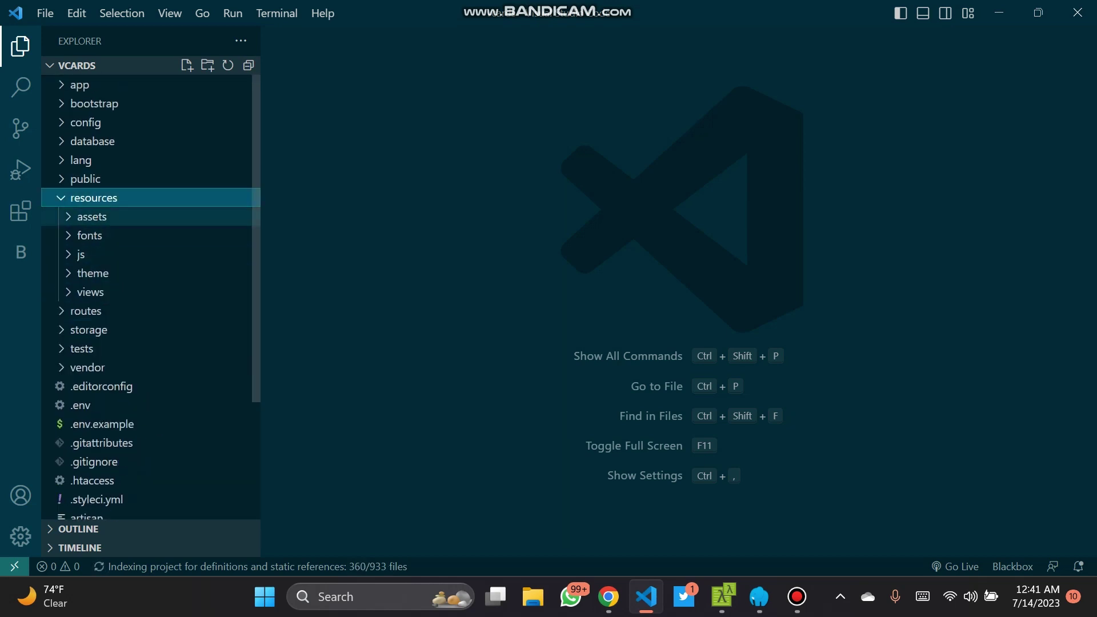
{"action": "left_click", "coordinate": [90, 292]}
{"action": "scroll", "coordinate": [126, 297], "scroll_direction": "down", "scroll_amount": 6}
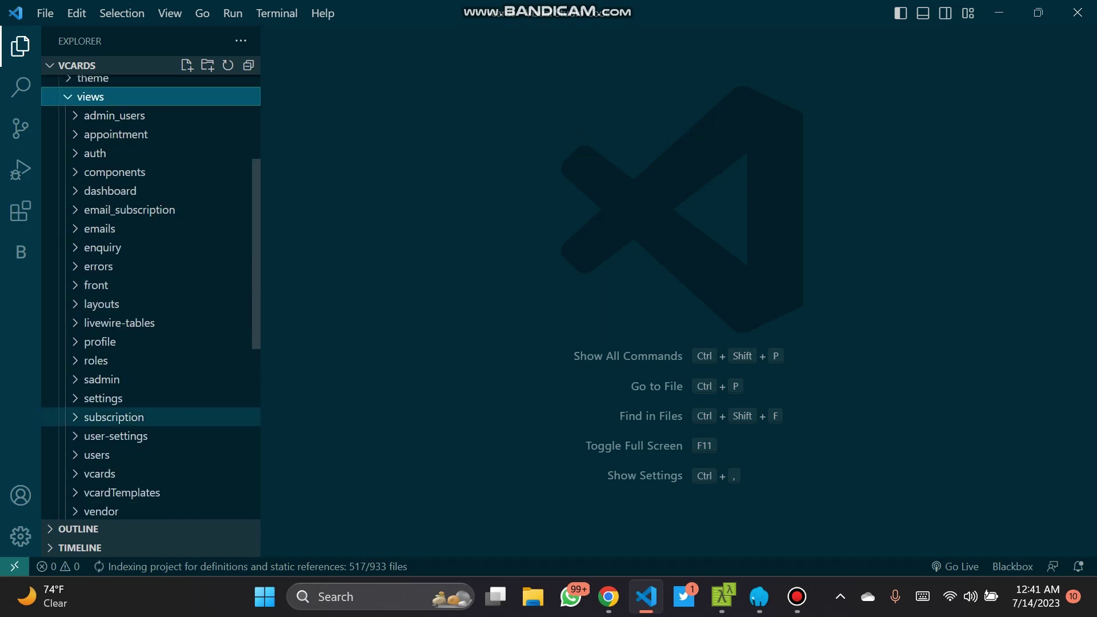
After checking Chrome's Currencies page, expand sadmin > currencies to show add_modal, add-button and index
{"action": "left_click", "coordinate": [608, 596]}
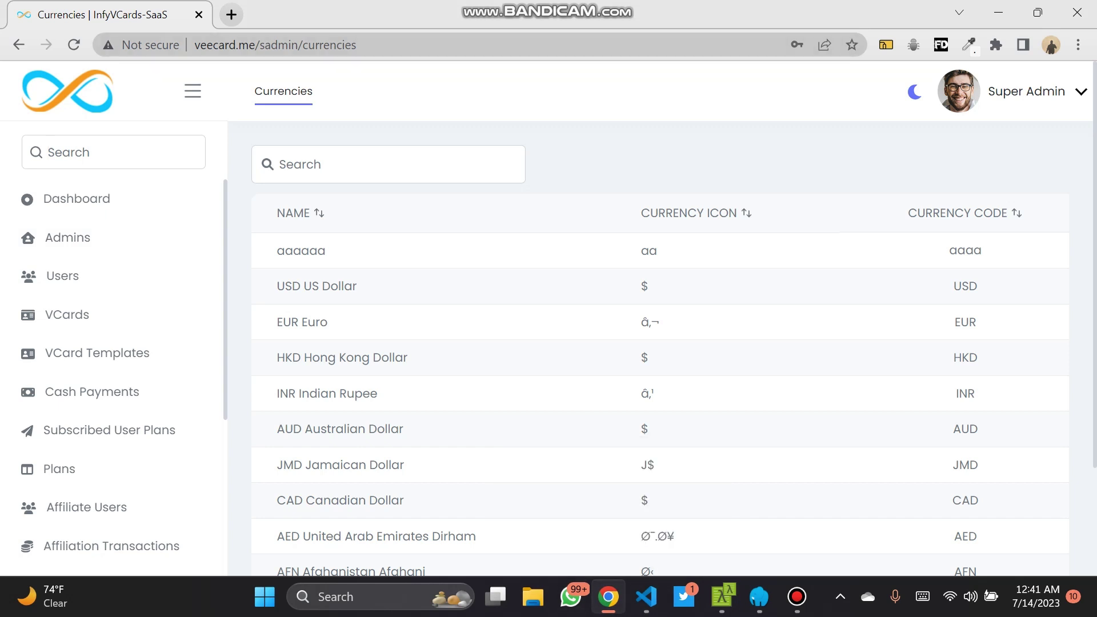
{"action": "left_click", "coordinate": [646, 596]}
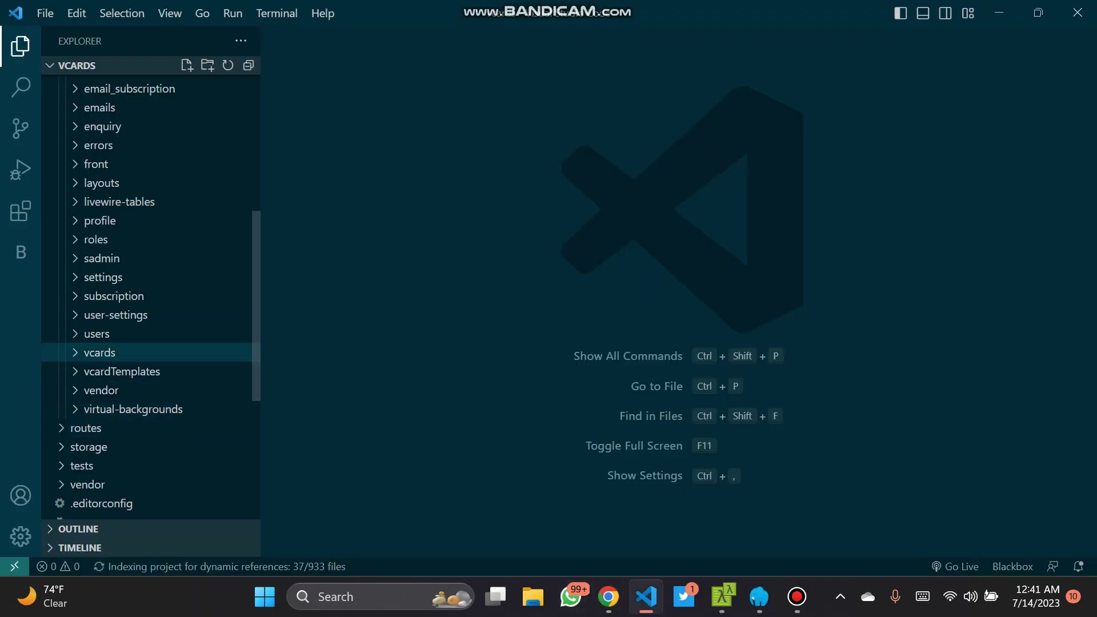
{"action": "left_click", "coordinate": [101, 258]}
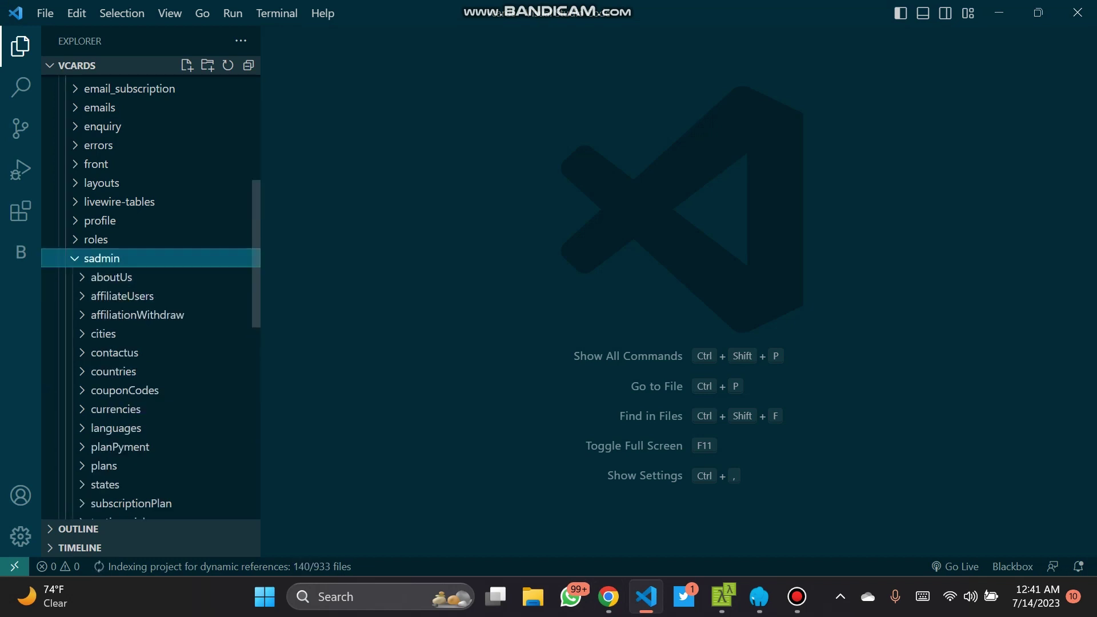
{"action": "left_click", "coordinate": [115, 409]}
{"action": "scroll", "coordinate": [143, 343], "scroll_direction": "down", "scroll_amount": 4}
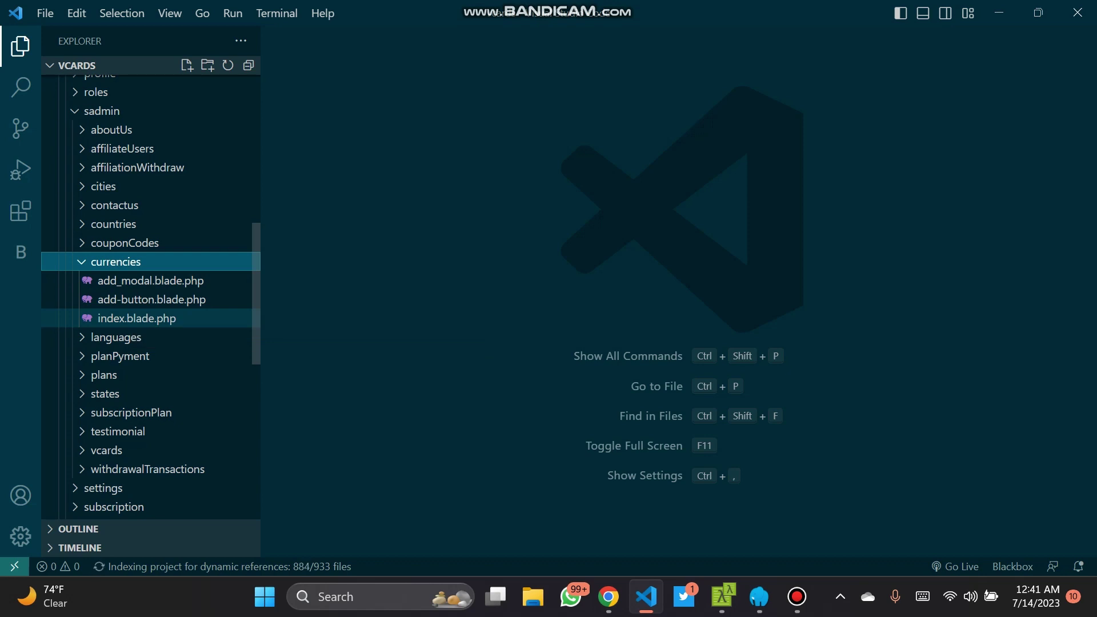
{"action": "key", "text": "ctrl+r"}
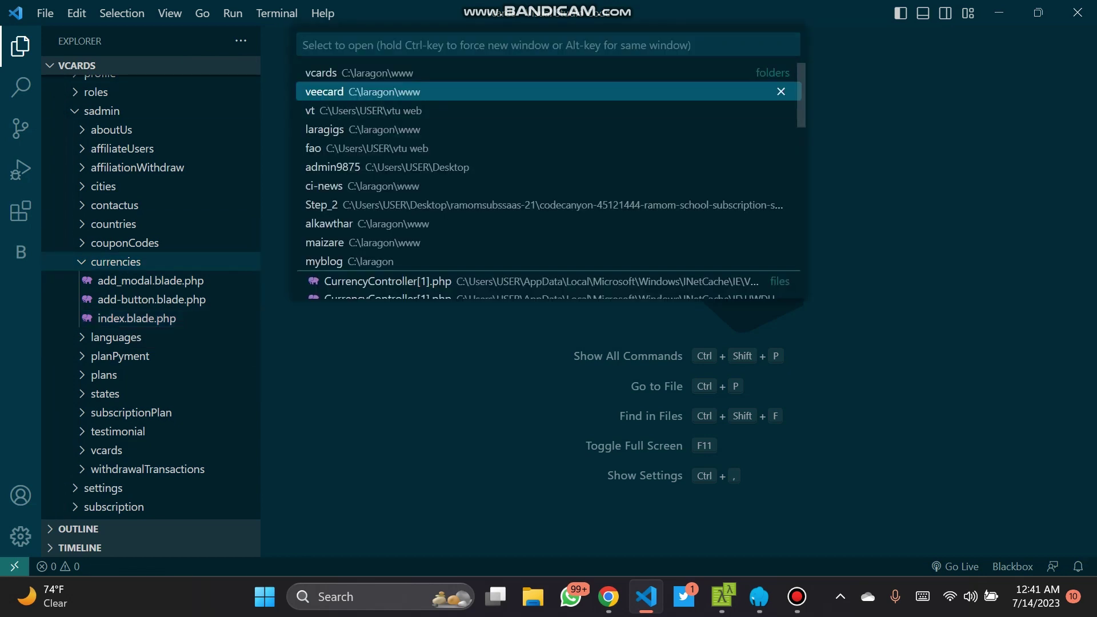
Open the veecard project from the recent projects list
{"action": "key", "text": "Return"}
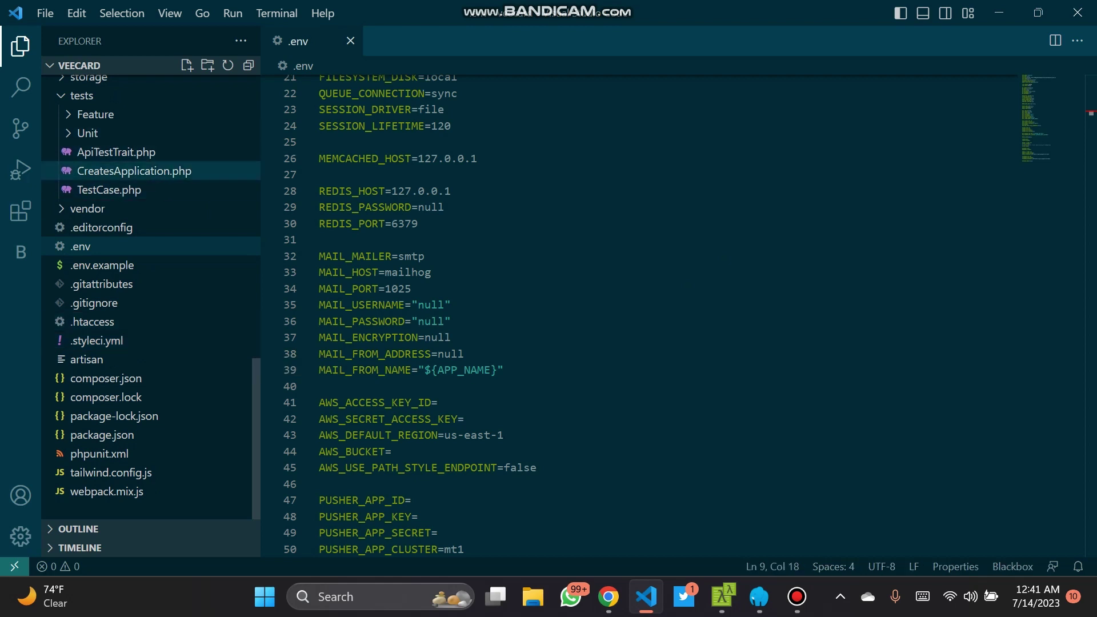
{"action": "scroll", "coordinate": [151, 189], "scroll_direction": "up", "scroll_amount": 8}
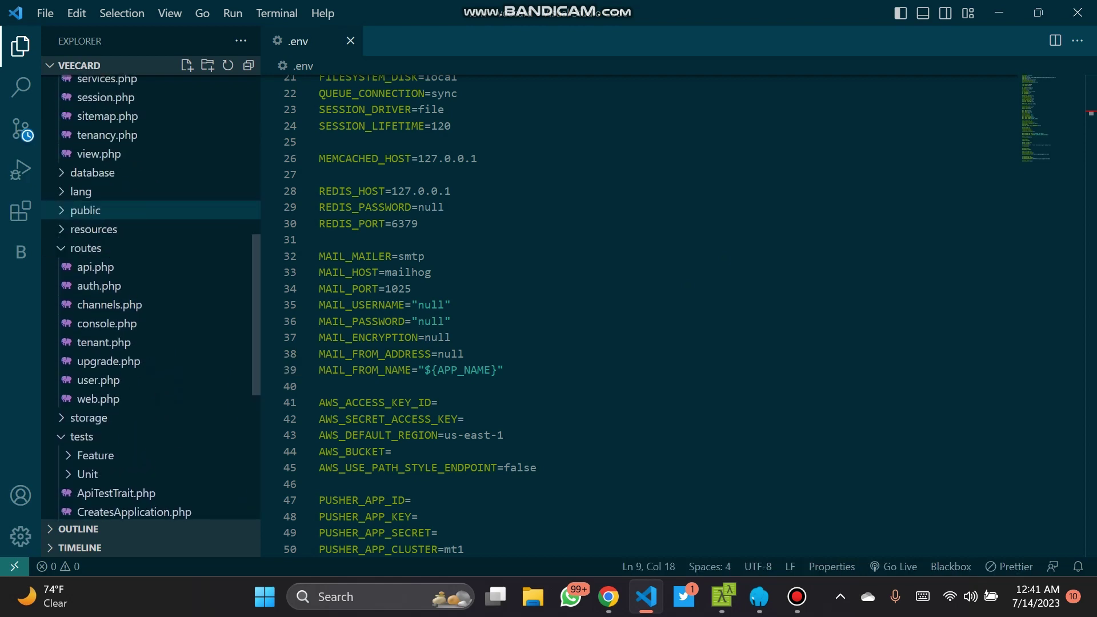
{"action": "scroll", "coordinate": [151, 220], "scroll_direction": "up", "scroll_amount": 2}
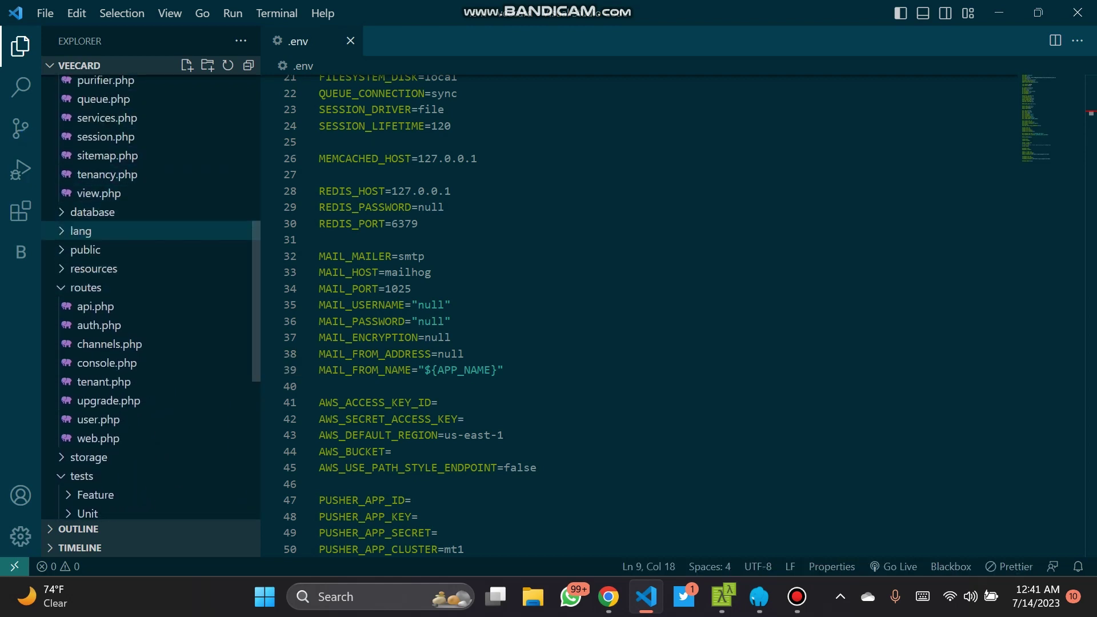
{"action": "scroll", "coordinate": [151, 231], "scroll_direction": "up", "scroll_amount": 3}
{"action": "scroll", "coordinate": [151, 225], "scroll_direction": "down", "scroll_amount": 5}
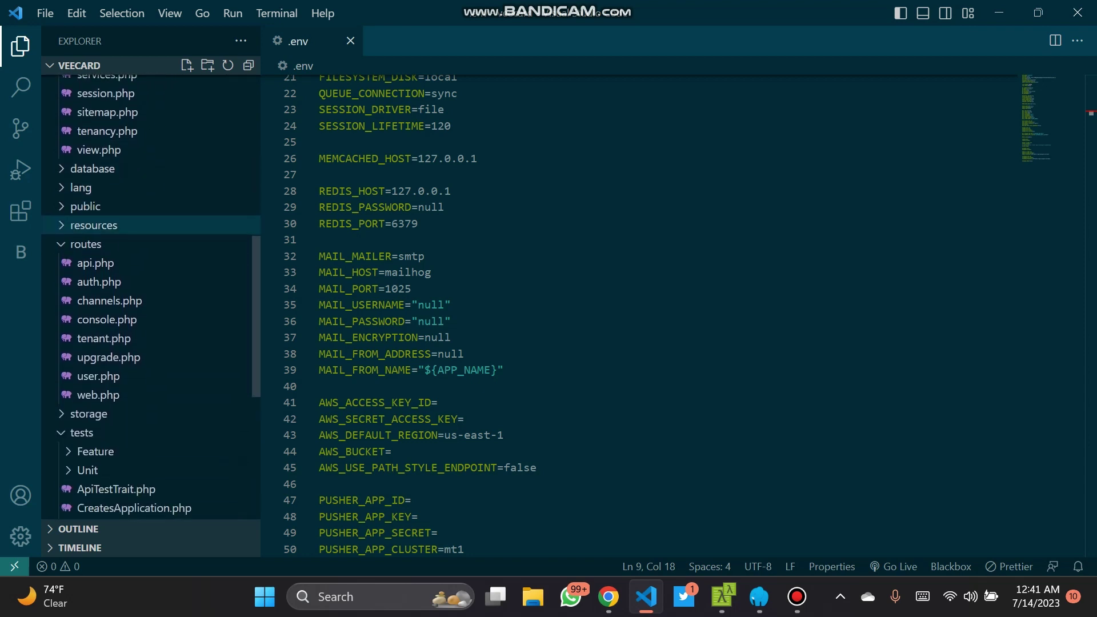
{"action": "scroll", "coordinate": [151, 226], "scroll_direction": "down", "scroll_amount": 1}
{"action": "scroll", "coordinate": [151, 226], "scroll_direction": "up", "scroll_amount": 5}
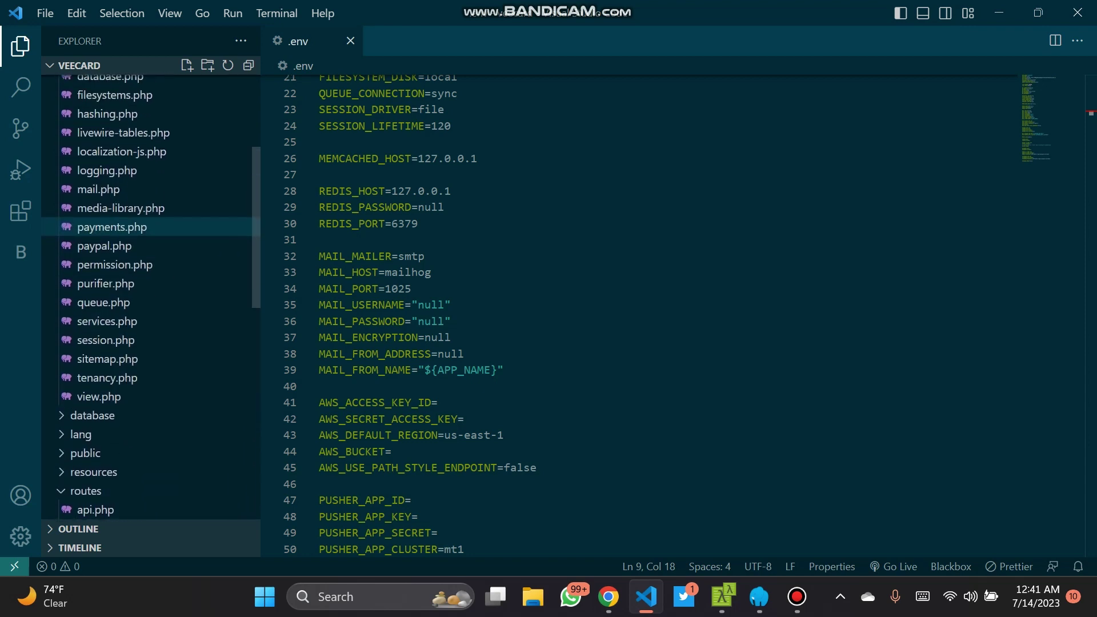
{"action": "scroll", "coordinate": [150, 228], "scroll_direction": "up", "scroll_amount": 4}
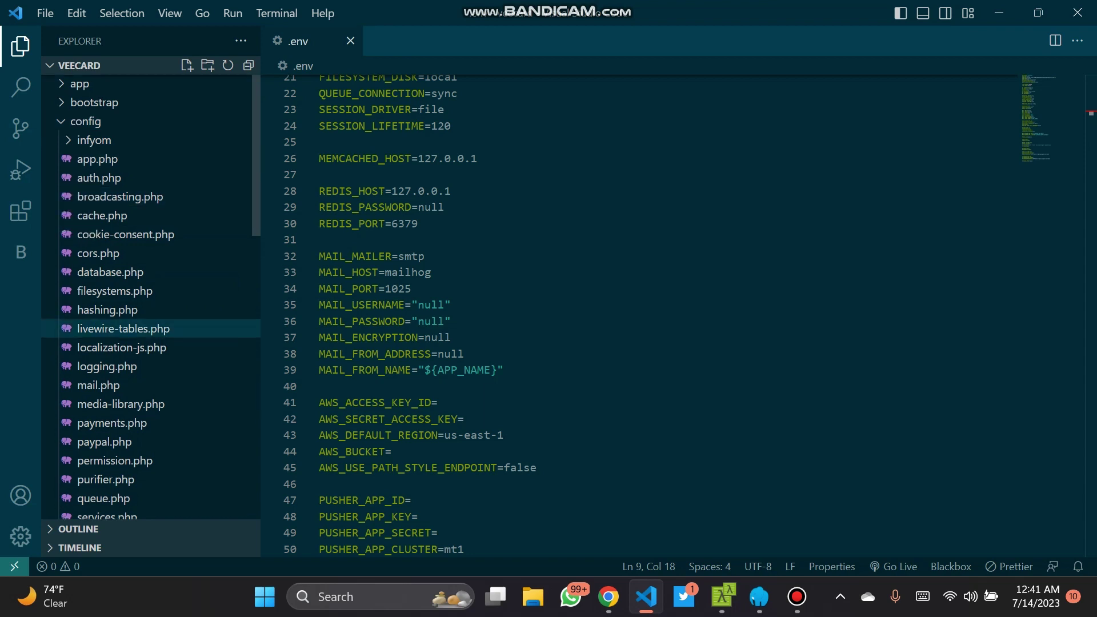
{"action": "scroll", "coordinate": [150, 328], "scroll_direction": "down", "scroll_amount": 15}
{"action": "scroll", "coordinate": [151, 237], "scroll_direction": "up", "scroll_amount": 3}
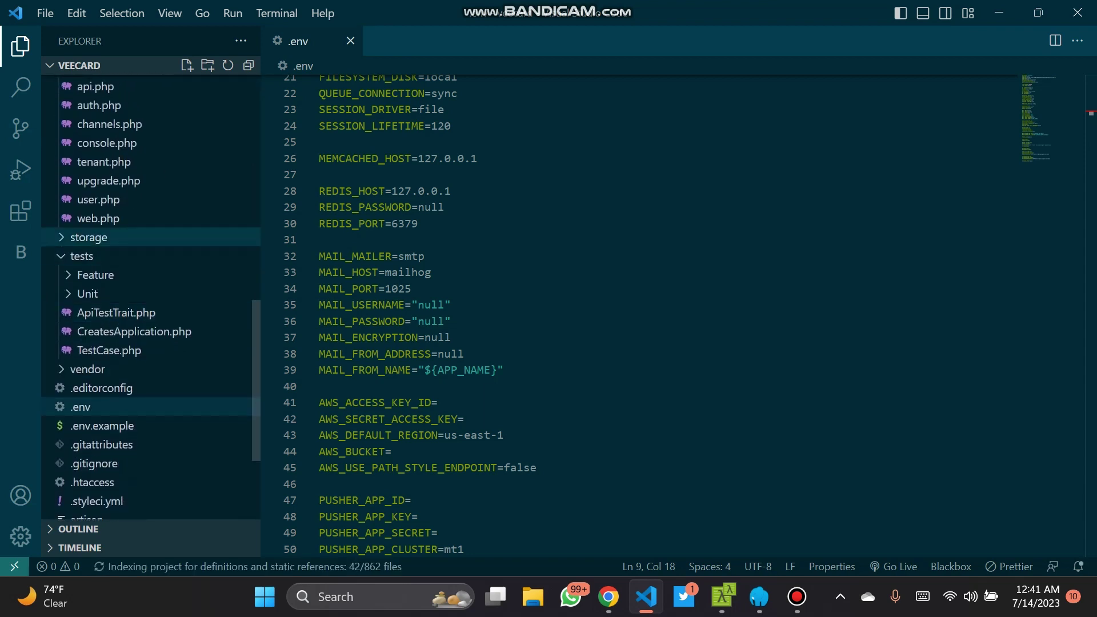
{"action": "scroll", "coordinate": [151, 237], "scroll_direction": "up", "scroll_amount": 2}
Expand resources > views > sadmin > currencies, revealing only index.blade.php
{"action": "left_click", "coordinate": [94, 131]}
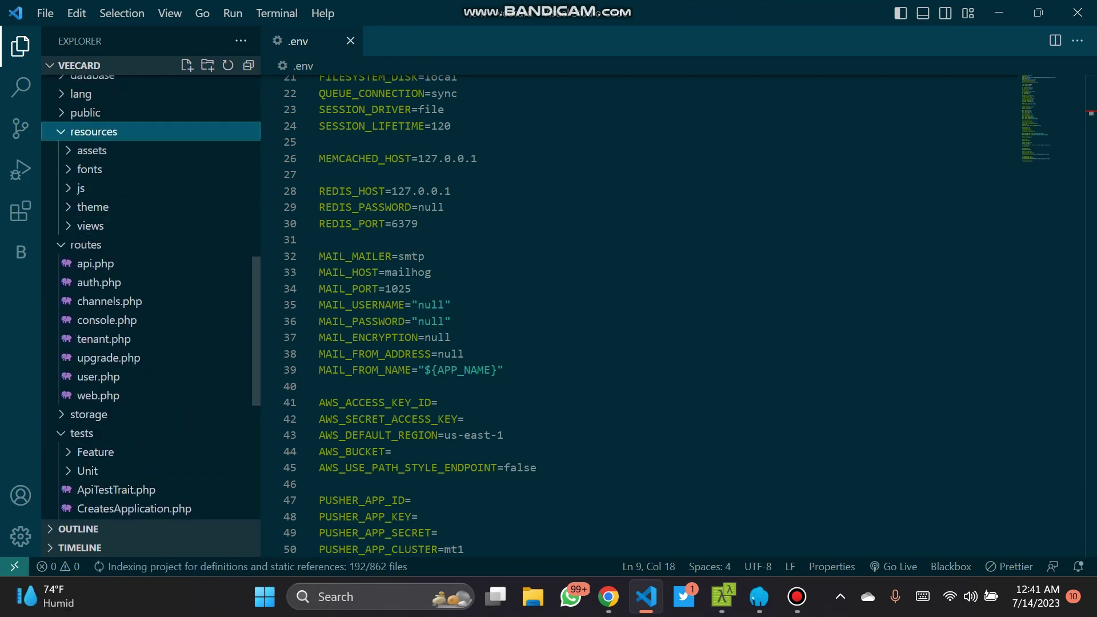
{"action": "left_click", "coordinate": [91, 226]}
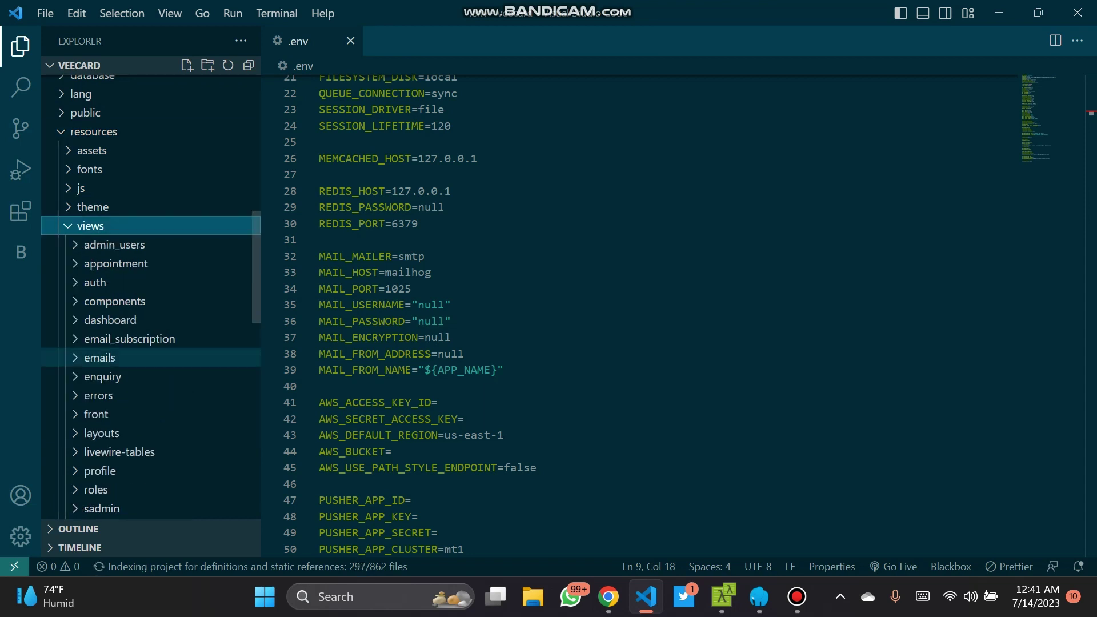
{"action": "scroll", "coordinate": [114, 414], "scroll_direction": "down", "scroll_amount": 5}
{"action": "scroll", "coordinate": [151, 386], "scroll_direction": "down", "scroll_amount": 3}
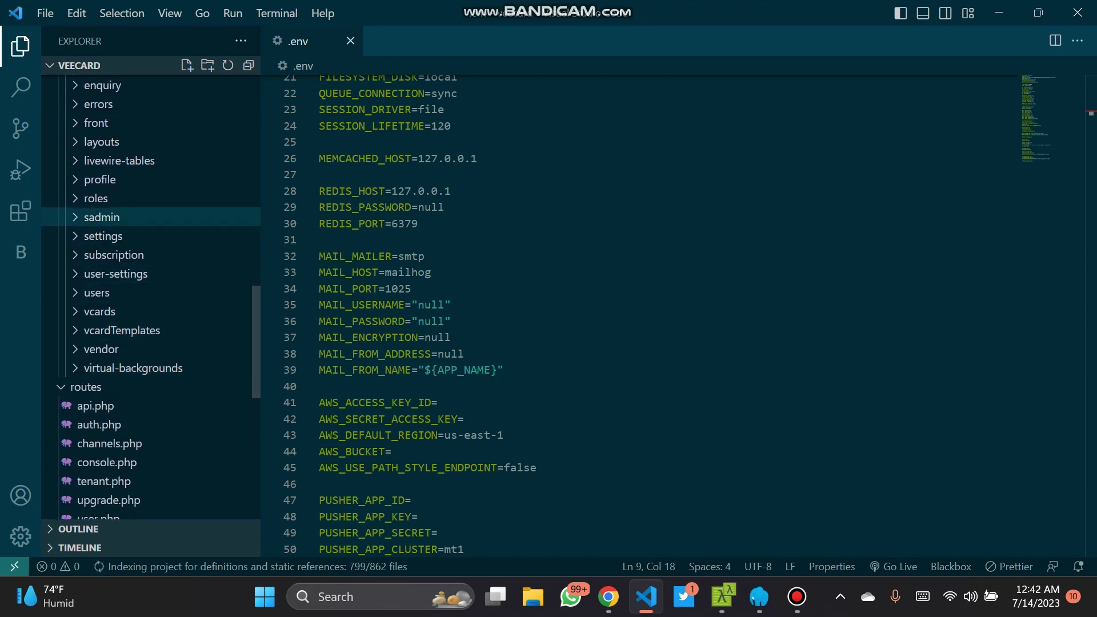
{"action": "left_click", "coordinate": [102, 217]}
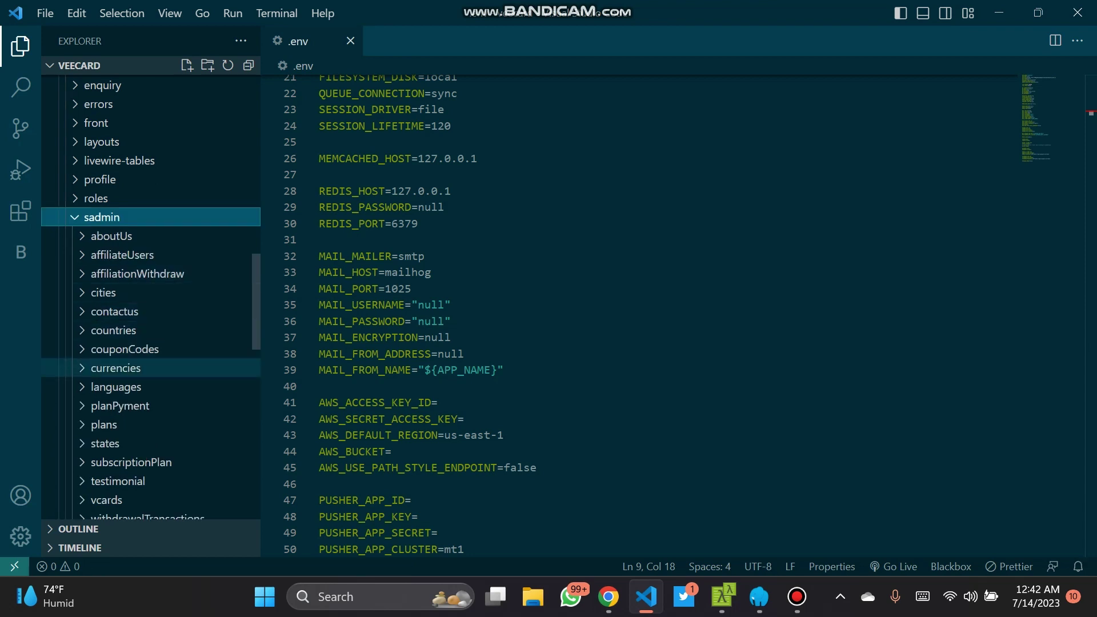
{"action": "left_click", "coordinate": [116, 367]}
{"action": "scroll", "coordinate": [115, 359], "scroll_direction": "down", "scroll_amount": 1}
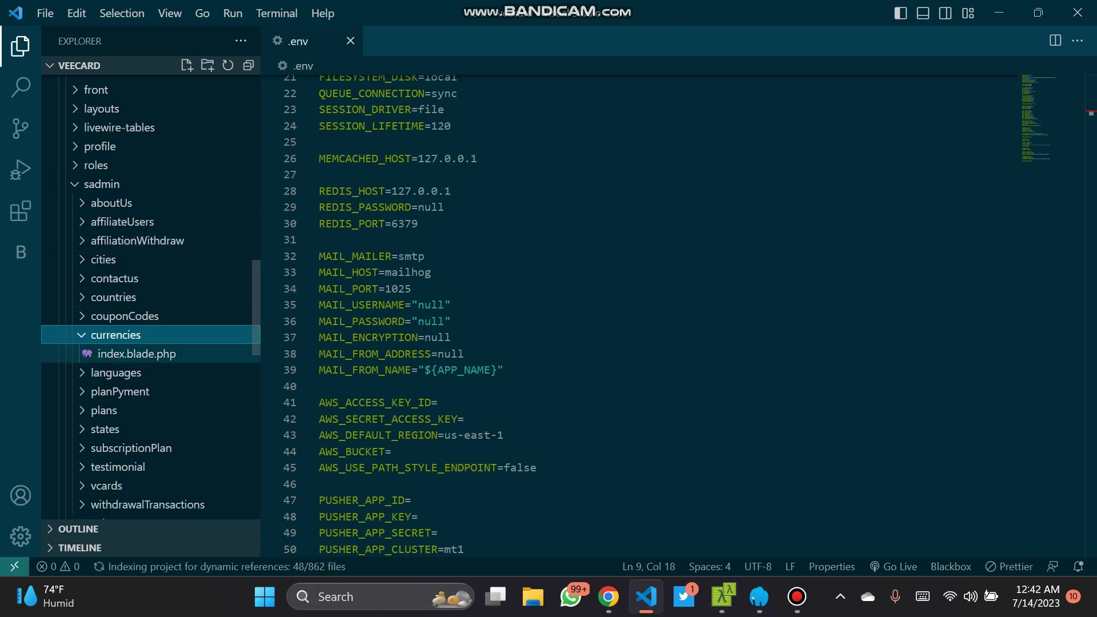
{"action": "key", "text": "ctrl+r"}
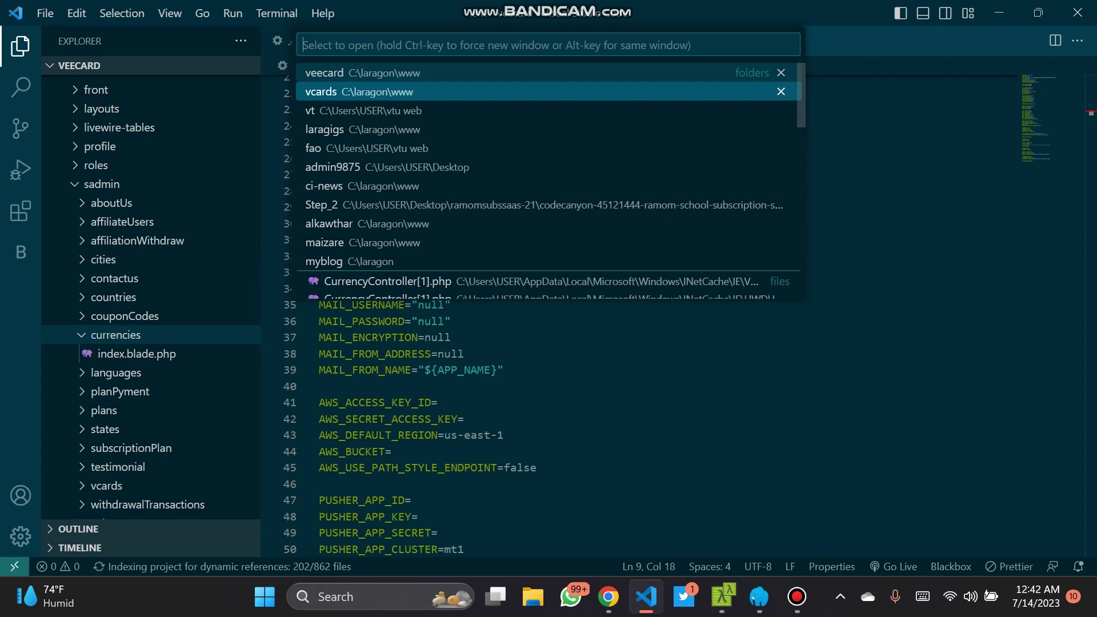
Reopen vcards, view currencies/add-button.blade.php, then open add_modal.blade.php
{"action": "key", "text": "Return"}
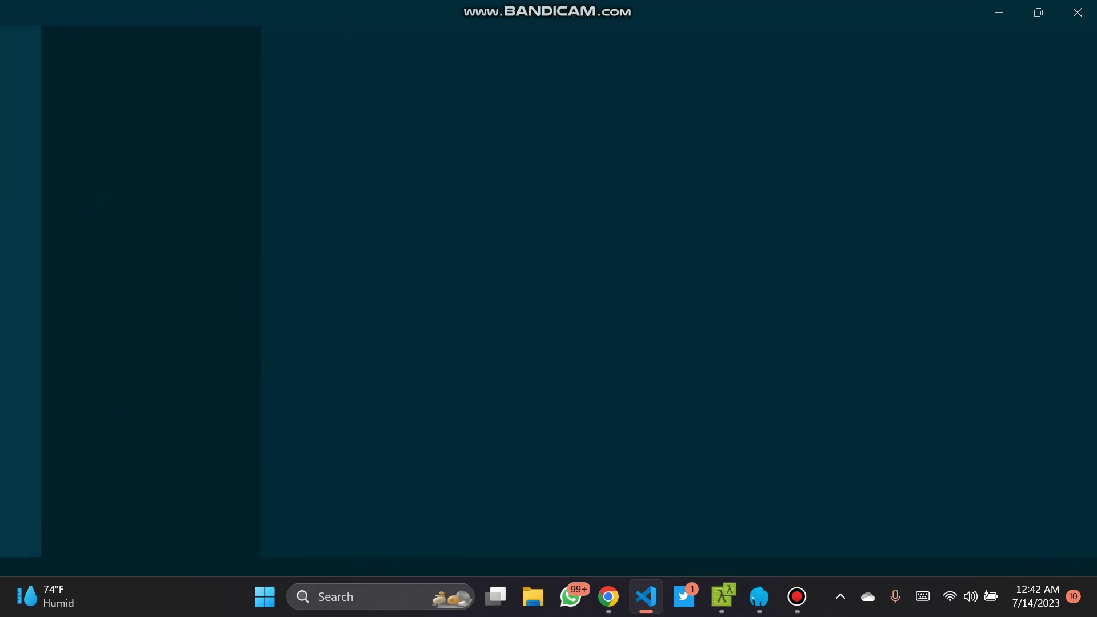
{"action": "scroll", "coordinate": [143, 297], "scroll_direction": "down", "scroll_amount": 1}
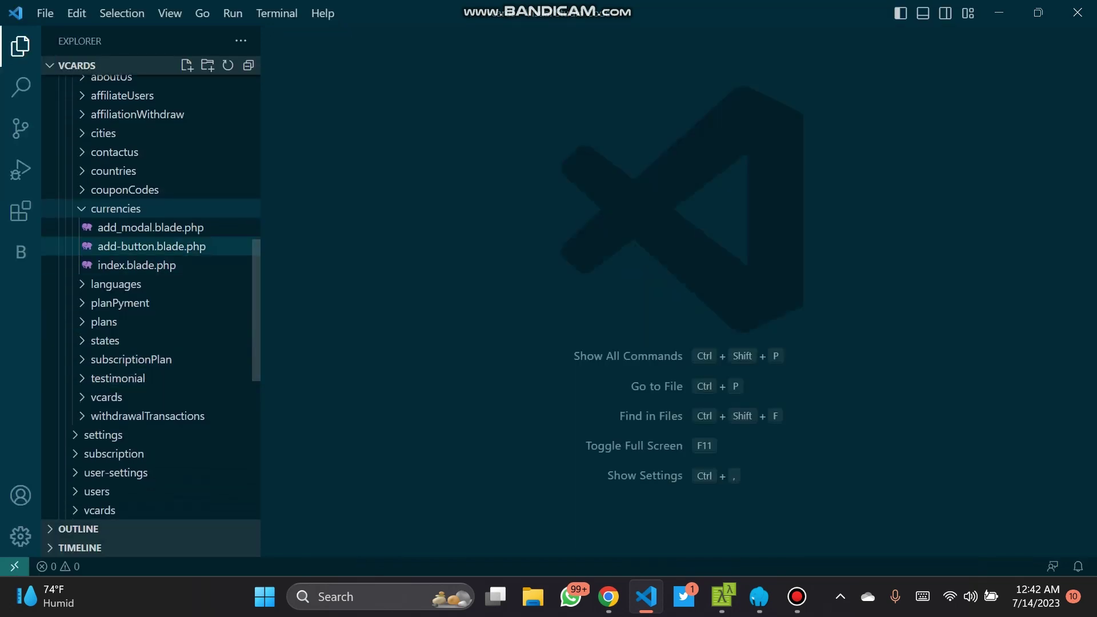
{"action": "left_click", "coordinate": [151, 246]}
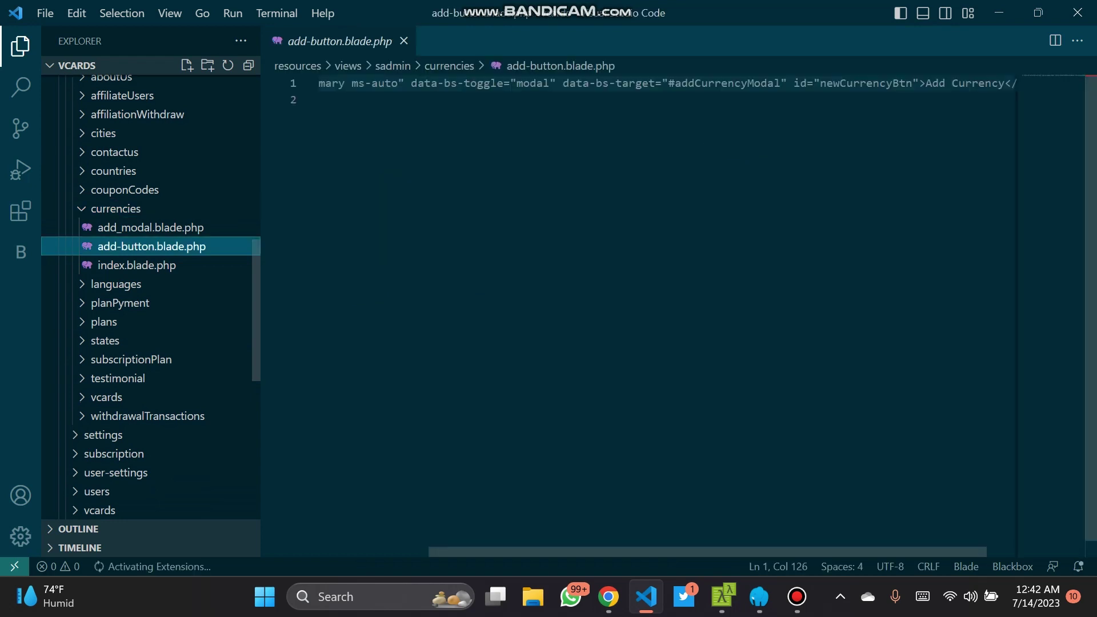
{"action": "left_click", "coordinate": [320, 99]}
{"action": "scroll", "coordinate": [668, 314], "scroll_direction": "right", "scroll_amount": 3}
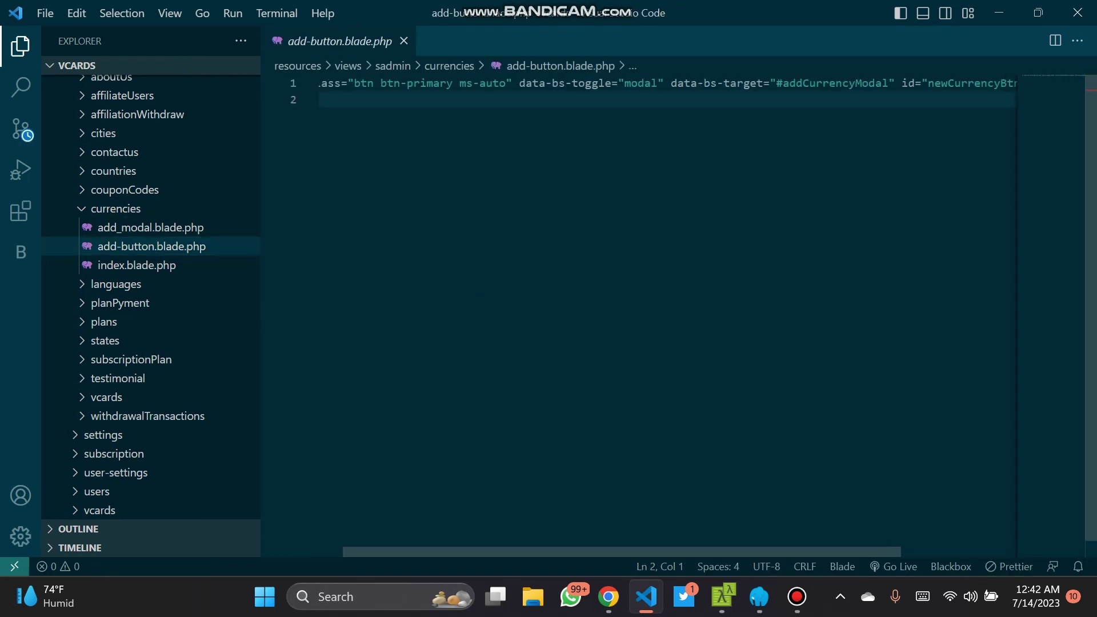
{"action": "scroll", "coordinate": [668, 314], "scroll_direction": "right", "scroll_amount": 2}
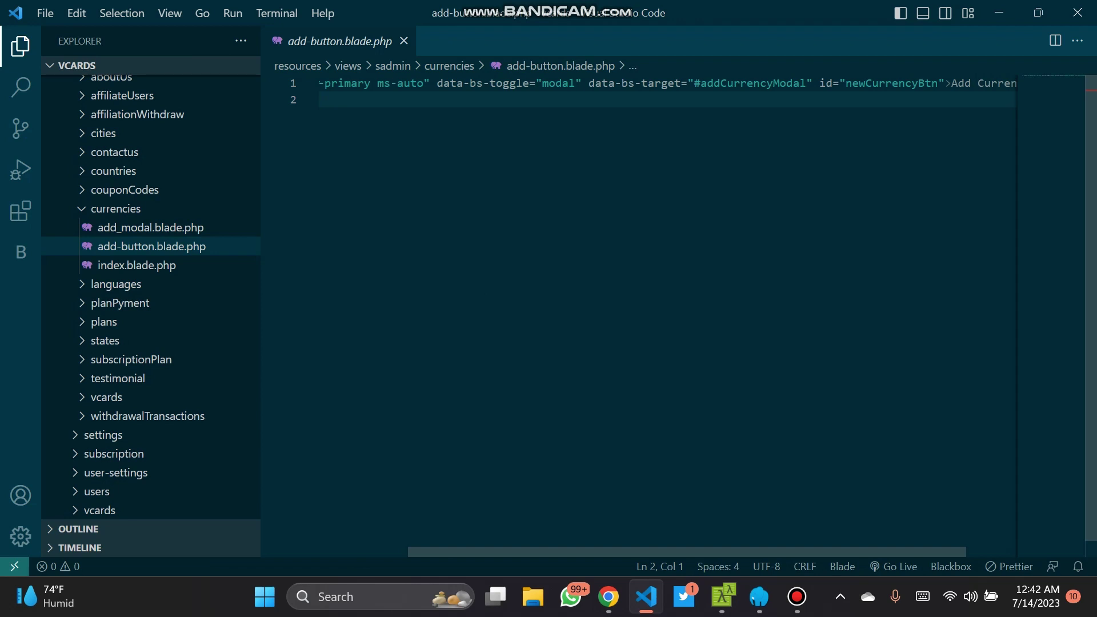
{"action": "left_click", "coordinate": [150, 228]}
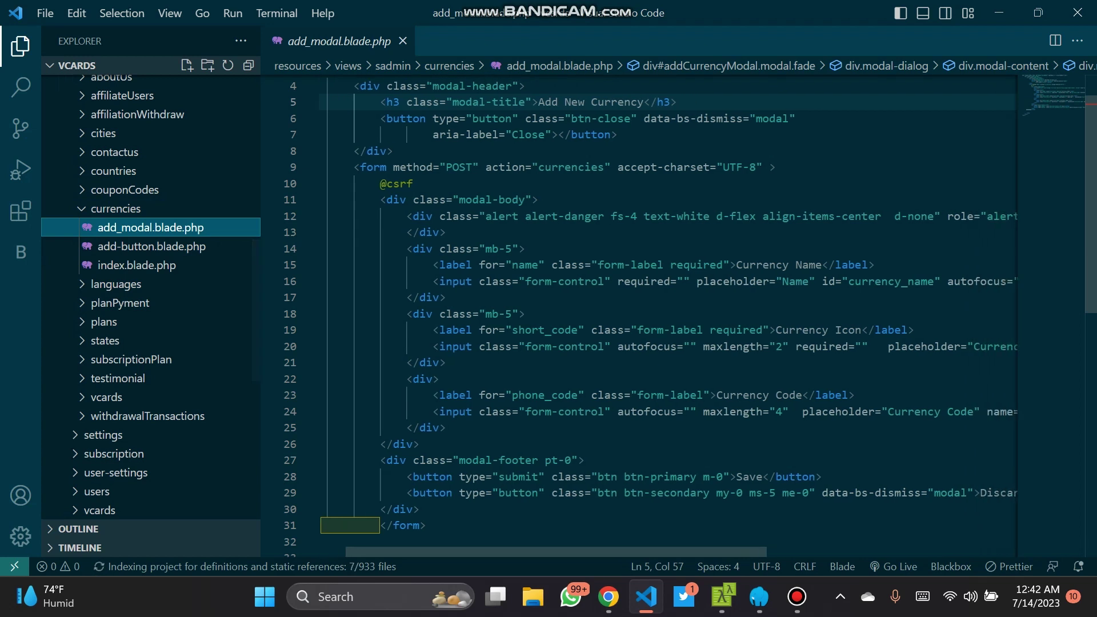
Scroll across the add_modal.blade.php Add New Currency form markup to review it
{"action": "scroll", "coordinate": [634, 314], "scroll_direction": "right", "scroll_amount": 3}
{"action": "scroll", "coordinate": [634, 314], "scroll_direction": "left", "scroll_amount": 4}
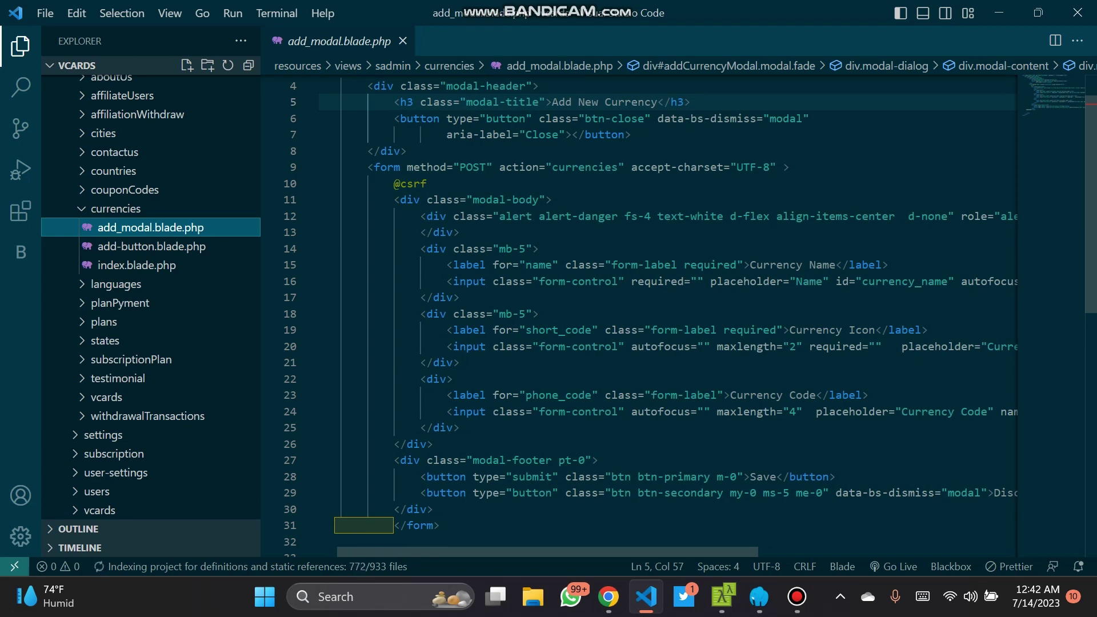
{"action": "scroll", "coordinate": [640, 314], "scroll_direction": "right", "scroll_amount": 2}
{"action": "scroll", "coordinate": [640, 314], "scroll_direction": "right", "scroll_amount": 1}
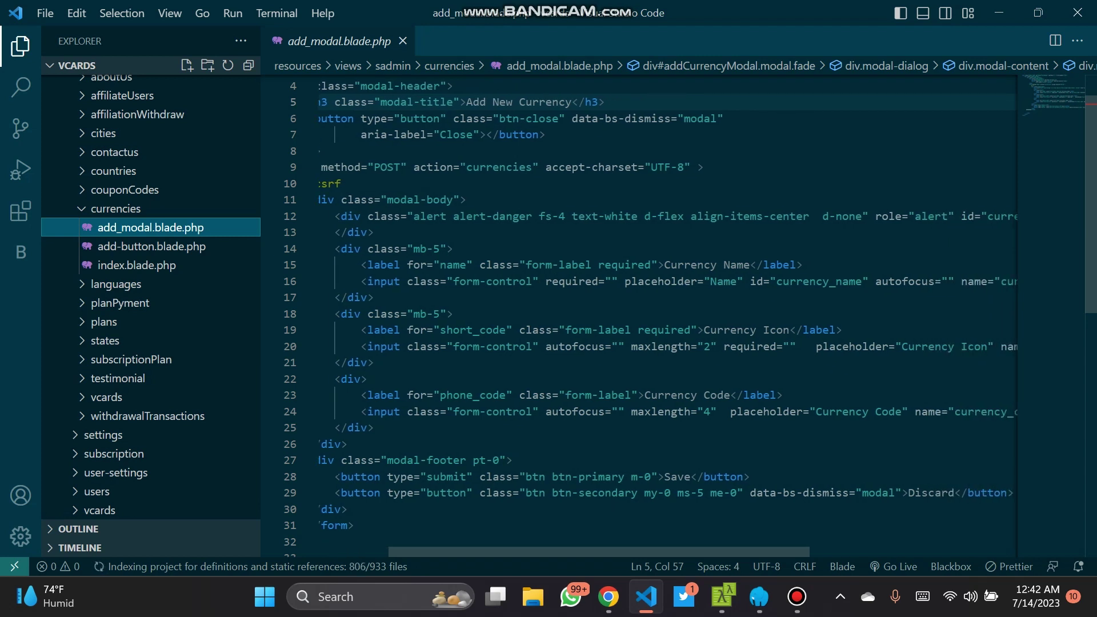
{"action": "scroll", "coordinate": [639, 315], "scroll_direction": "right", "scroll_amount": 1}
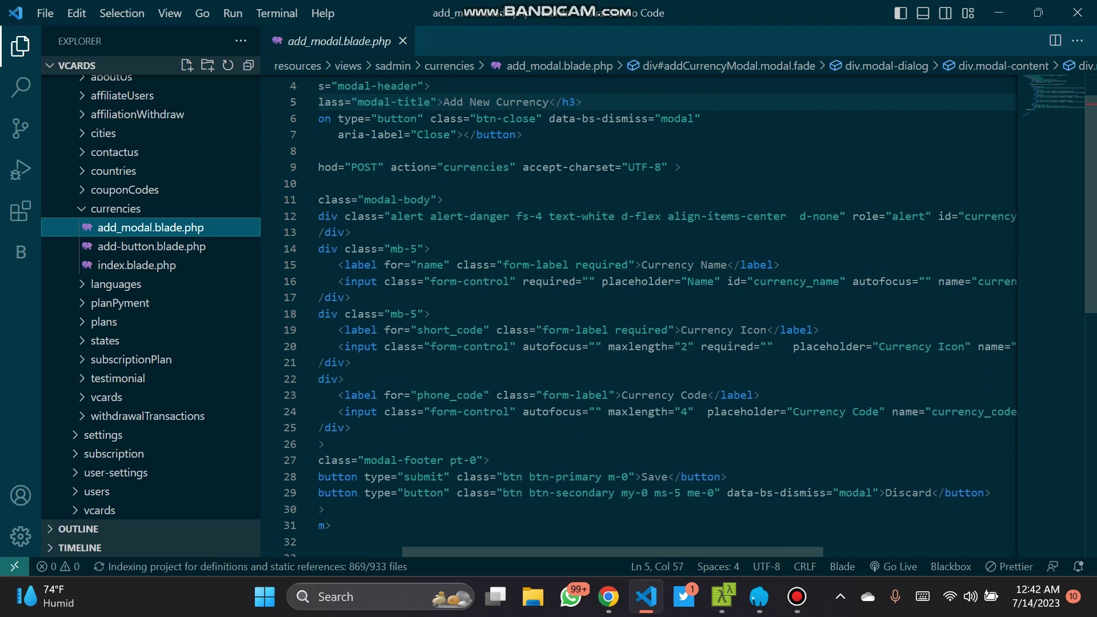
{"action": "scroll", "coordinate": [640, 314], "scroll_direction": "right", "scroll_amount": 2}
{"action": "scroll", "coordinate": [640, 314], "scroll_direction": "left", "scroll_amount": 3}
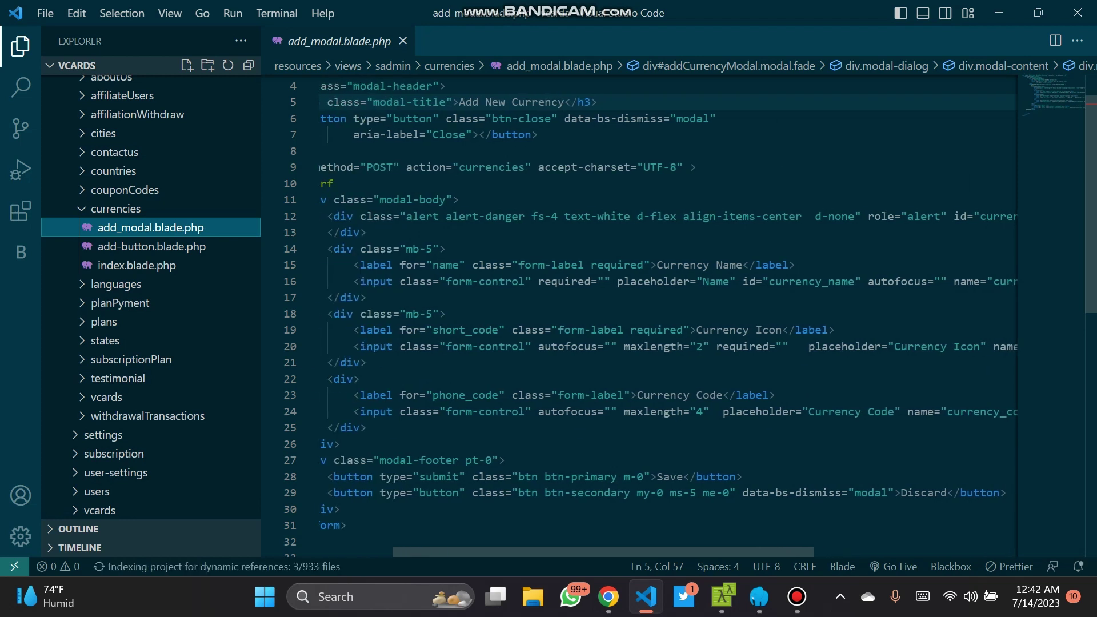
{"action": "scroll", "coordinate": [639, 315], "scroll_direction": "right", "scroll_amount": 3}
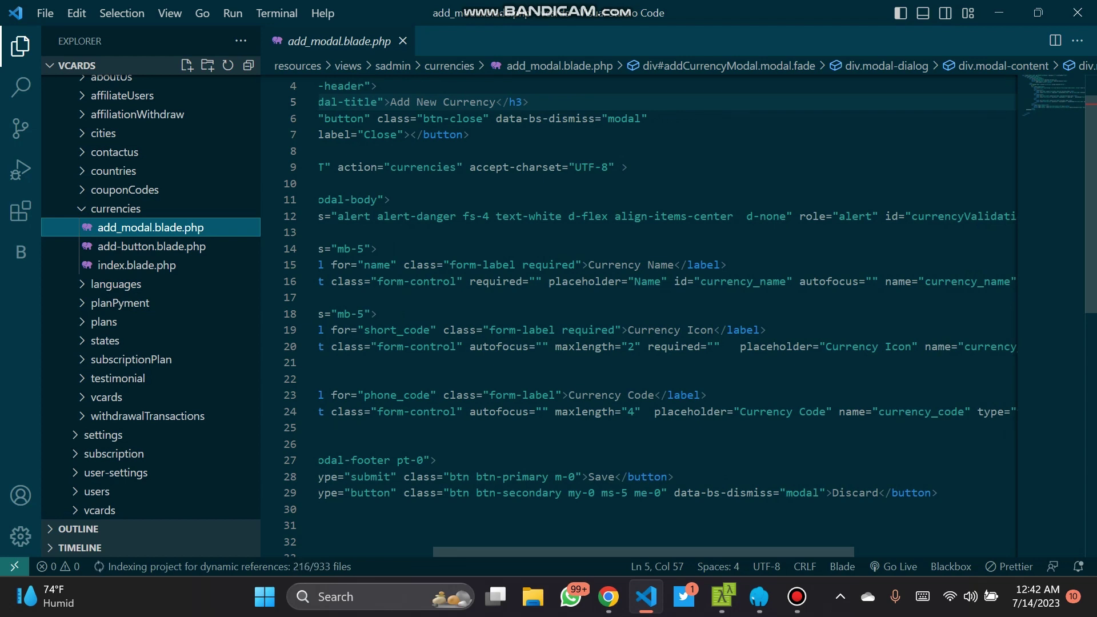
{"action": "scroll", "coordinate": [650, 325], "scroll_direction": "left", "scroll_amount": 2}
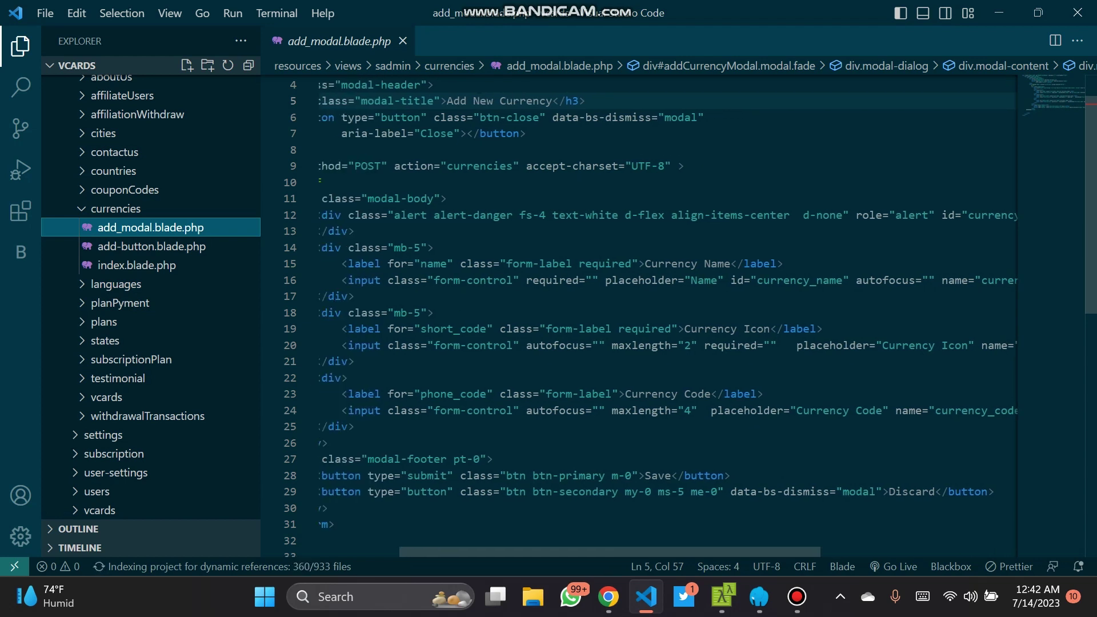
{"action": "scroll", "coordinate": [650, 326], "scroll_direction": "down", "scroll_amount": 2}
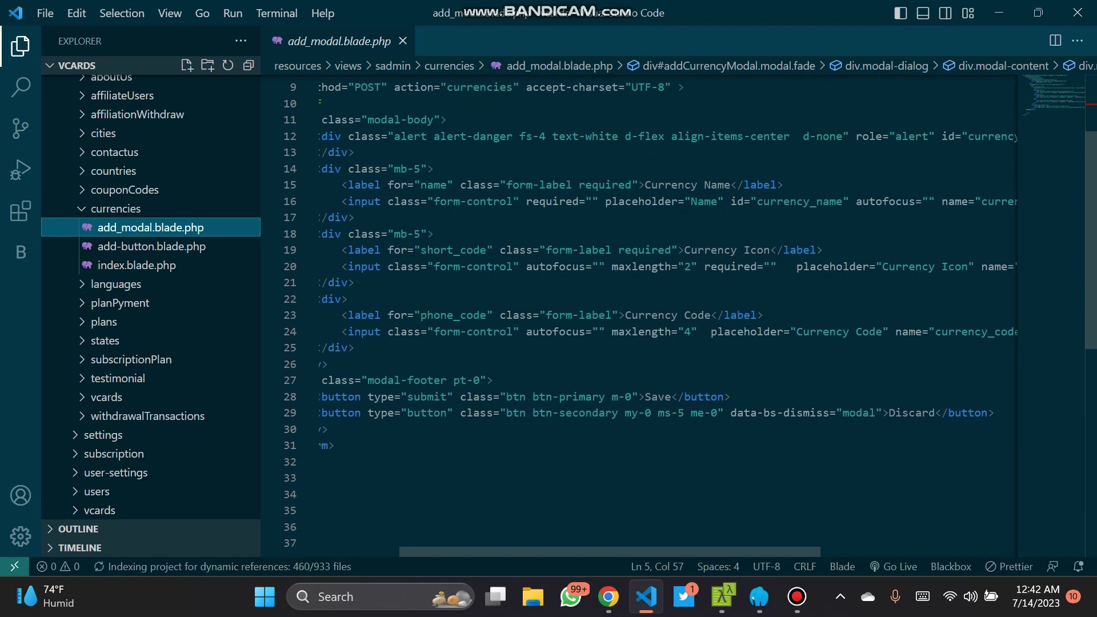
{"action": "scroll", "coordinate": [650, 326], "scroll_direction": "left", "scroll_amount": 2}
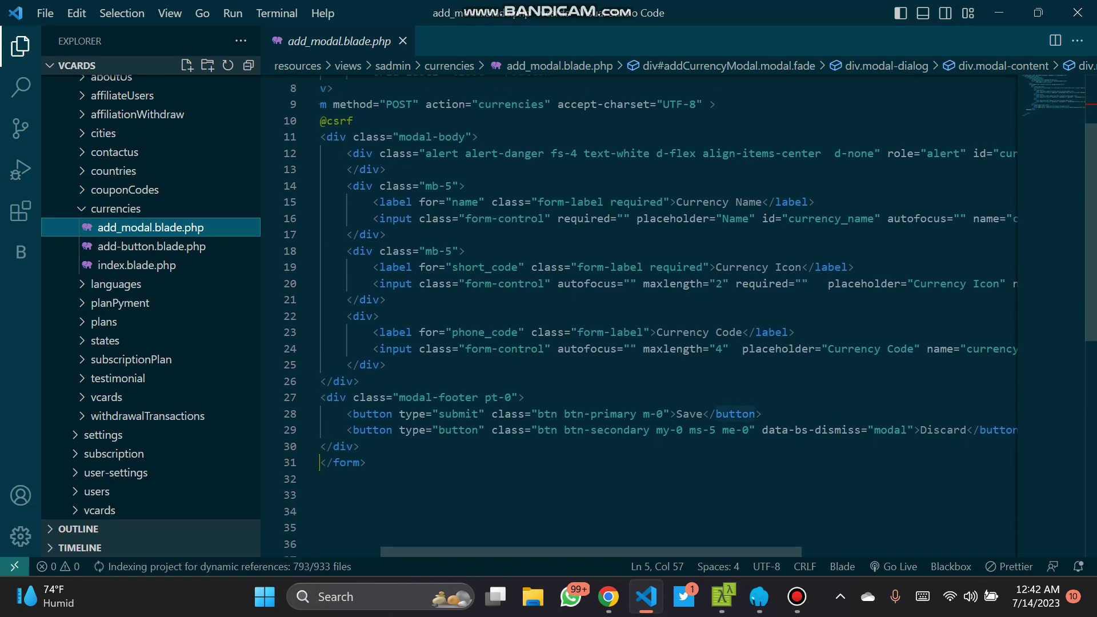
Check the Save button line's context menu without acting, then return to Chrome's Currencies page
{"action": "right_click", "coordinate": [717, 415]}
{"action": "key", "text": "Escape"}
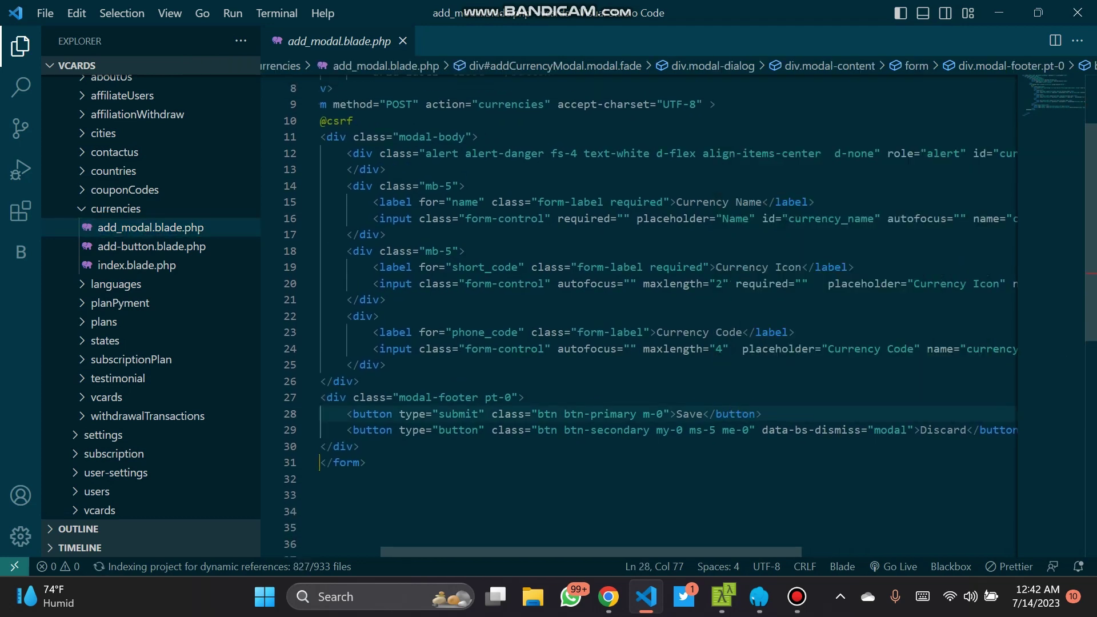
{"action": "scroll", "coordinate": [669, 328], "scroll_direction": "right", "scroll_amount": 2}
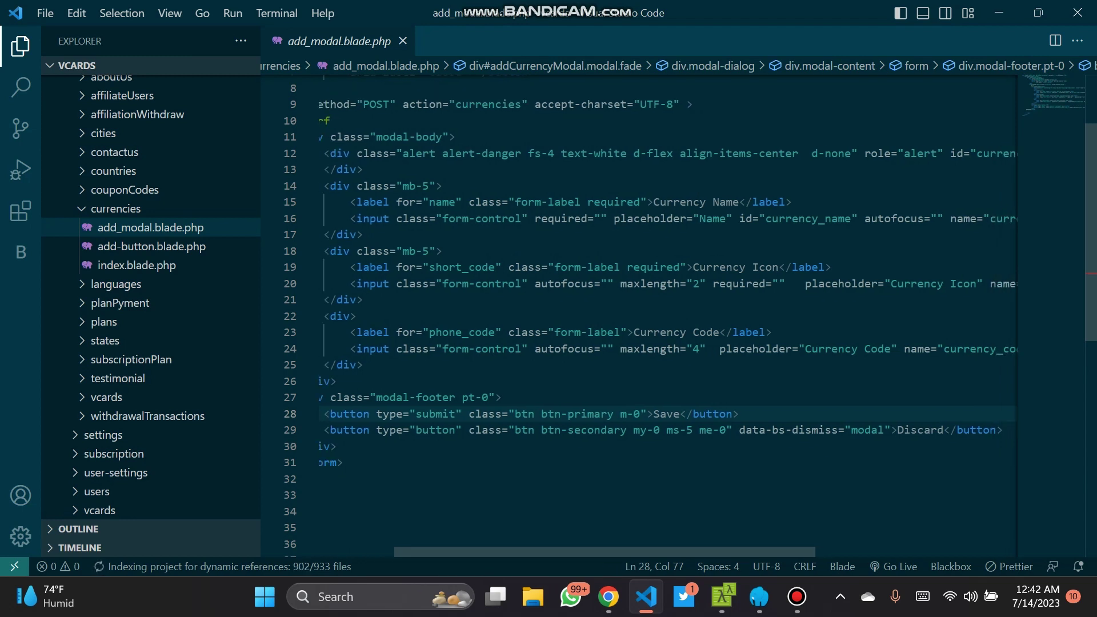
{"action": "scroll", "coordinate": [668, 328], "scroll_direction": "left", "scroll_amount": 3}
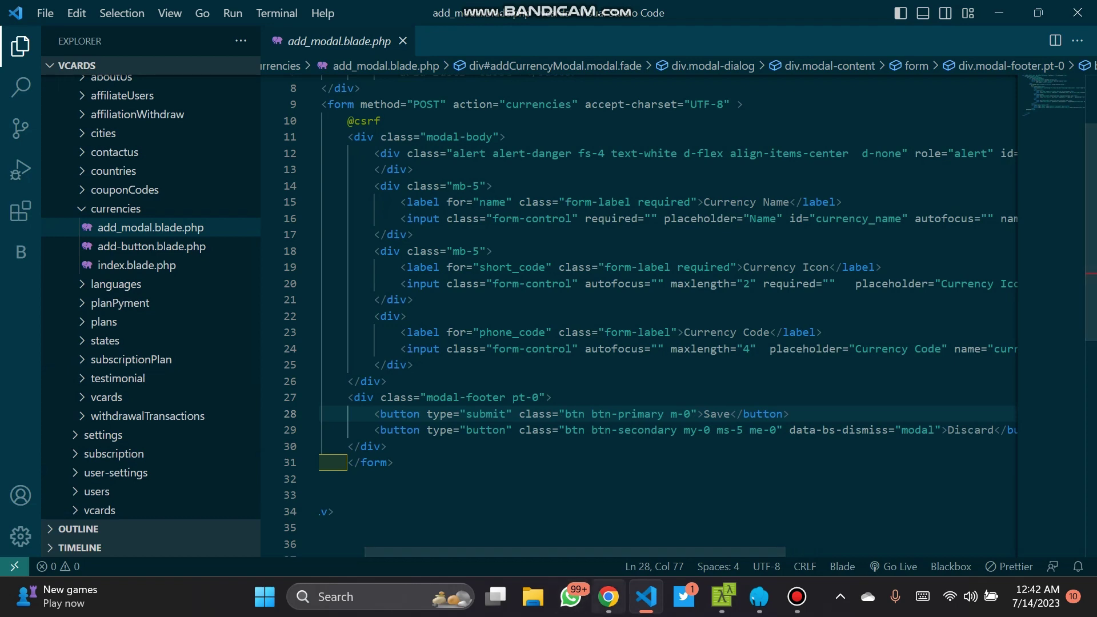
{"action": "left_click", "coordinate": [608, 596]}
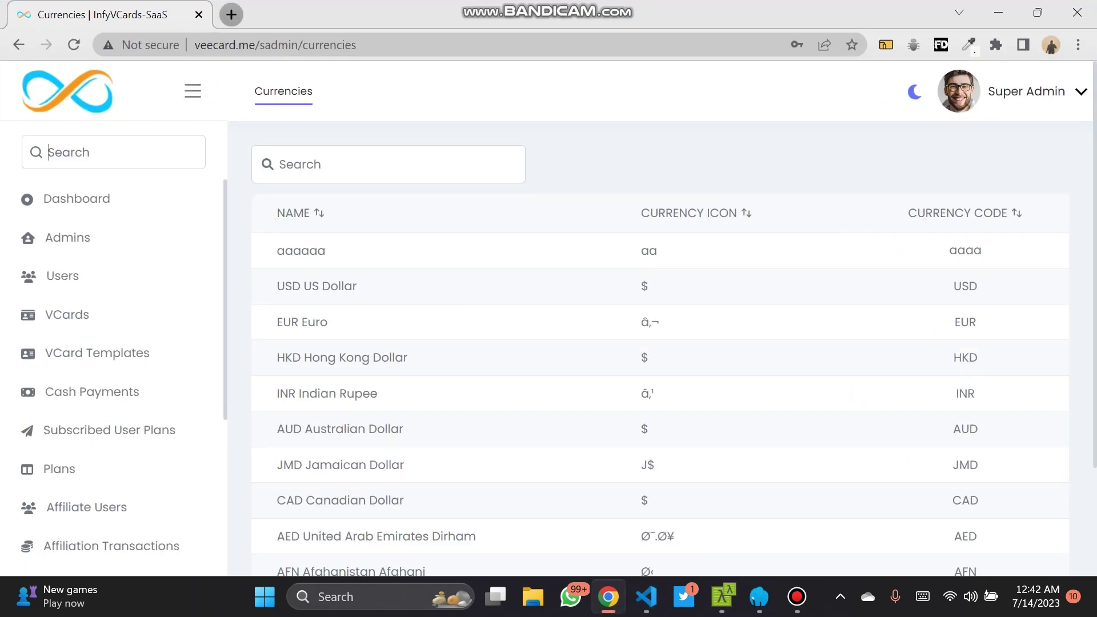
Navigate to vcards.me in a new browser tab
{"action": "key", "text": "ctrl+t"}
{"action": "type", "text": "c"}
{"action": "key", "text": "BackSpace"}
{"action": "type", "text": "va"}
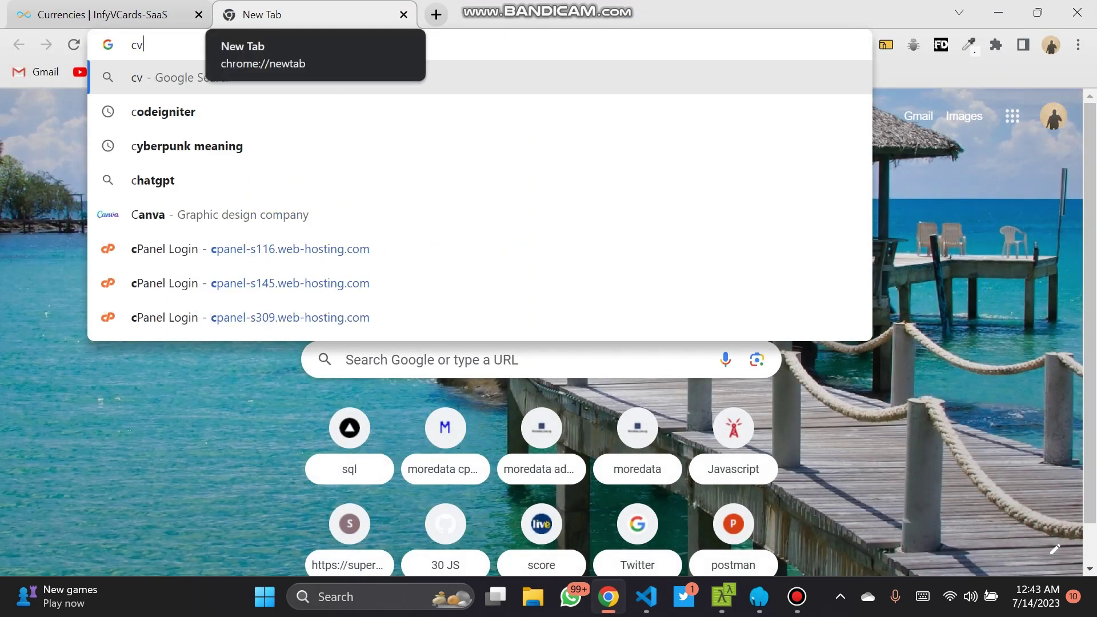
{"action": "key", "text": "BackSpace"}
{"action": "key", "text": "BackSpace"}
{"action": "key", "text": "BackSpace"}
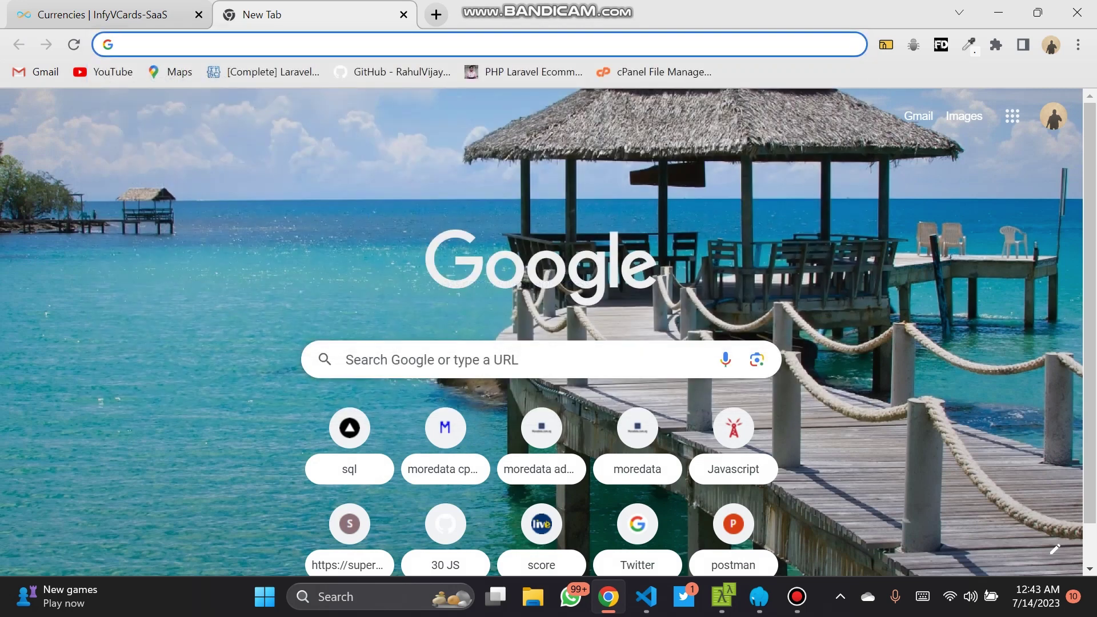
{"action": "type", "text": "vcards.me"}
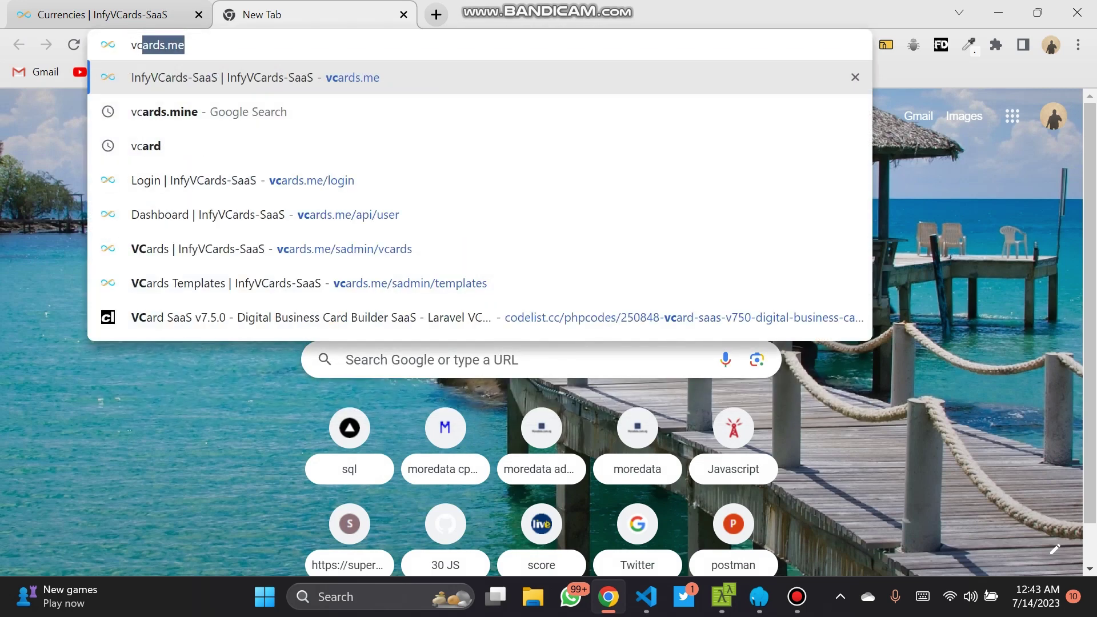
{"action": "key", "text": "Return"}
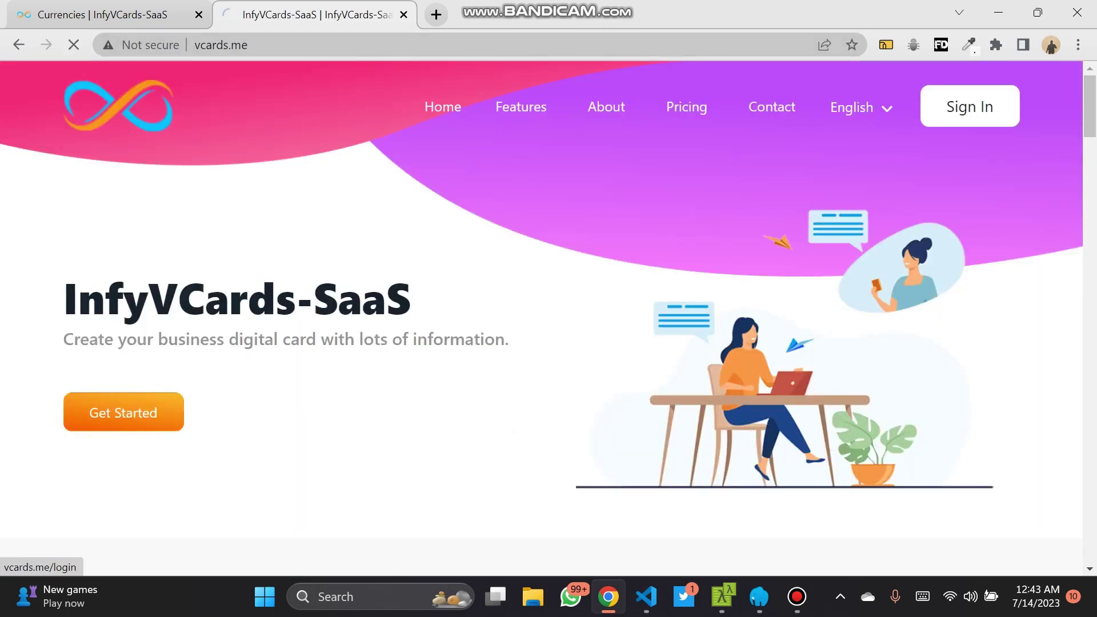
Log in to vcards.me with the saved super admin credentials
{"action": "scroll", "coordinate": [546, 343], "scroll_direction": "down", "scroll_amount": 1}
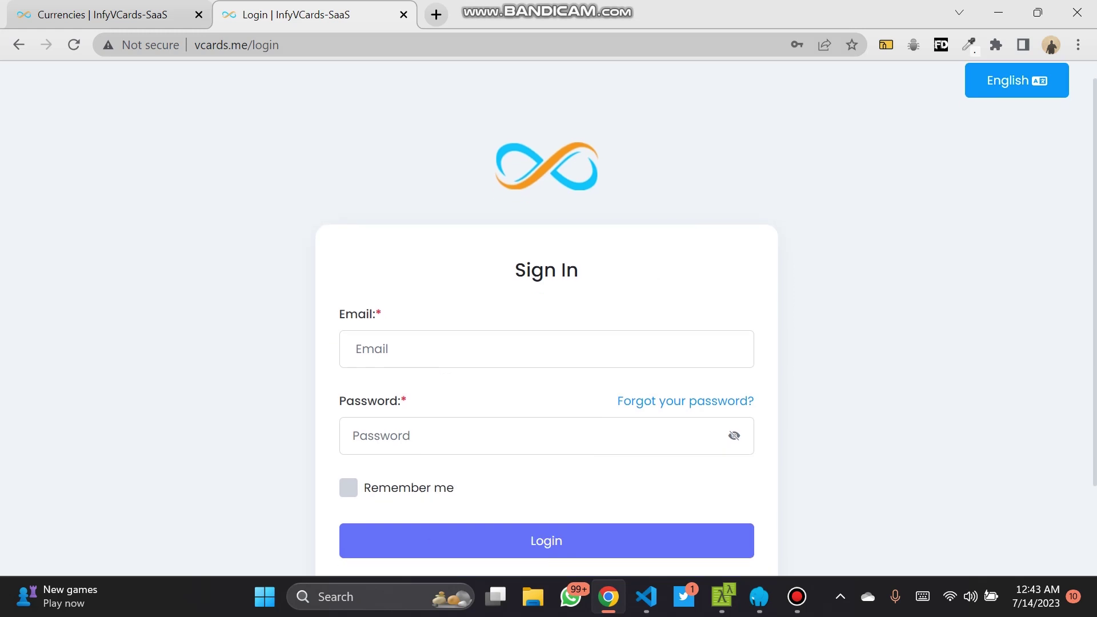
{"action": "key", "text": "Down"}
{"action": "key", "text": "Down"}
{"action": "key", "text": "Return"}
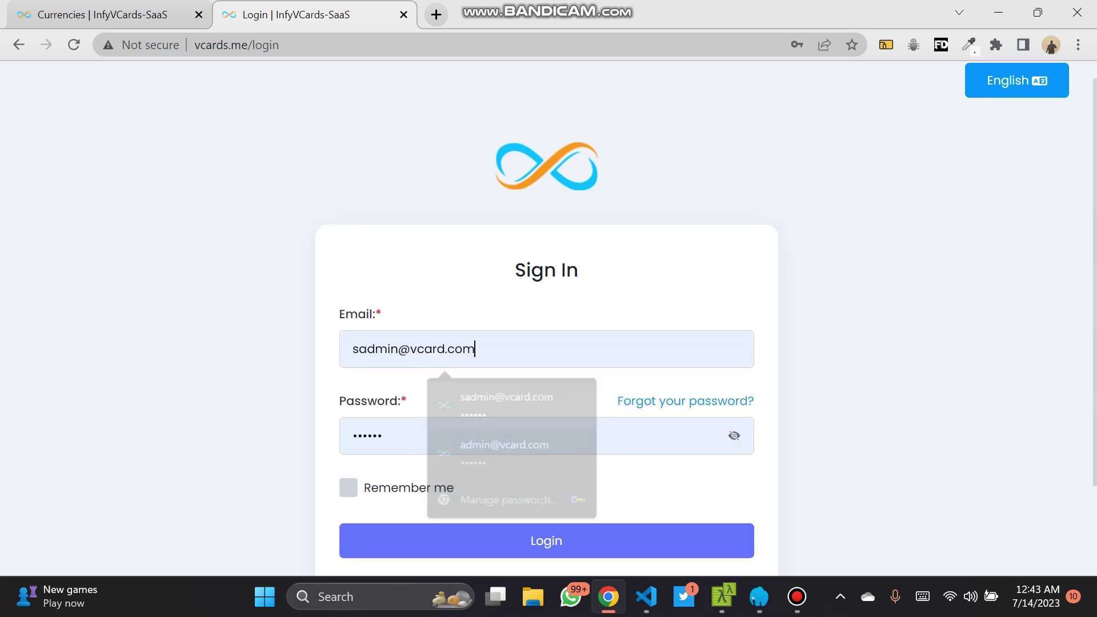
{"action": "key", "text": "Return"}
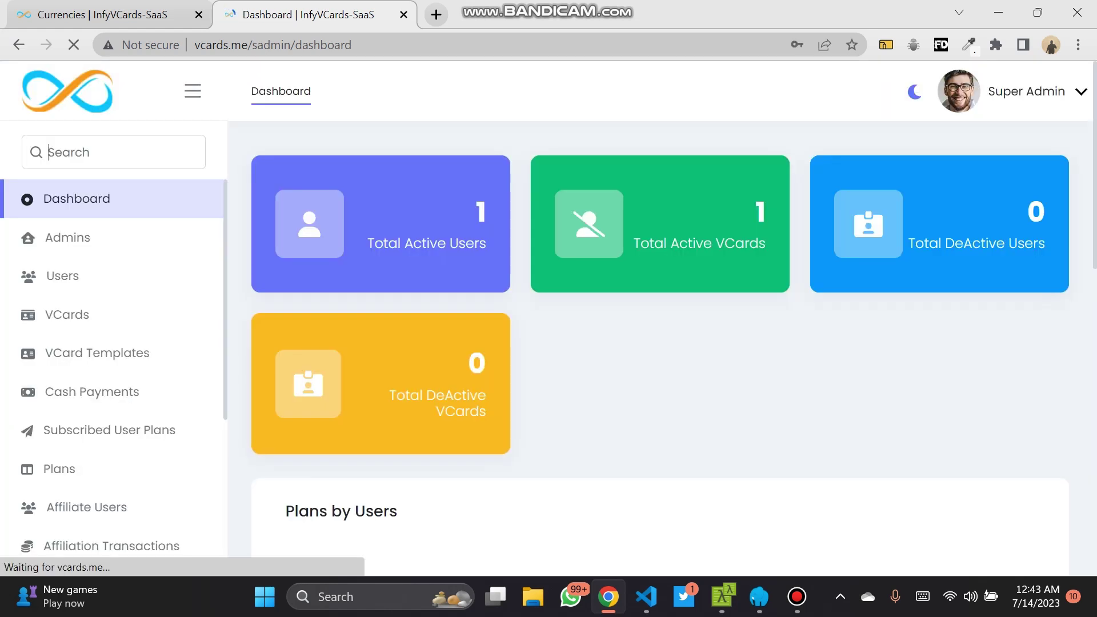
Dismiss the password warning, go to vcards.me Currencies, and open the Add Currency form
{"action": "scroll", "coordinate": [114, 274], "scroll_direction": "down", "scroll_amount": 2}
{"action": "scroll", "coordinate": [114, 399], "scroll_direction": "down", "scroll_amount": 1}
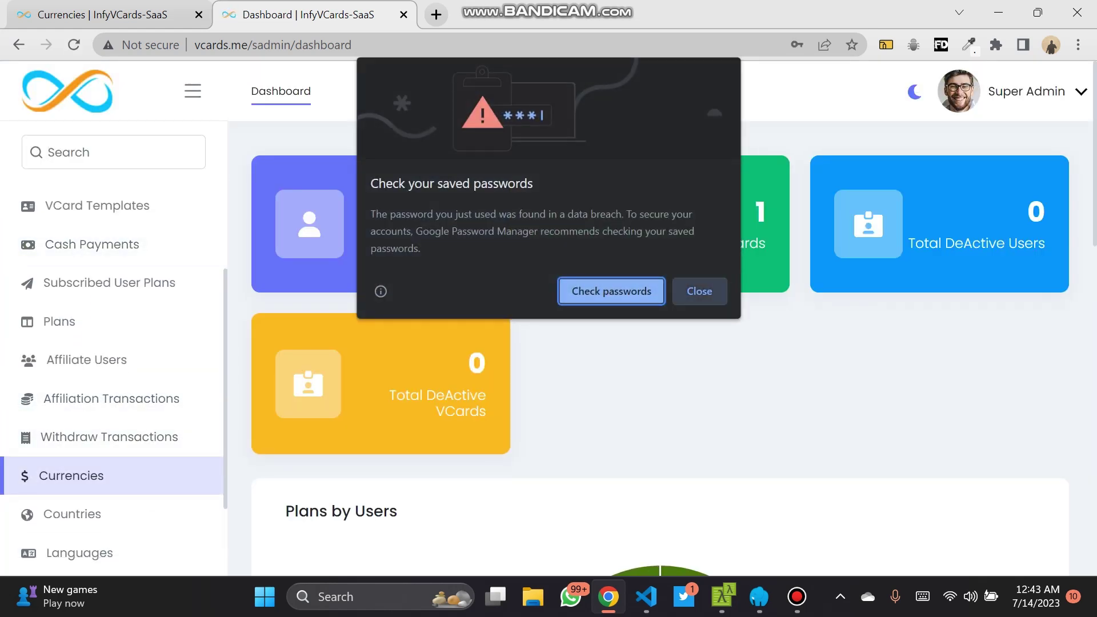
{"action": "left_click", "coordinate": [699, 290]}
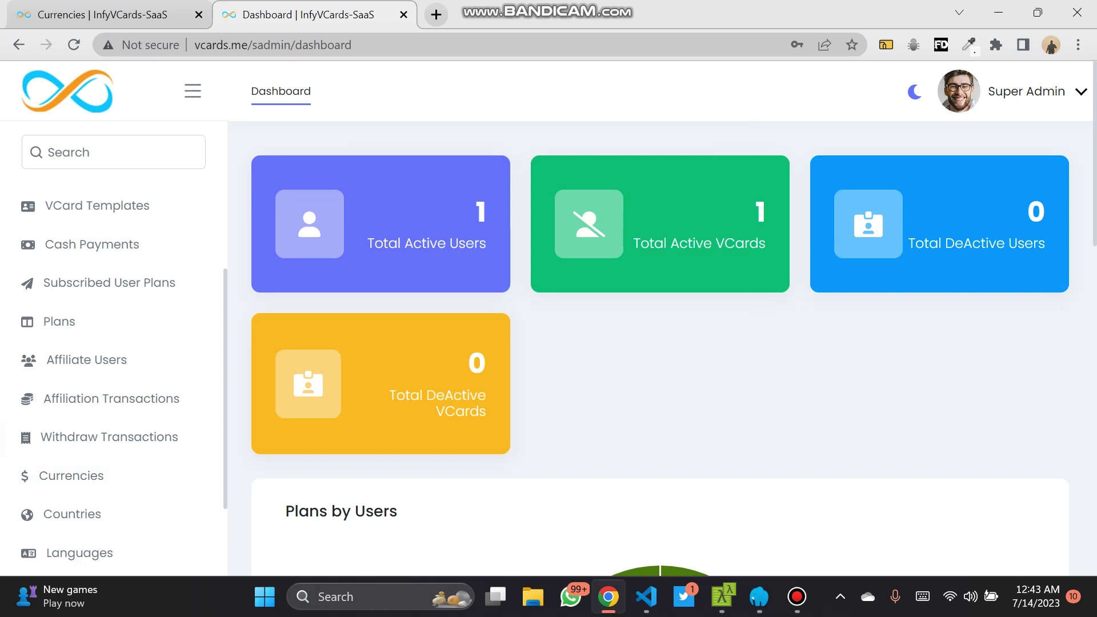
{"action": "left_click", "coordinate": [71, 475]}
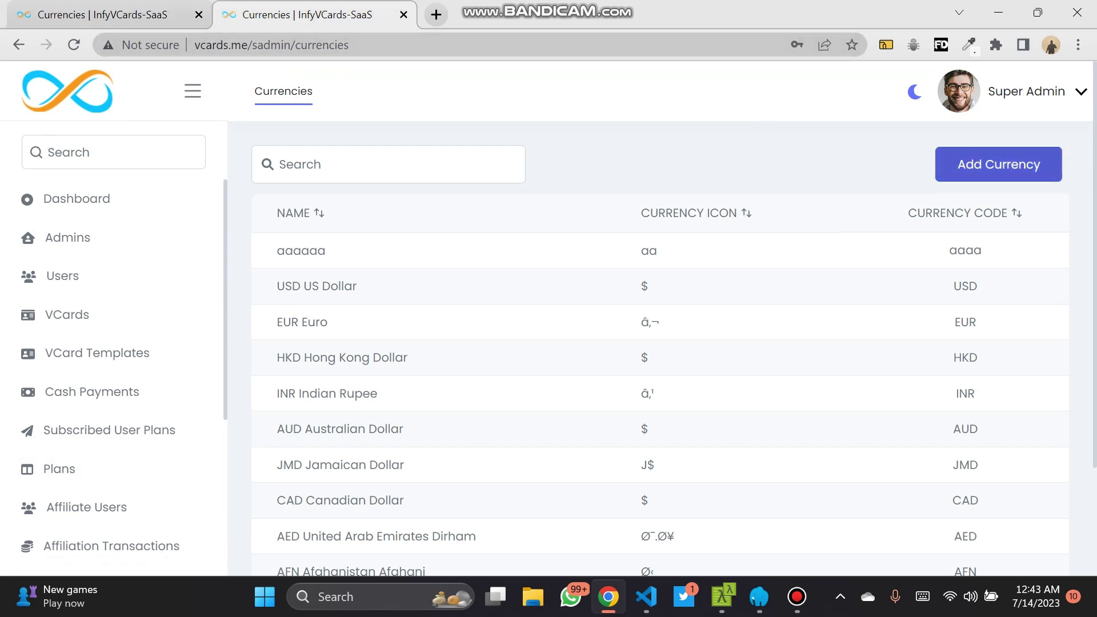
{"action": "left_click", "coordinate": [997, 164]}
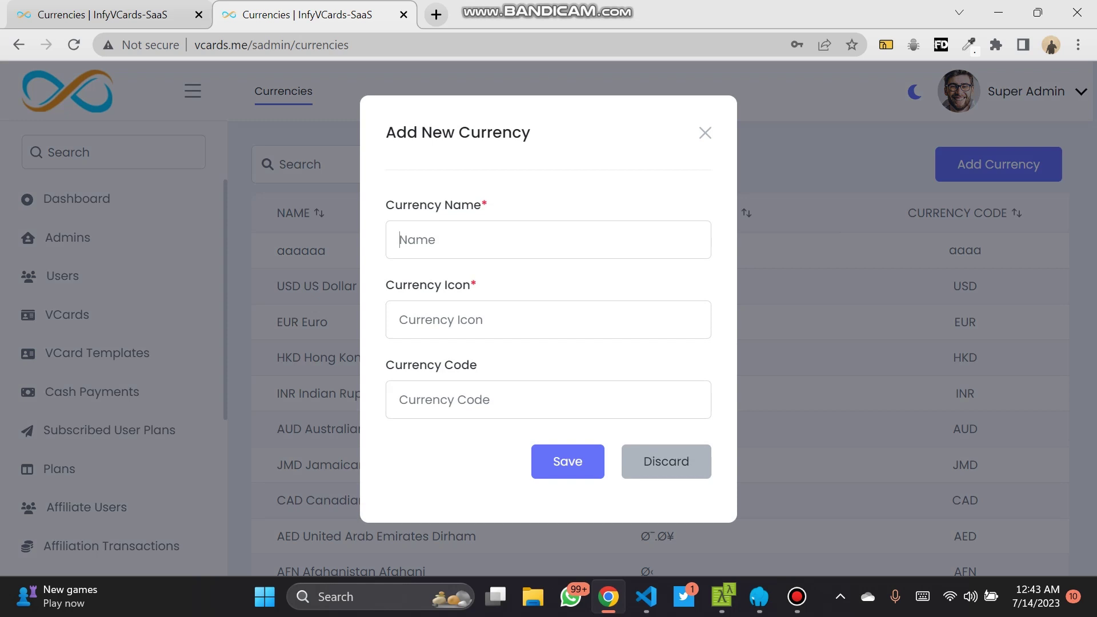